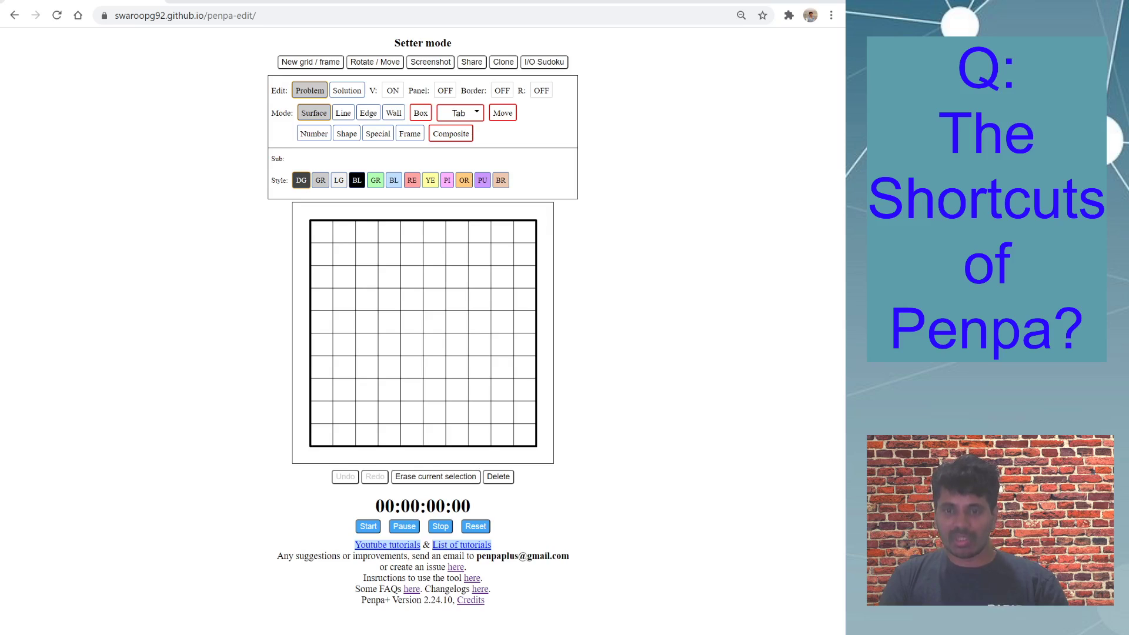
Open the tool's usage instructions and examine the Shortcut keys section of the README.
left_click(472, 578)
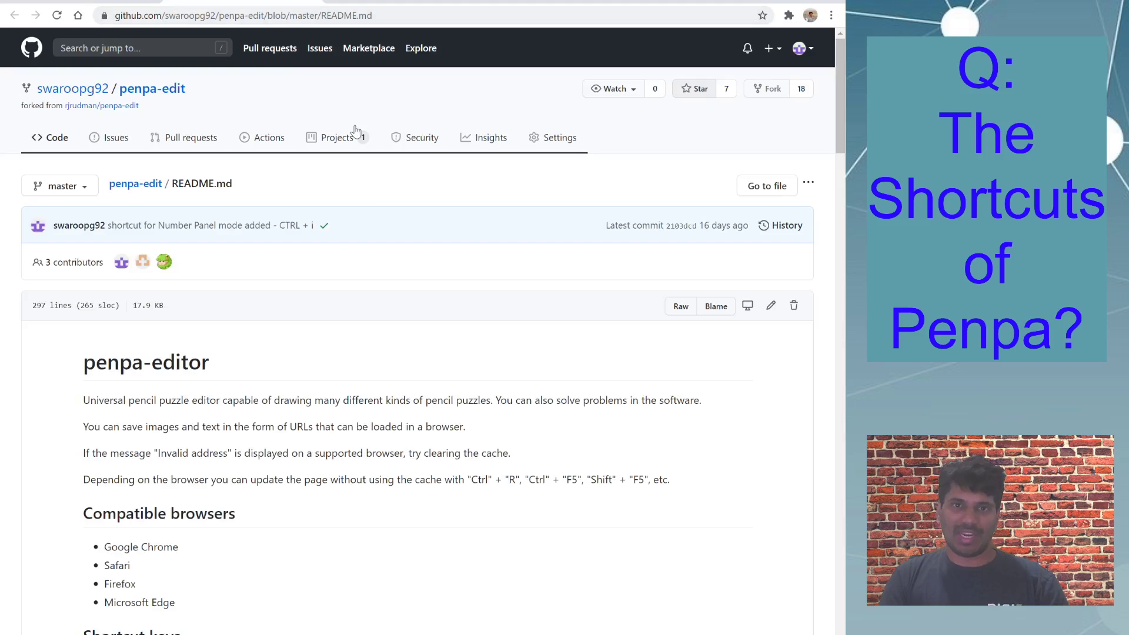
scroll(300, 538, "down", 7)
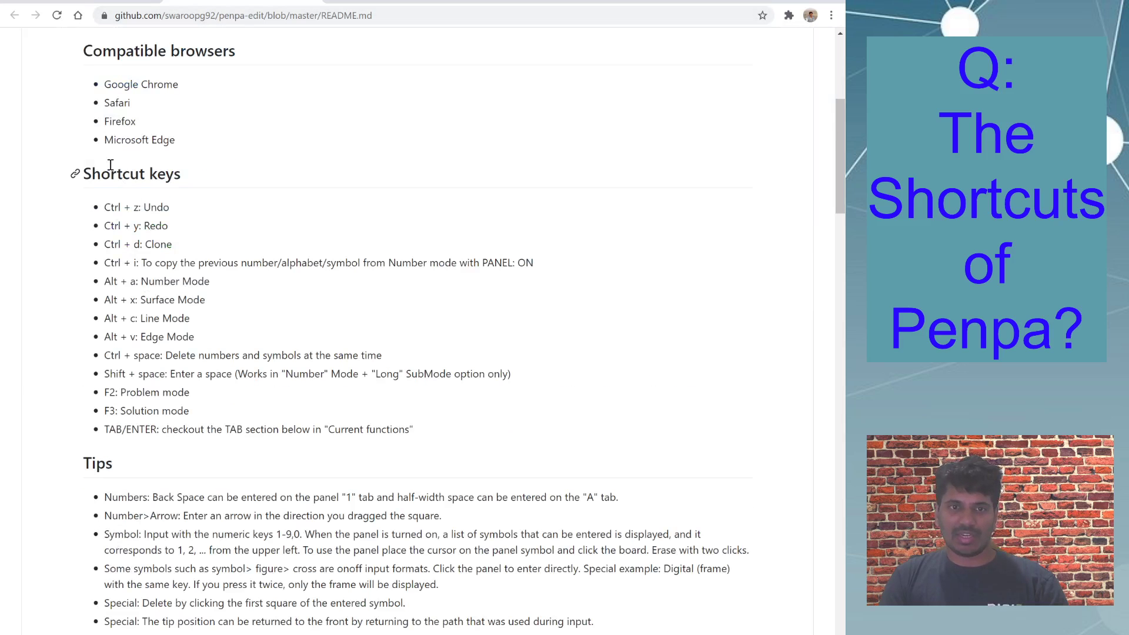
left_click_drag(82, 174, 425, 428)
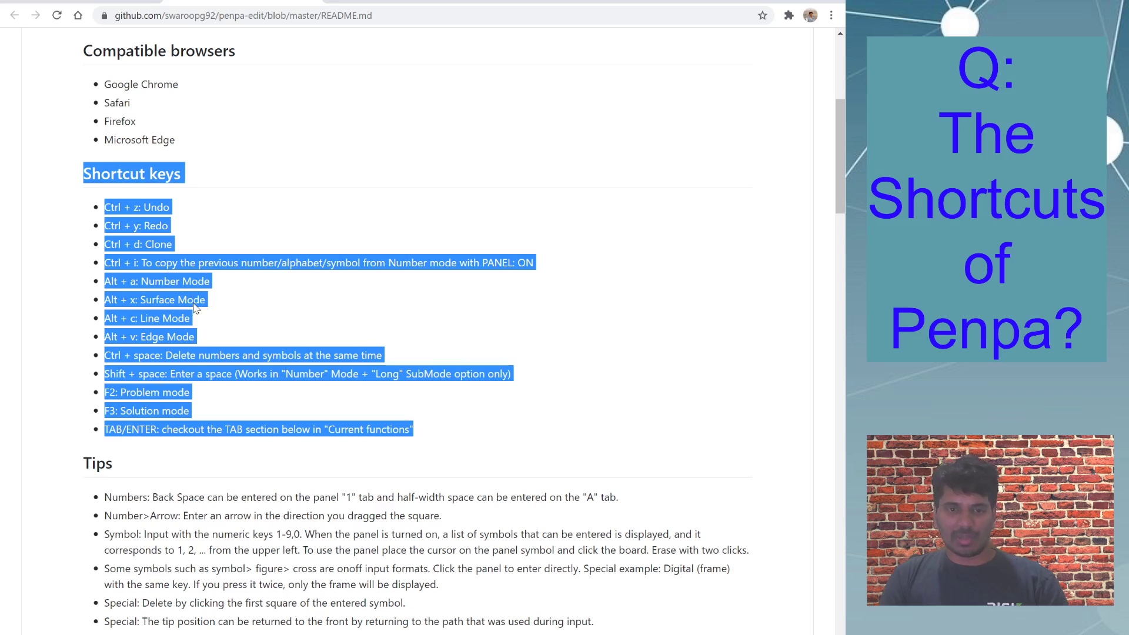
left_click(233, 397)
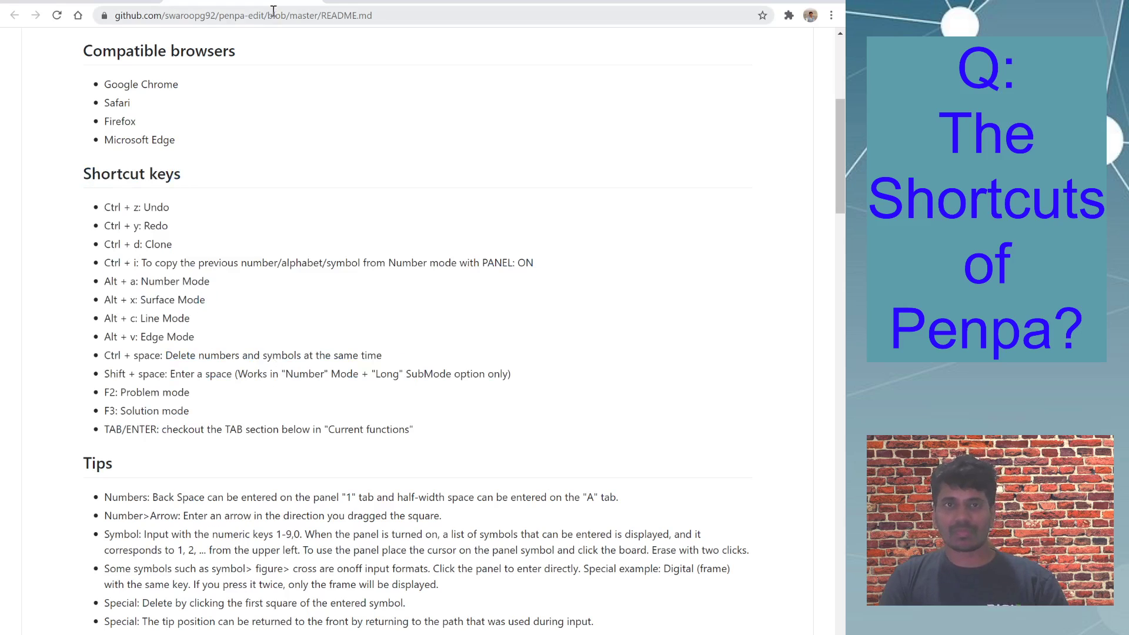
Return to the Penpa editor page and enlarge it so the controls and the whole grid fit the window.
left_click(313, 1)
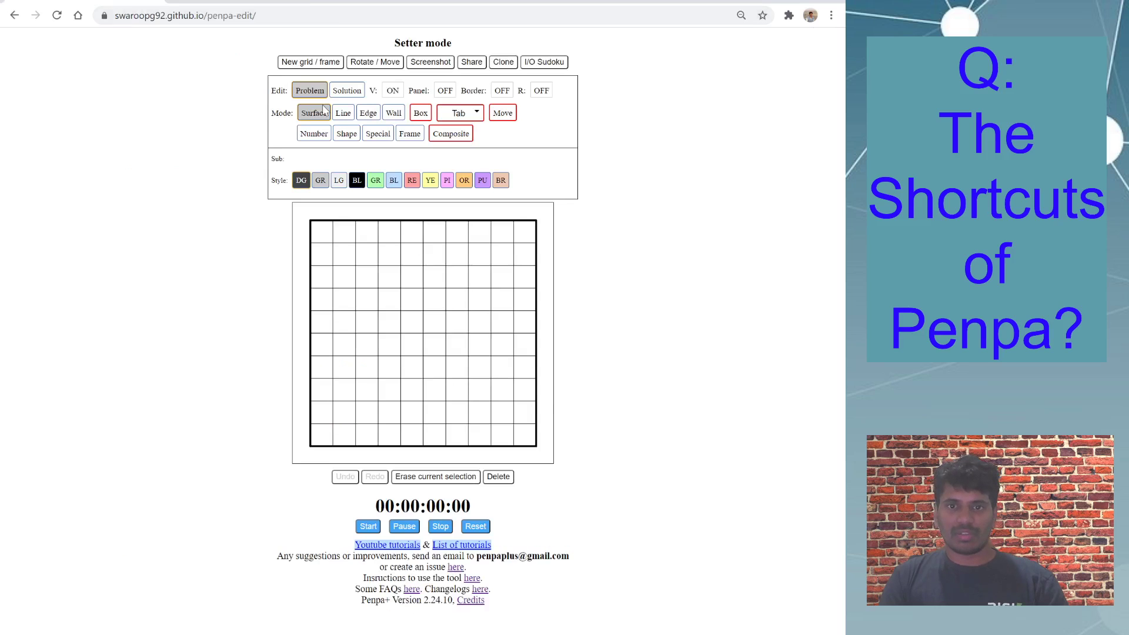
scroll(616, 368, "up", 2)
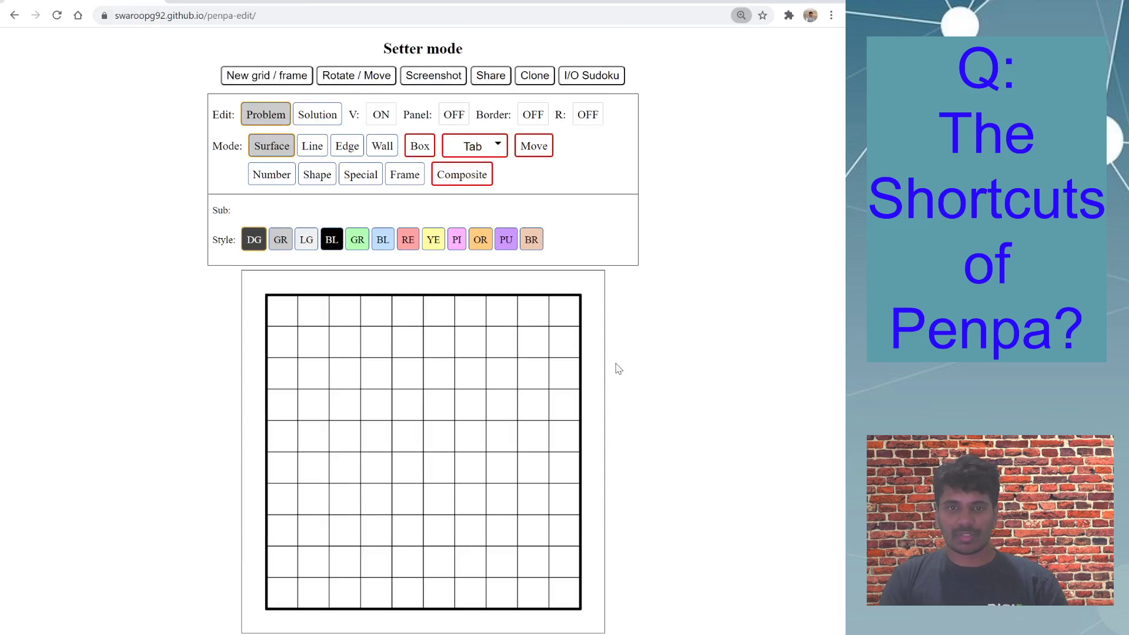
scroll(634, 371, "up", 1)
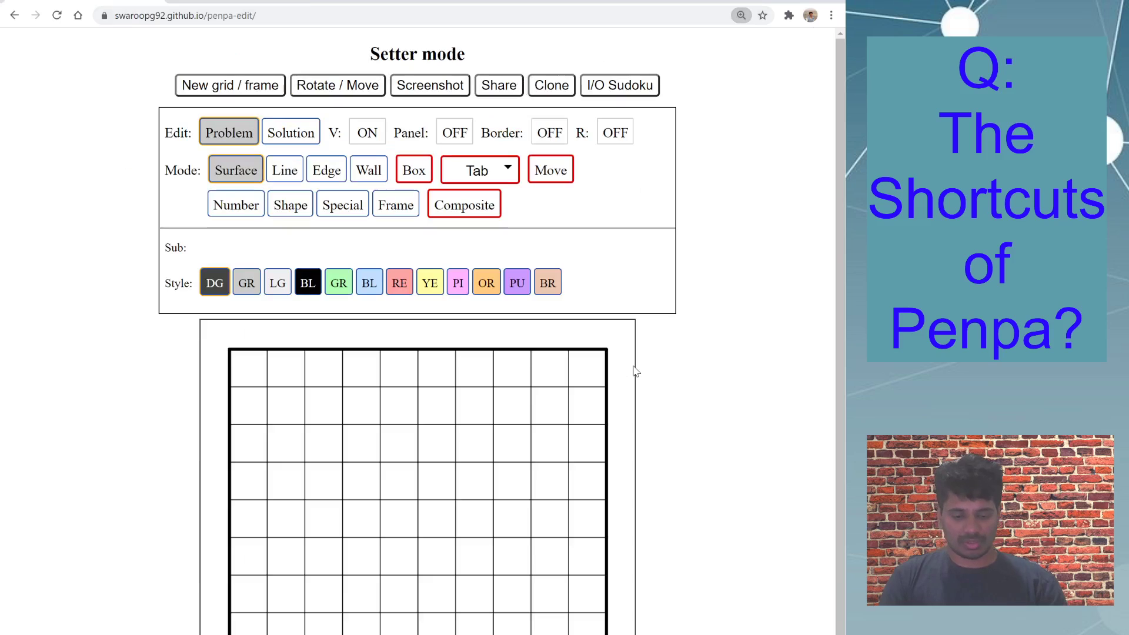
scroll(635, 372, "down", 1)
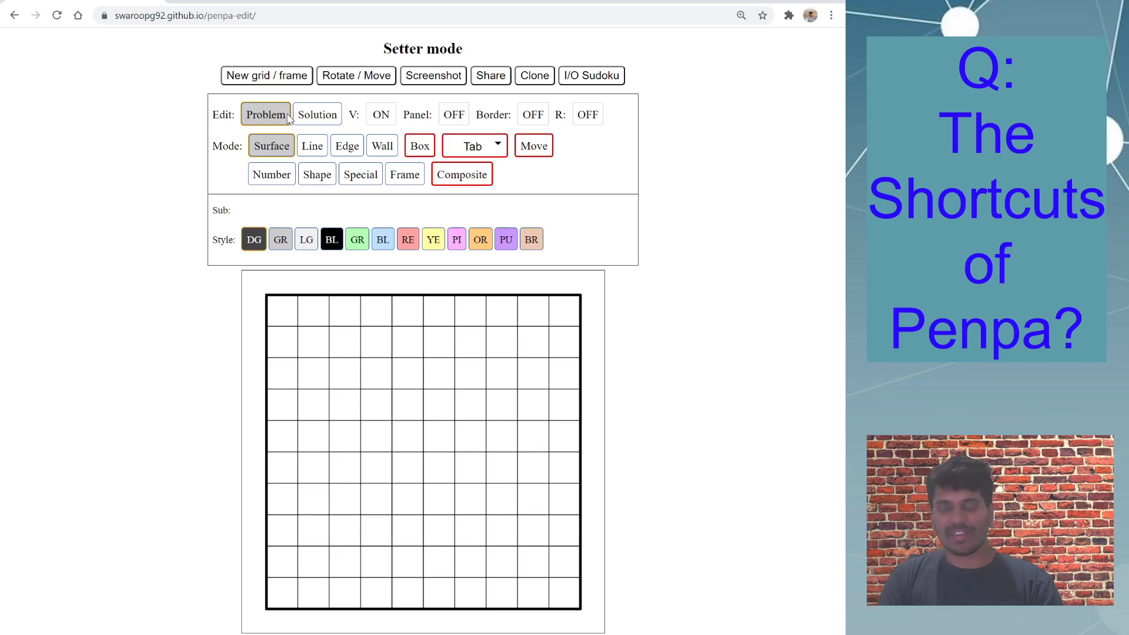
Toggle the edit setting repeatedly between Problem and Solution, finishing on Problem.
key("F2")
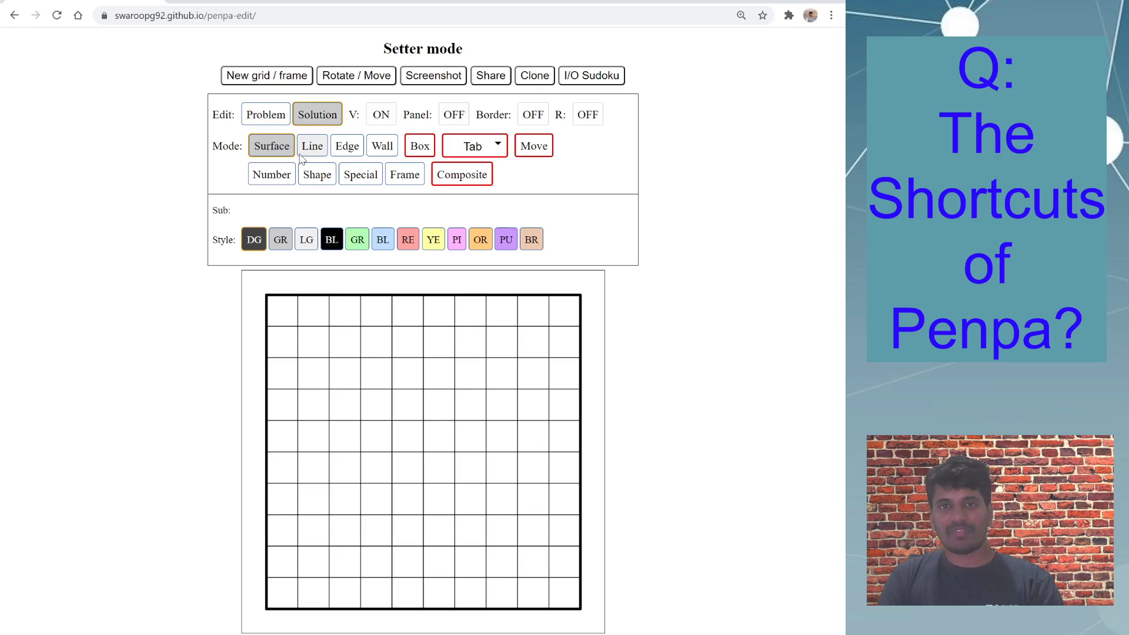
key("F2")
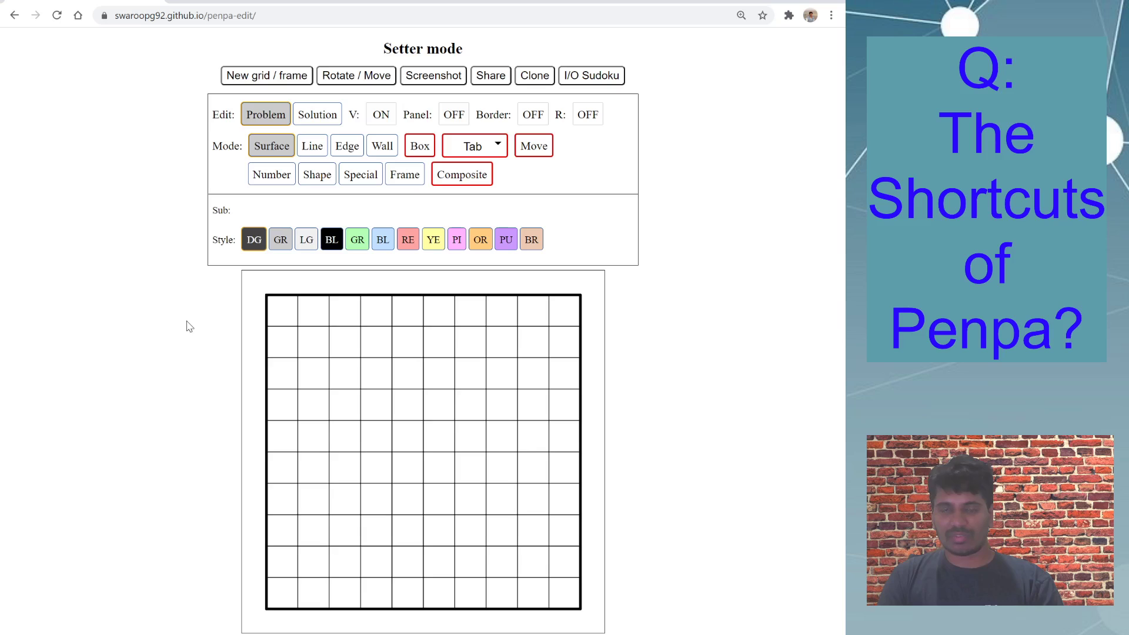
key("F2")
key("F2")
key("F2")
key("F2")
key("F2")
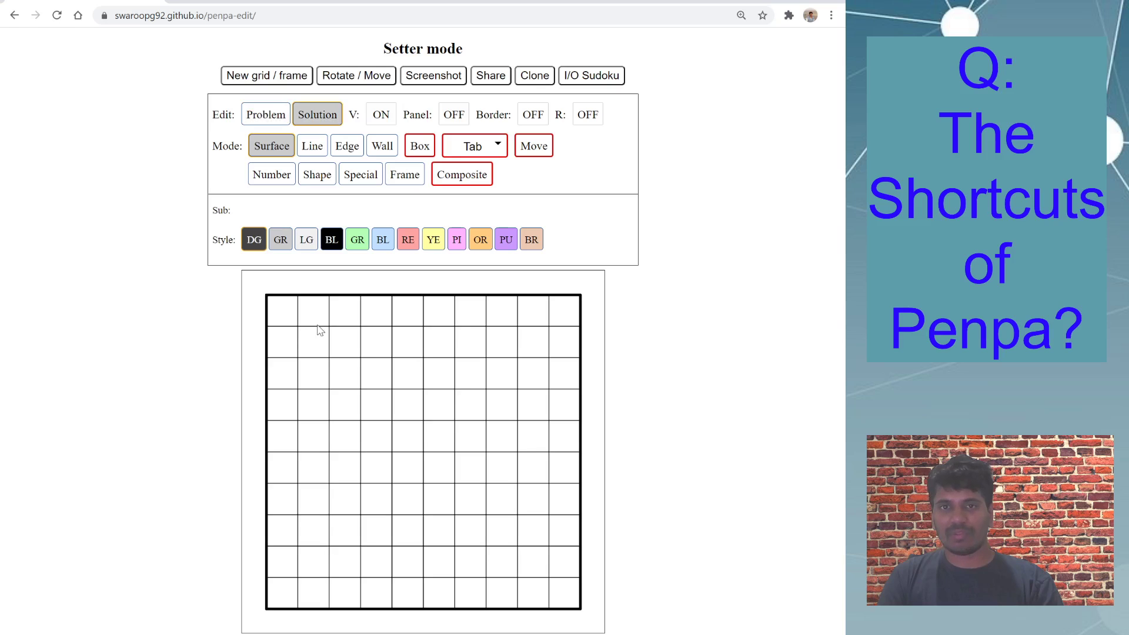
key("F2")
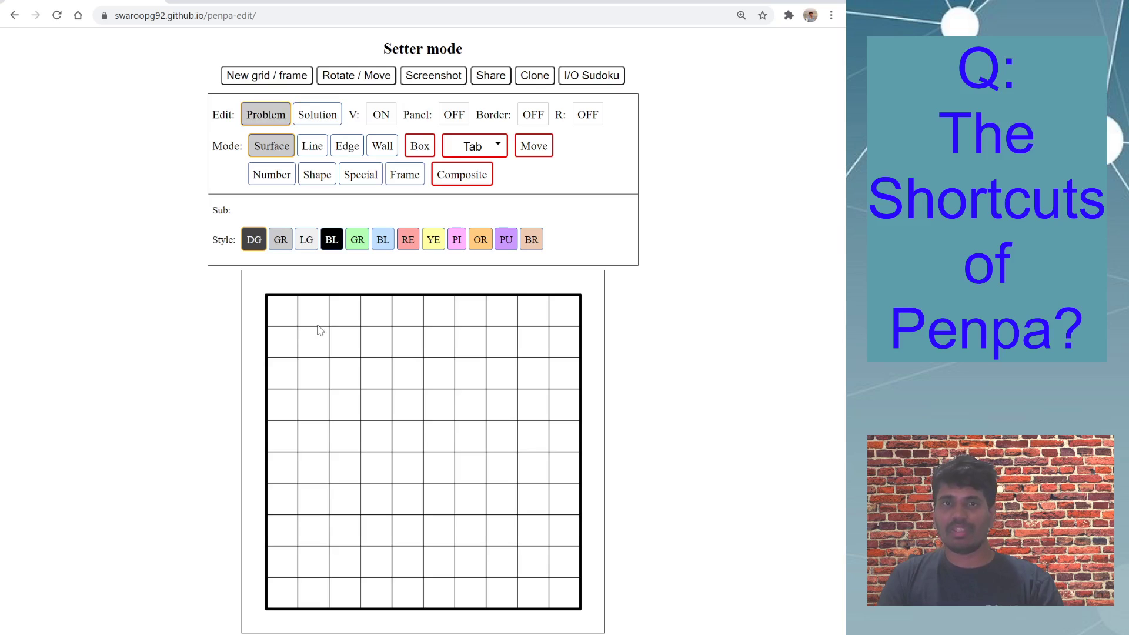
key("F2")
key("F2")
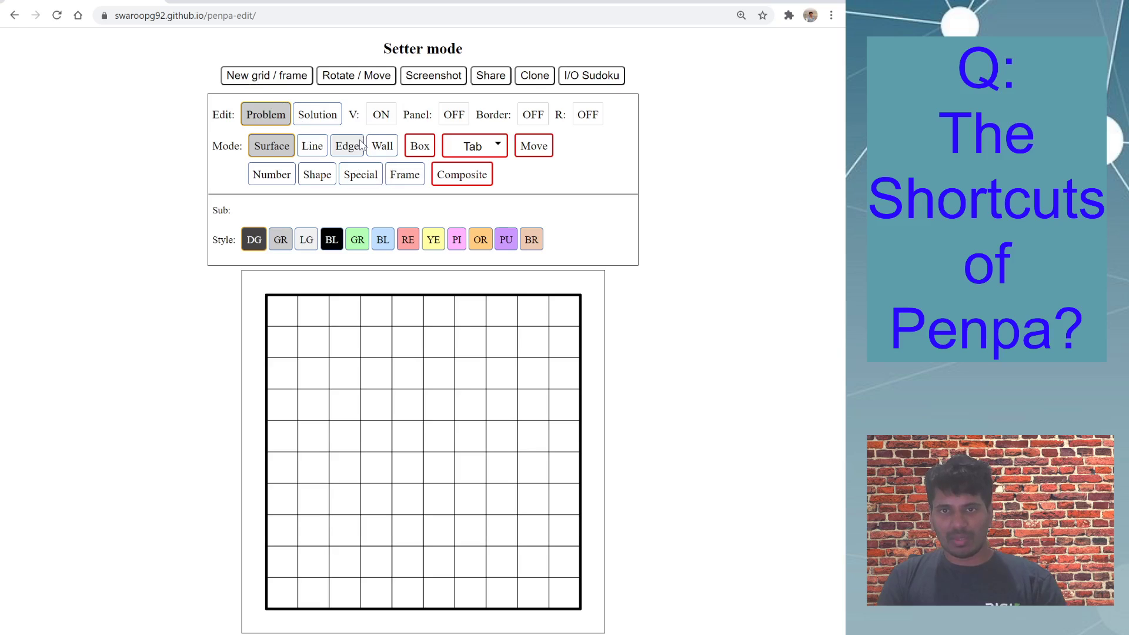
Examine the modes that can be assigned to the Tab shortcut, then close the list.
left_click(487, 151)
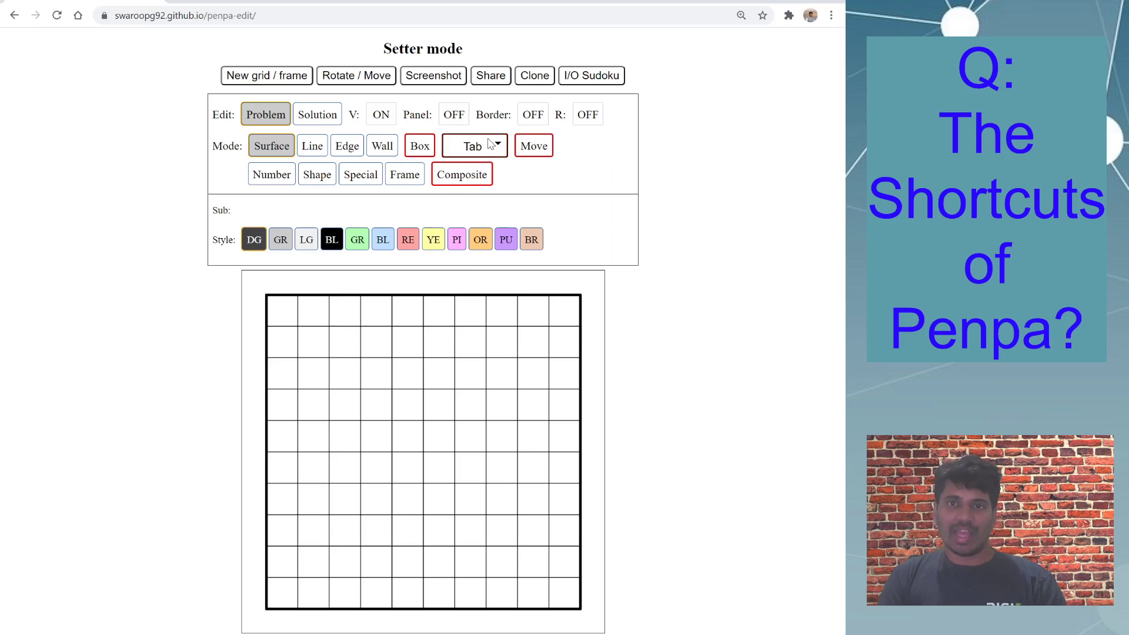
scroll(488, 219, "down", 8)
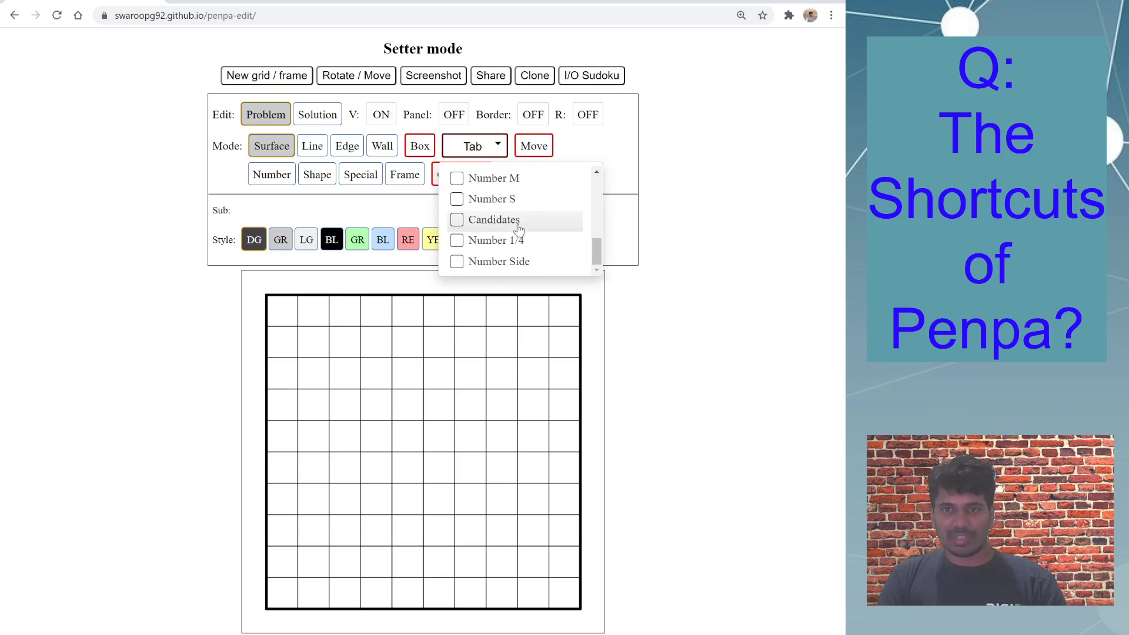
scroll(505, 223, "up", 8)
scroll(531, 223, "down", 8)
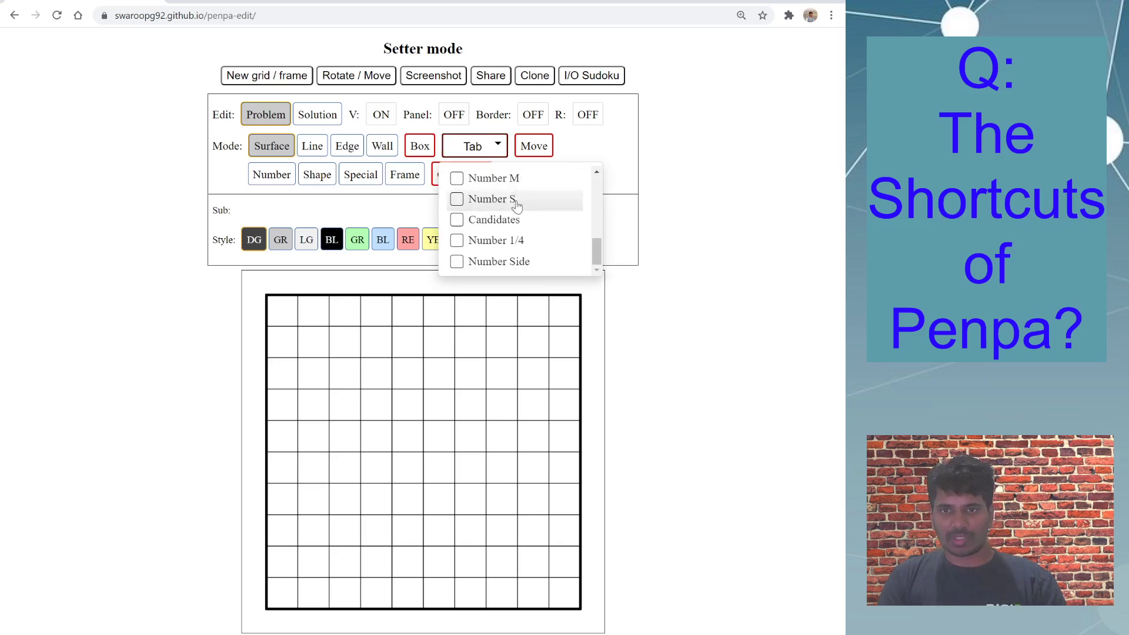
scroll(517, 199, "up", 8)
left_click(660, 211)
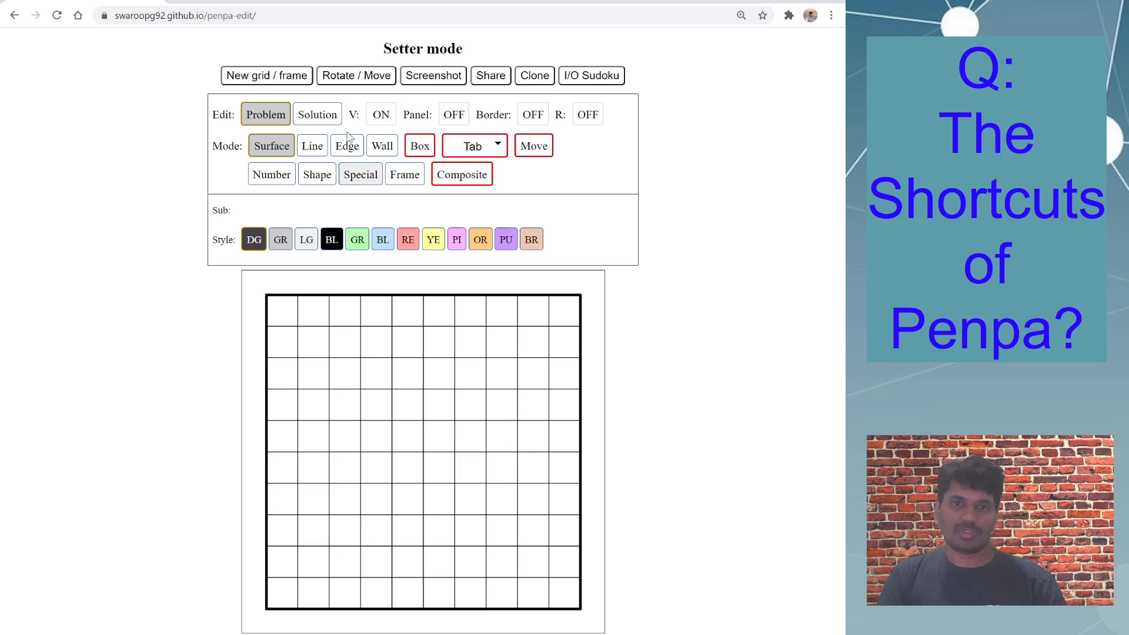
Switch the drawing mode through Edge and Surface, finishing in Number mode with the M submode.
left_click(279, 176)
left_click(338, 146)
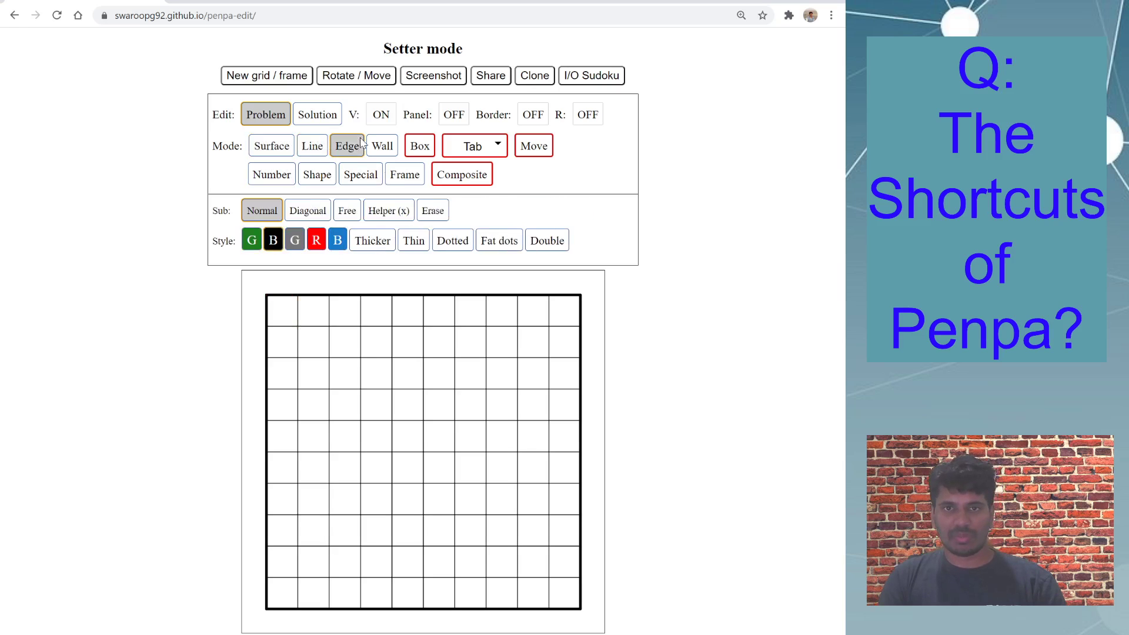
left_click(270, 147)
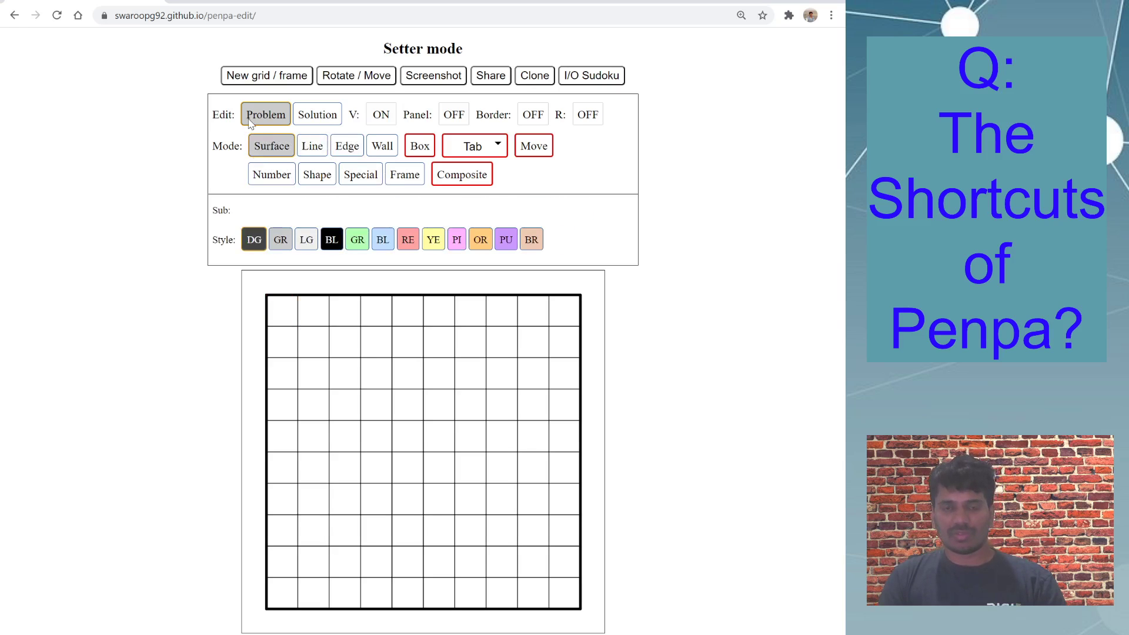
left_click(274, 172)
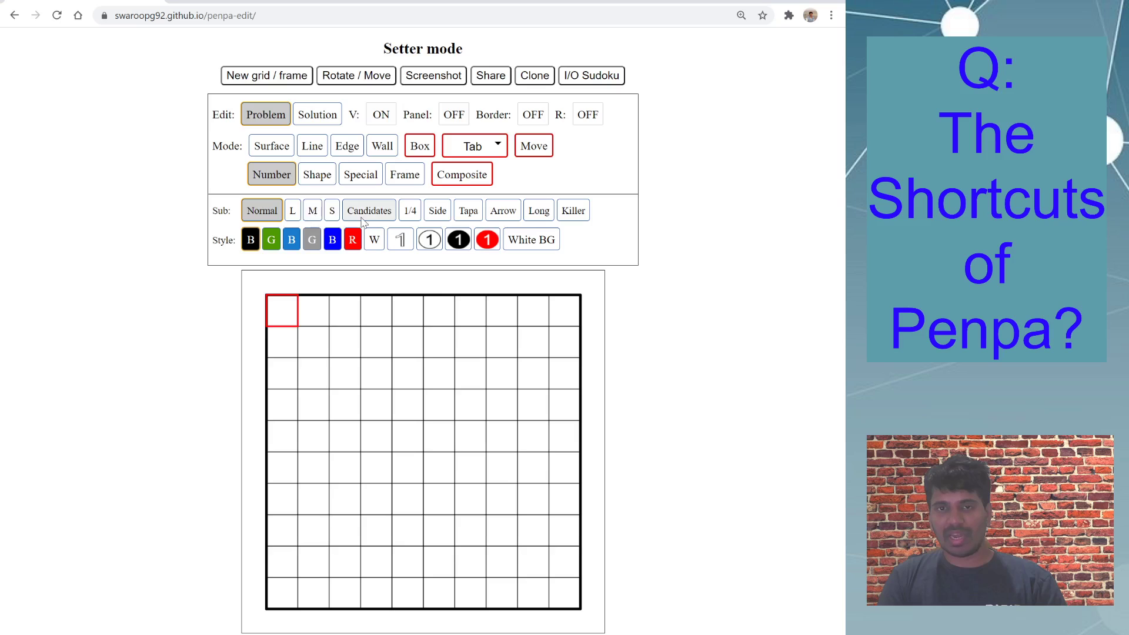
left_click(315, 214)
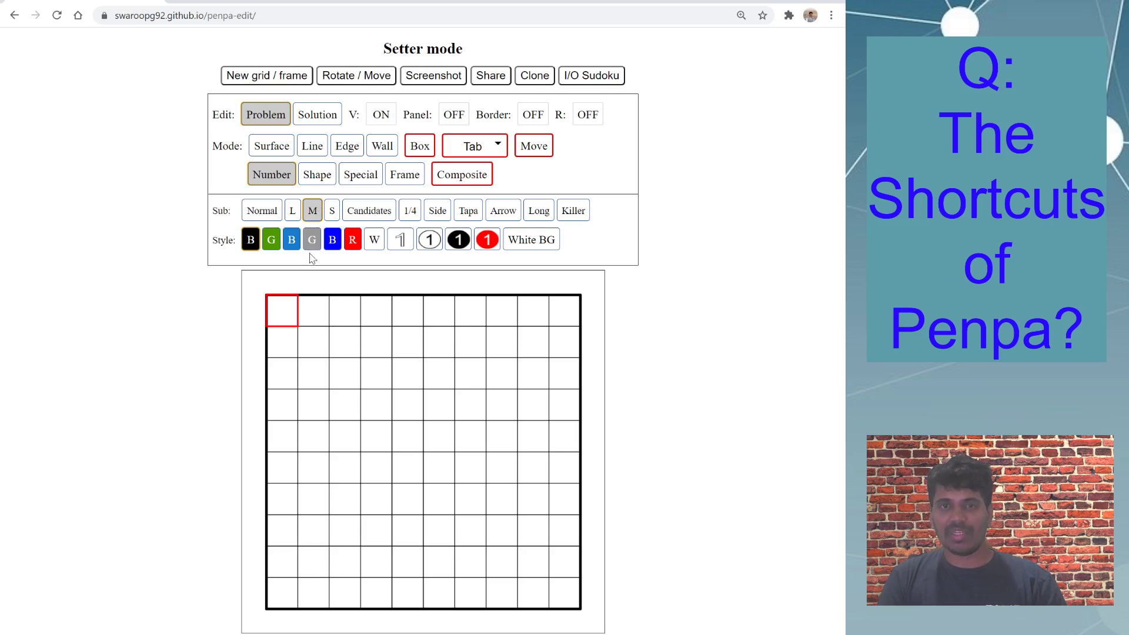
Assign only Number Normal and Number M to the Tab shortcut, clearing Surface from the choices.
left_click(478, 151)
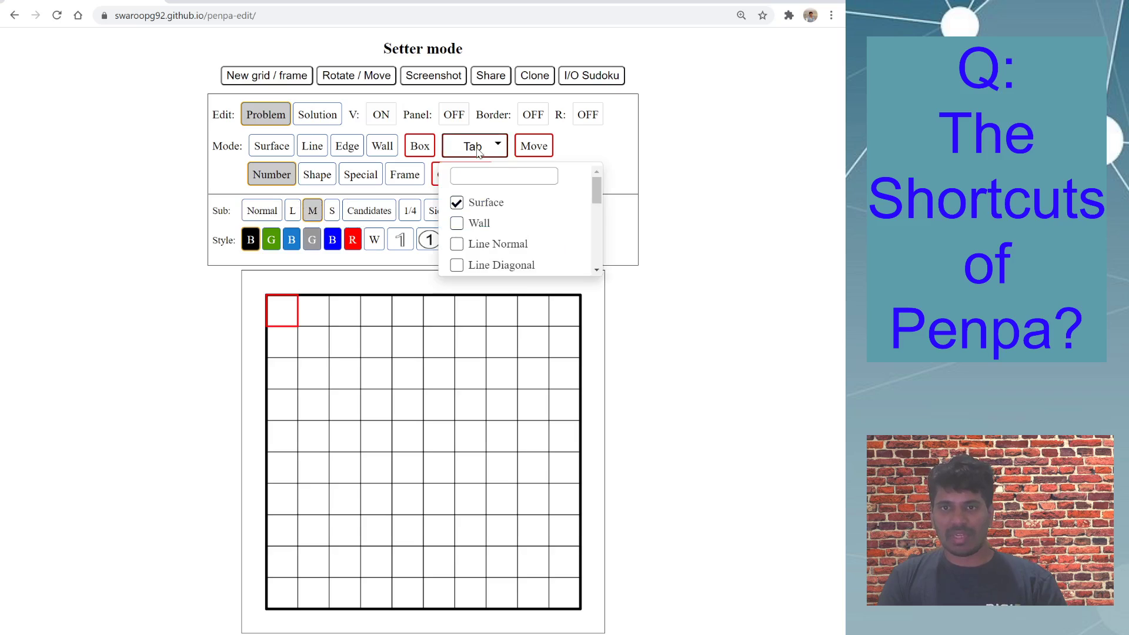
left_click(501, 204)
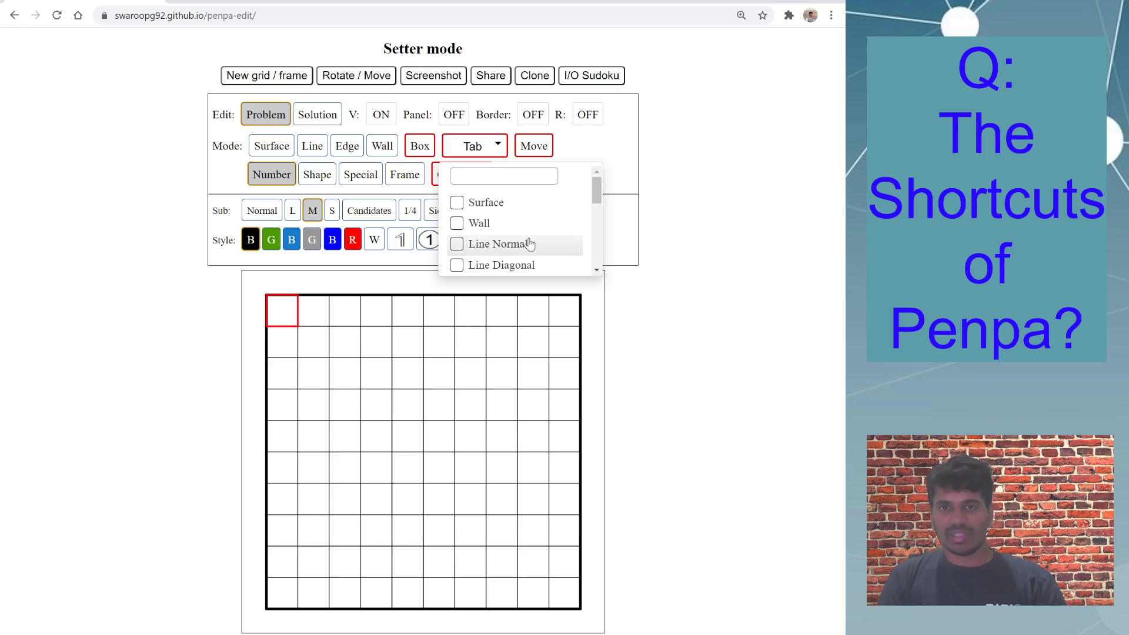
scroll(529, 244, "down", 3)
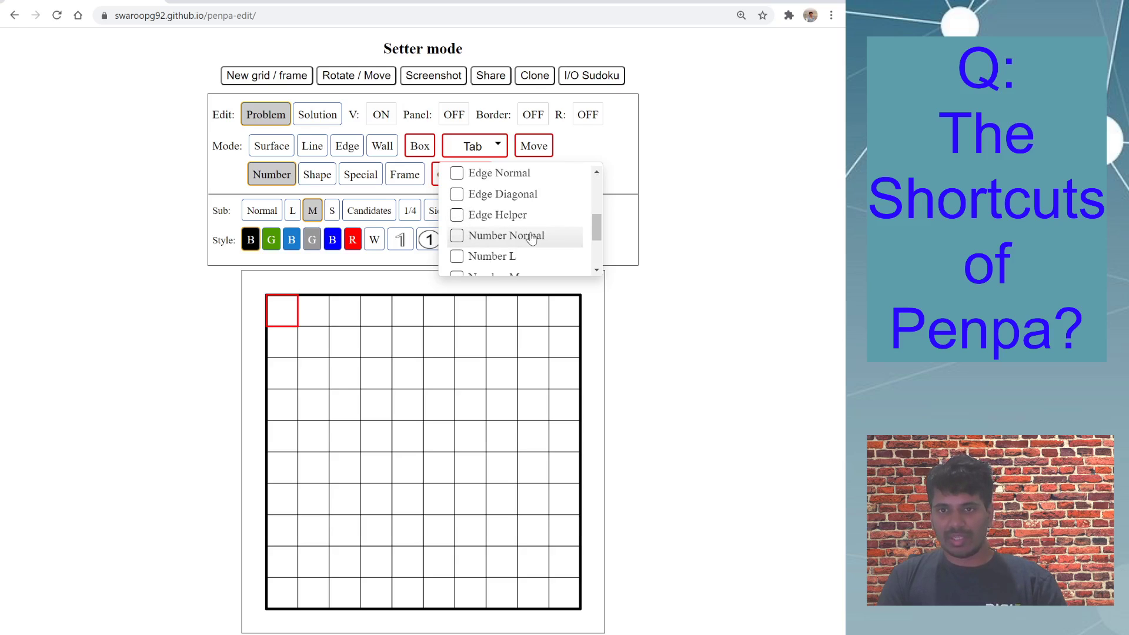
scroll(531, 238, "down", 2)
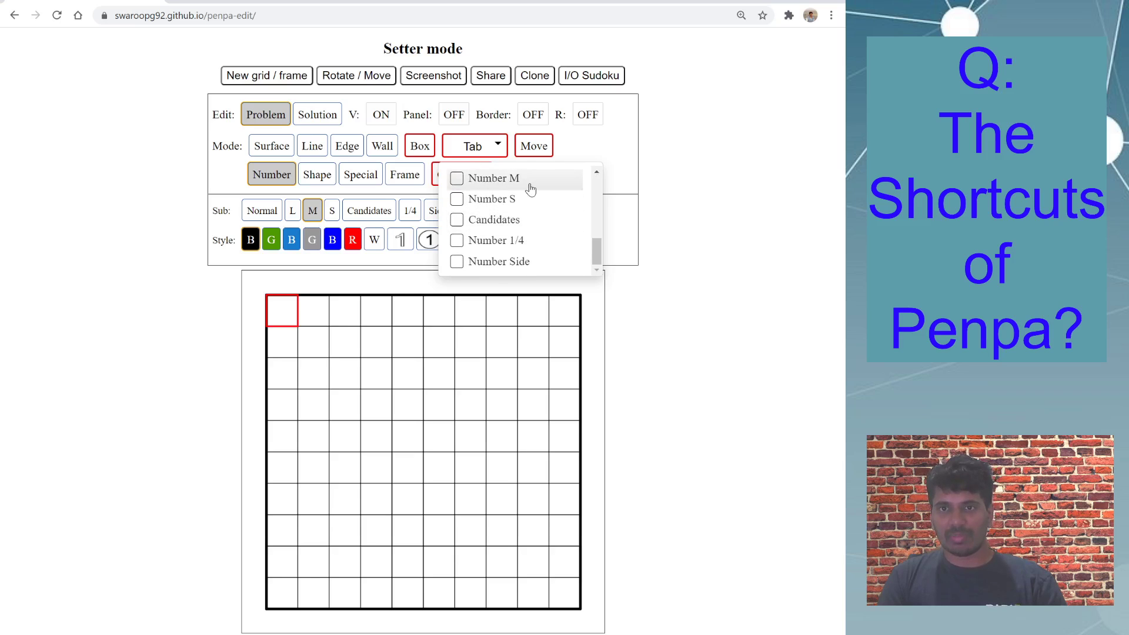
scroll(531, 187, "up", 5)
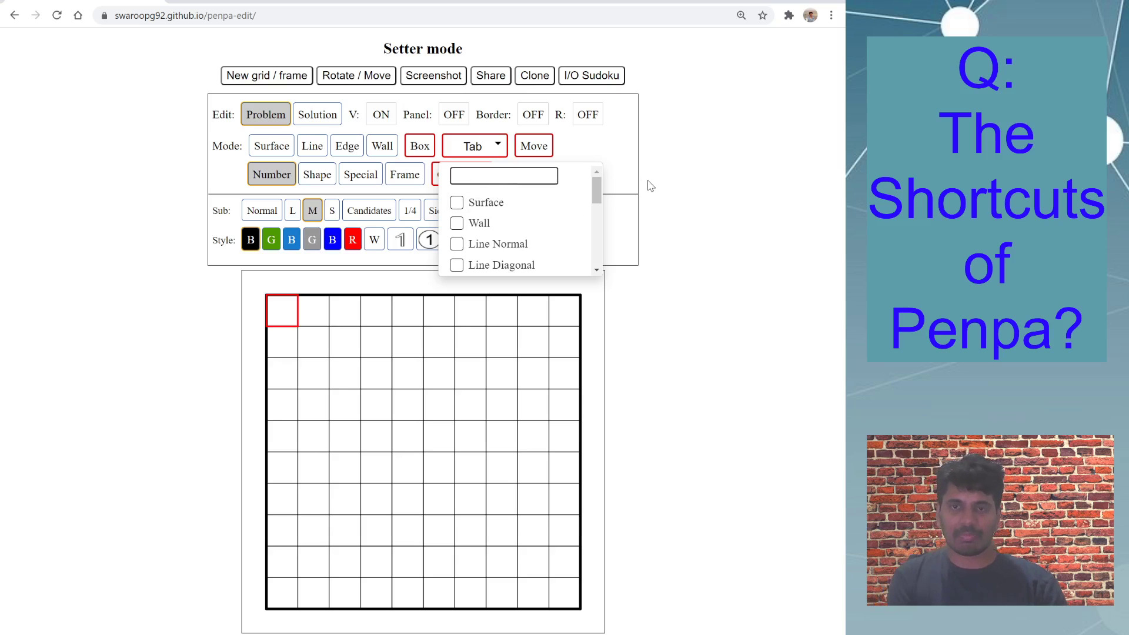
Filter the Tab shortcut choices by "number" to review them, clear the filter, check the end of the full list and close it.
type("number")
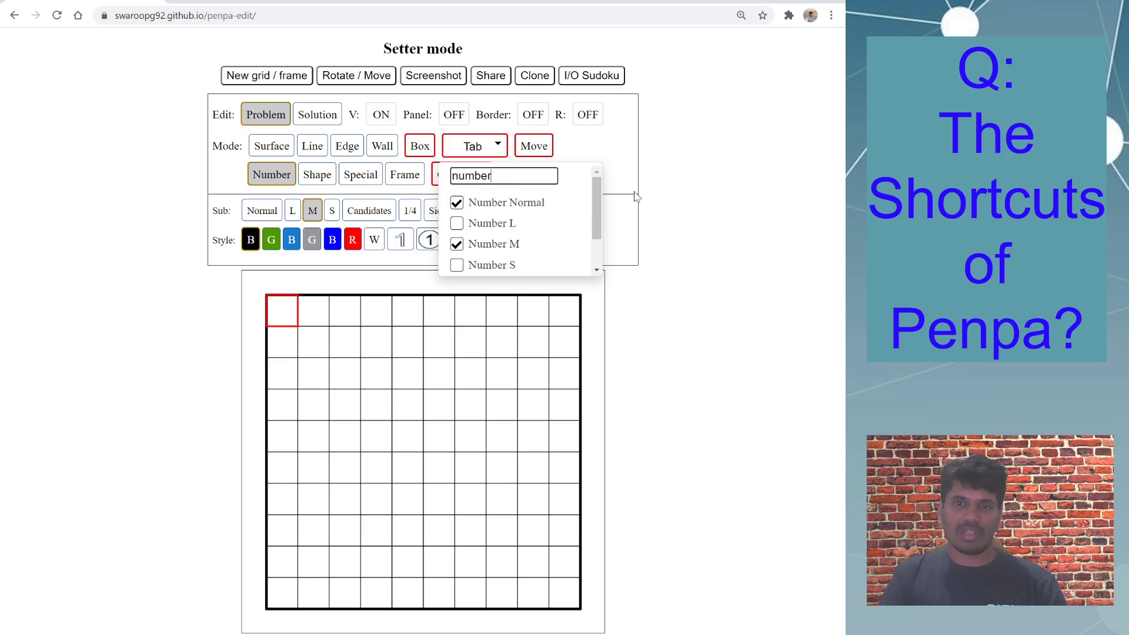
scroll(511, 230, "down", 2)
scroll(509, 247, "up", 2)
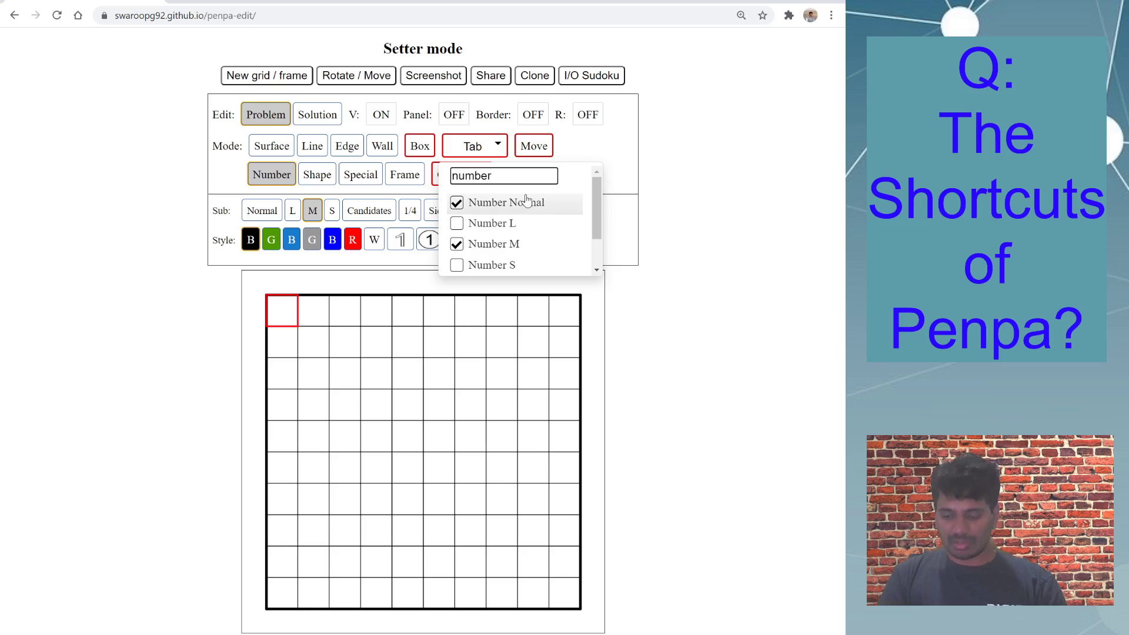
key("ctrl+a")
key("BackSpace")
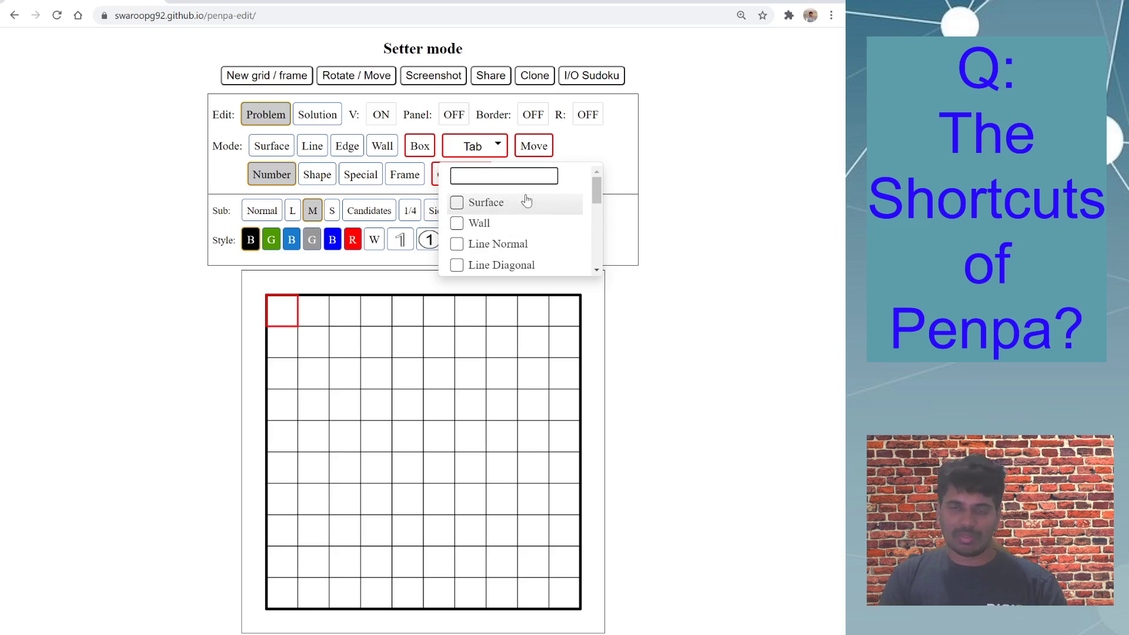
left_click_drag(596, 194, 593, 276)
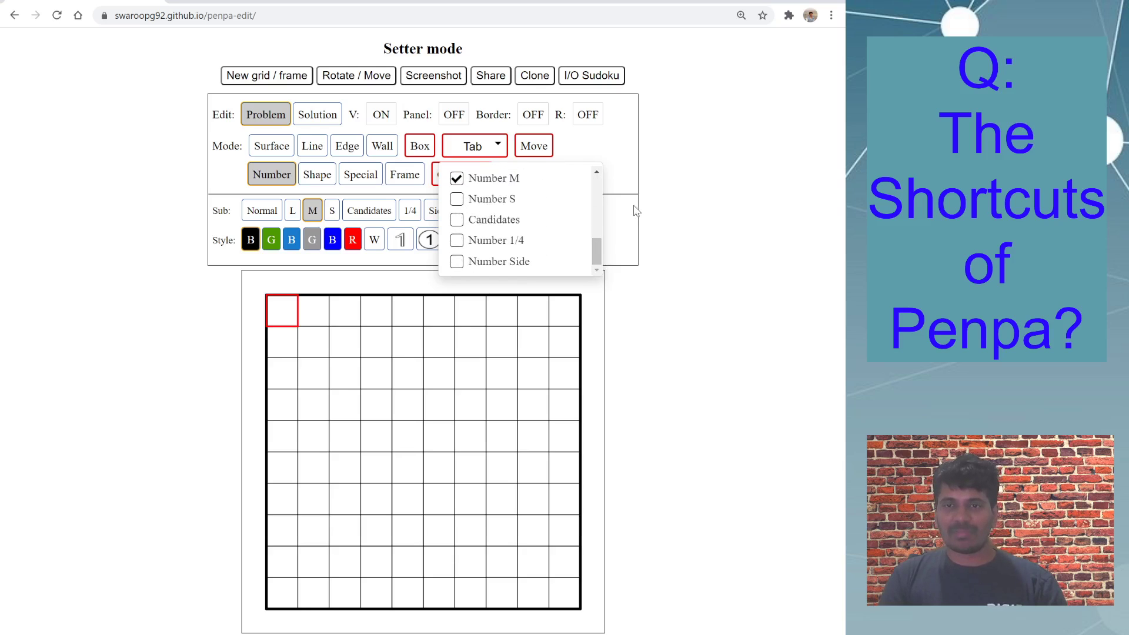
left_click(650, 158)
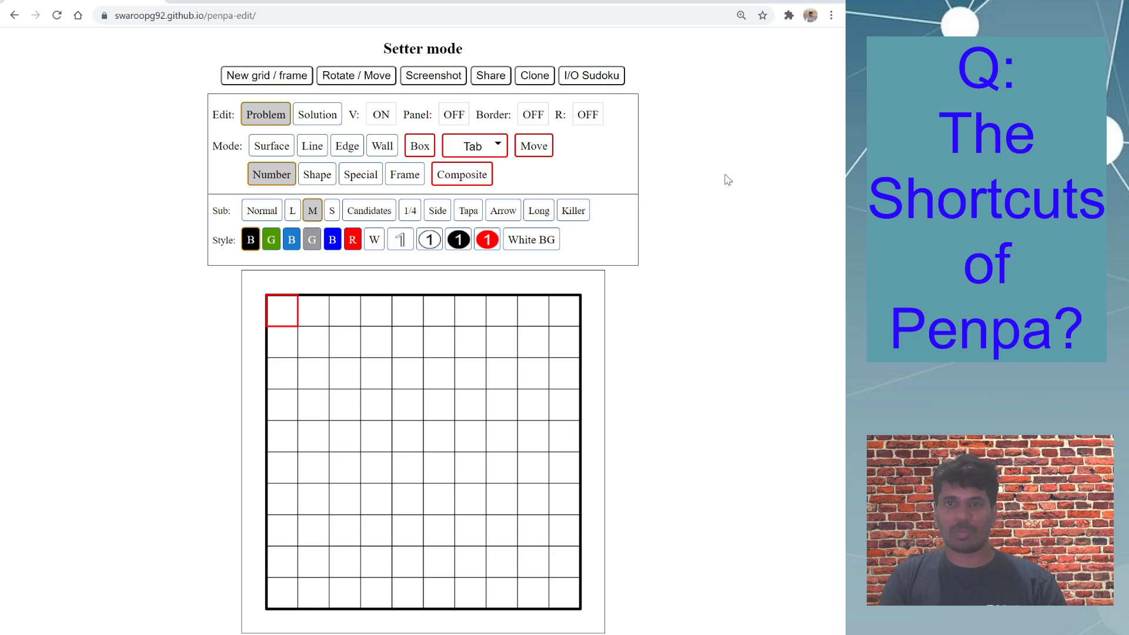
Cycle repeatedly between the Number Normal and Number M submodes with the assigned shortcut, and set the mode back to Surface.
key("Tab")
key("Tab")
key("Tab")
key("Tab")
key("Tab")
key("Tab")
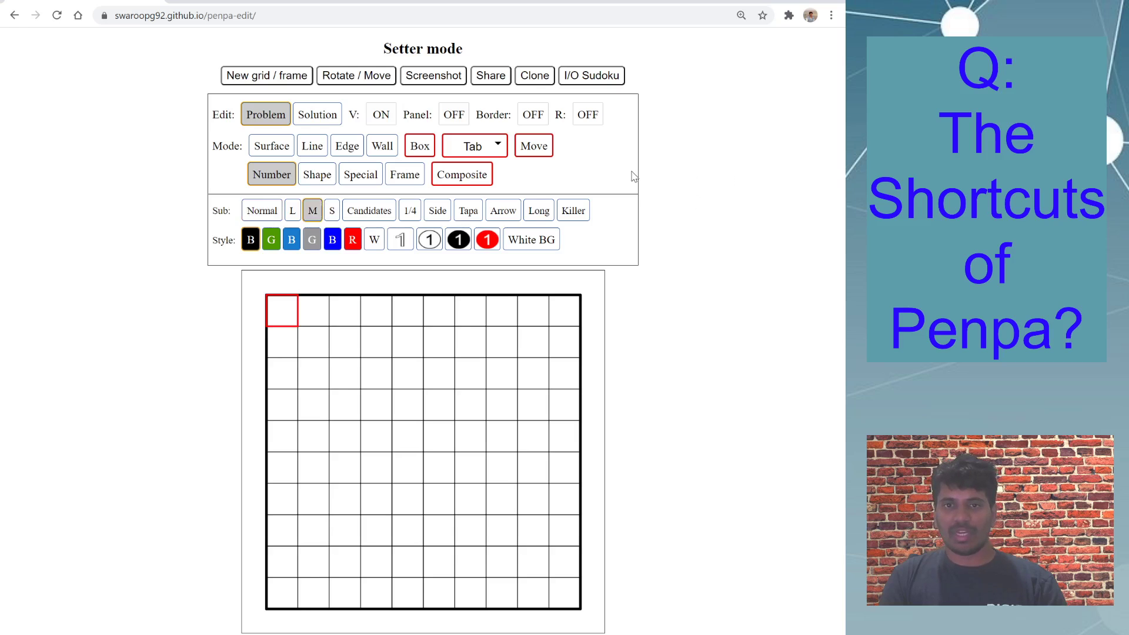
key("Tab")
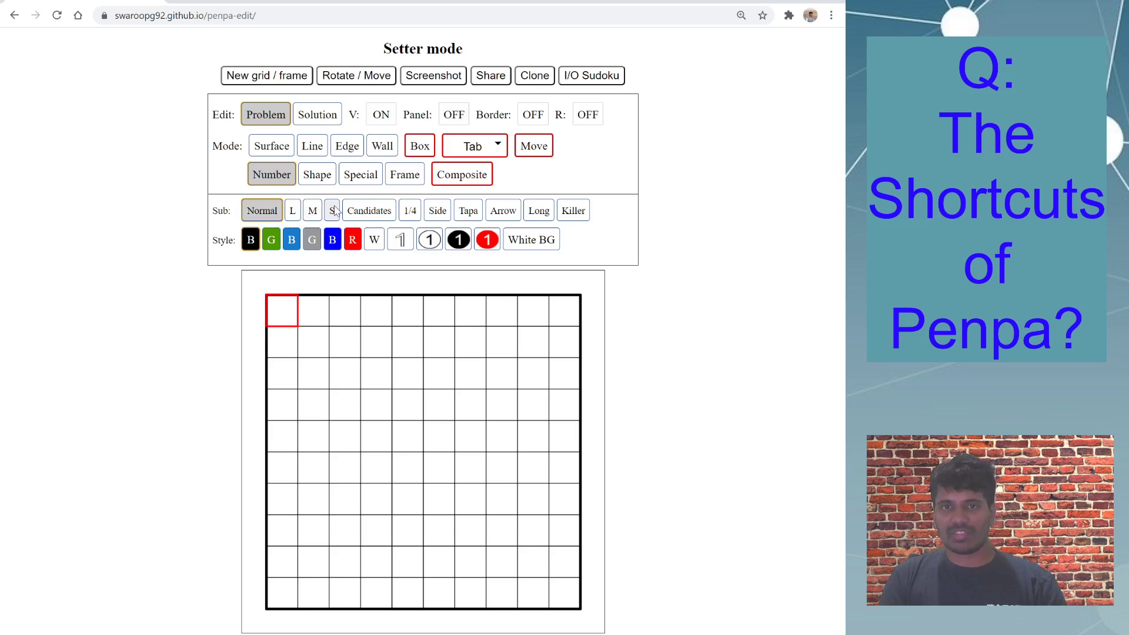
key("Tab")
key("Tab")
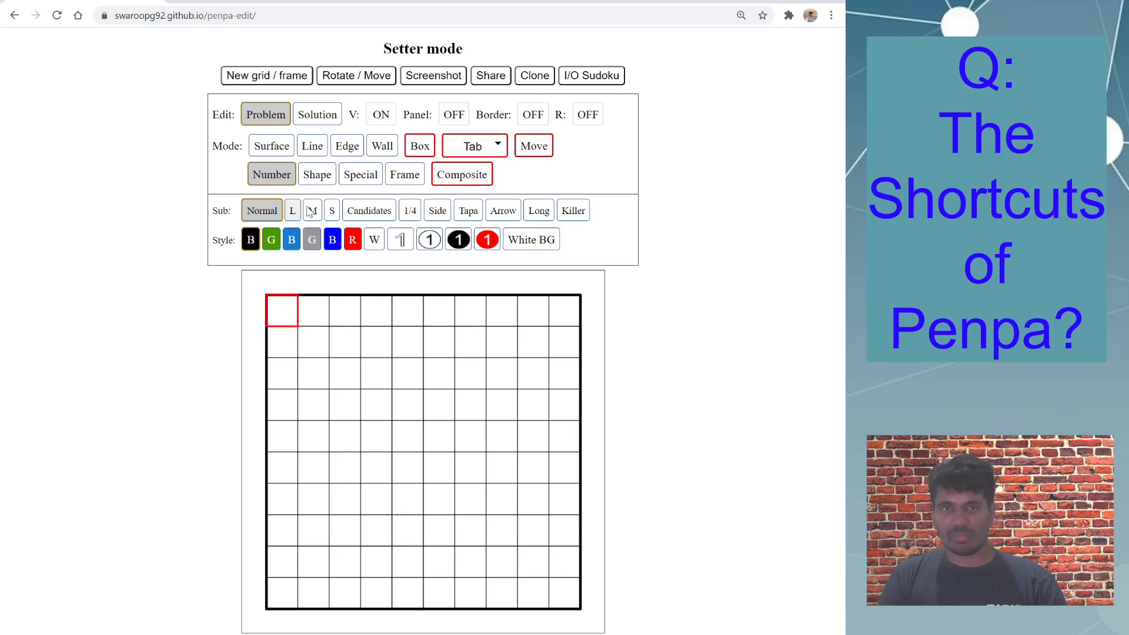
left_click(280, 150)
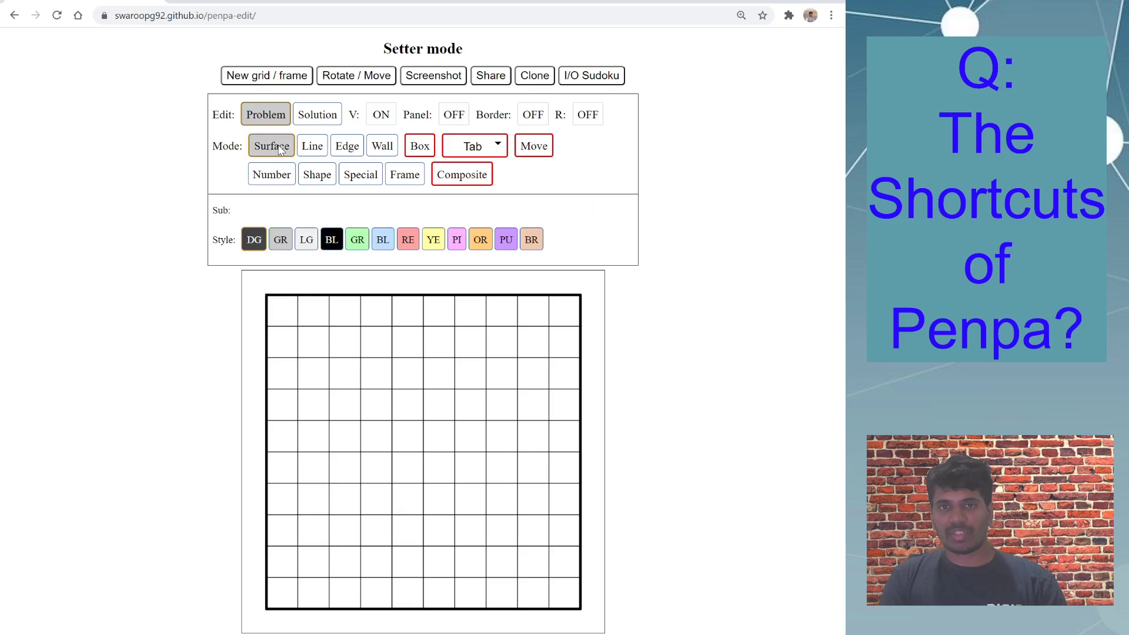
Switch to Line mode and back to Surface, and clear Number Normal and Number M from the Tab shortcut choices.
left_click(313, 148)
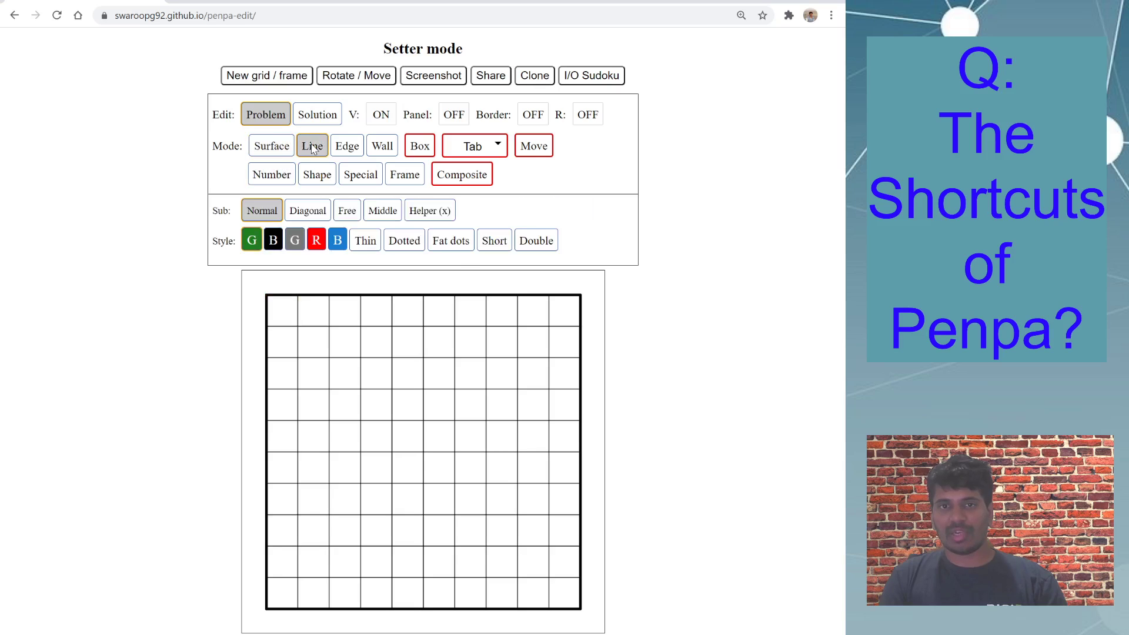
left_click(272, 147)
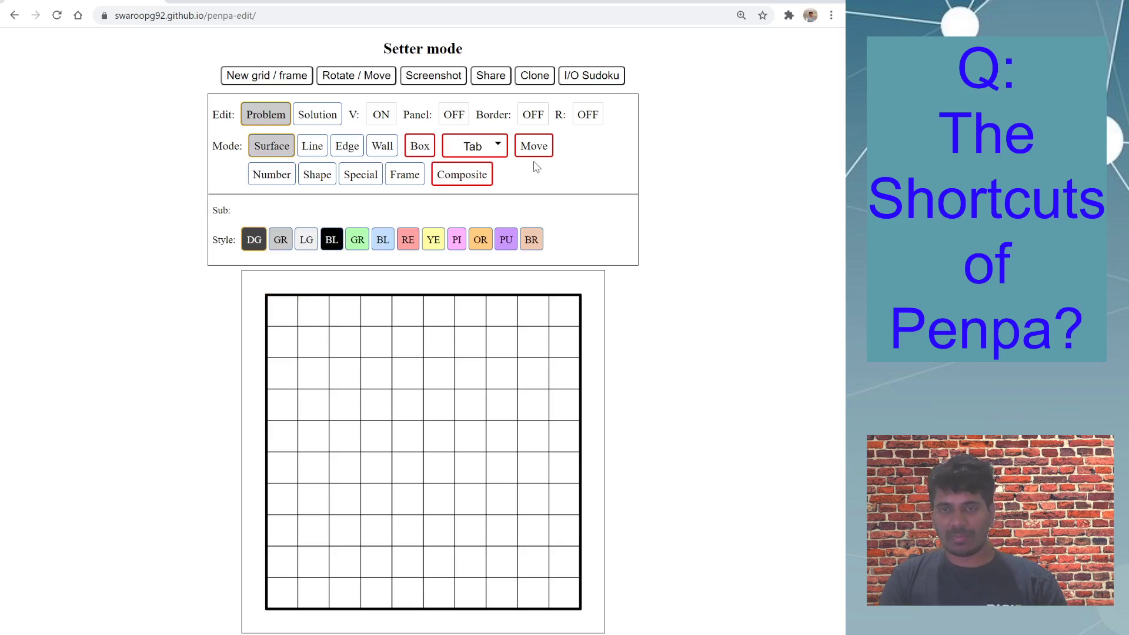
left_click(501, 152)
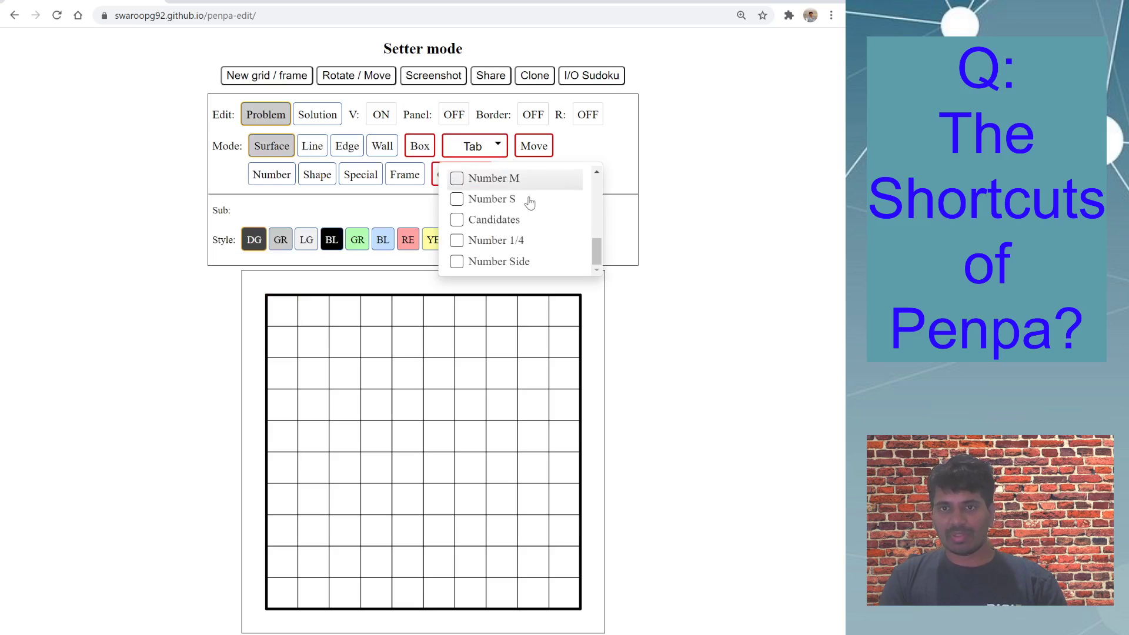
scroll(532, 205, "up", 3)
scroll(534, 206, "down", 3)
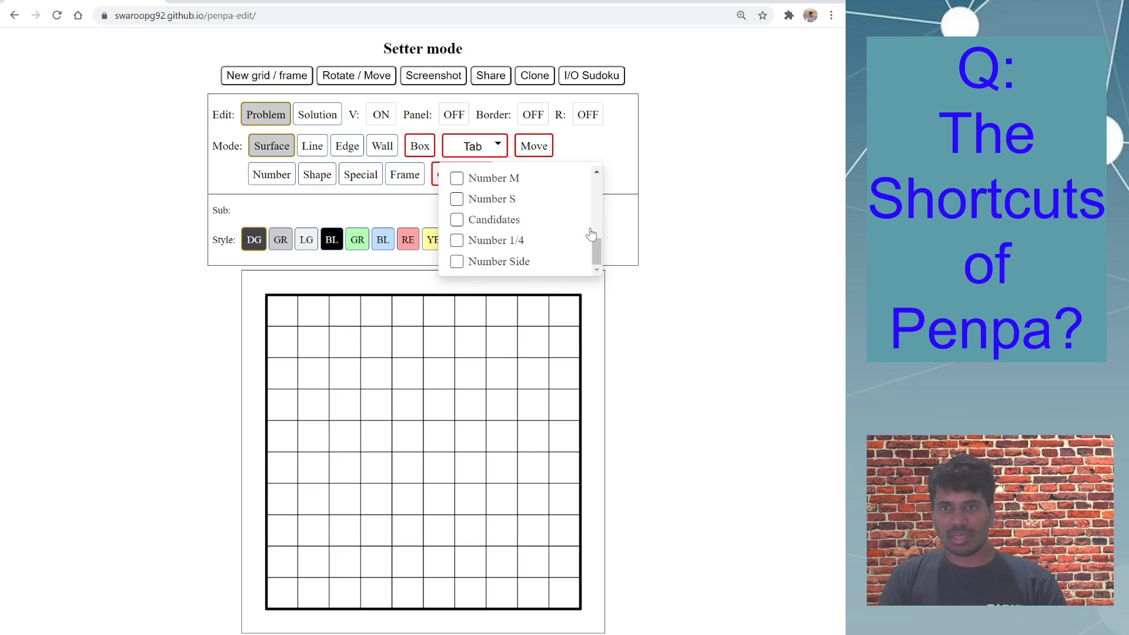
scroll(595, 234, "up", 3)
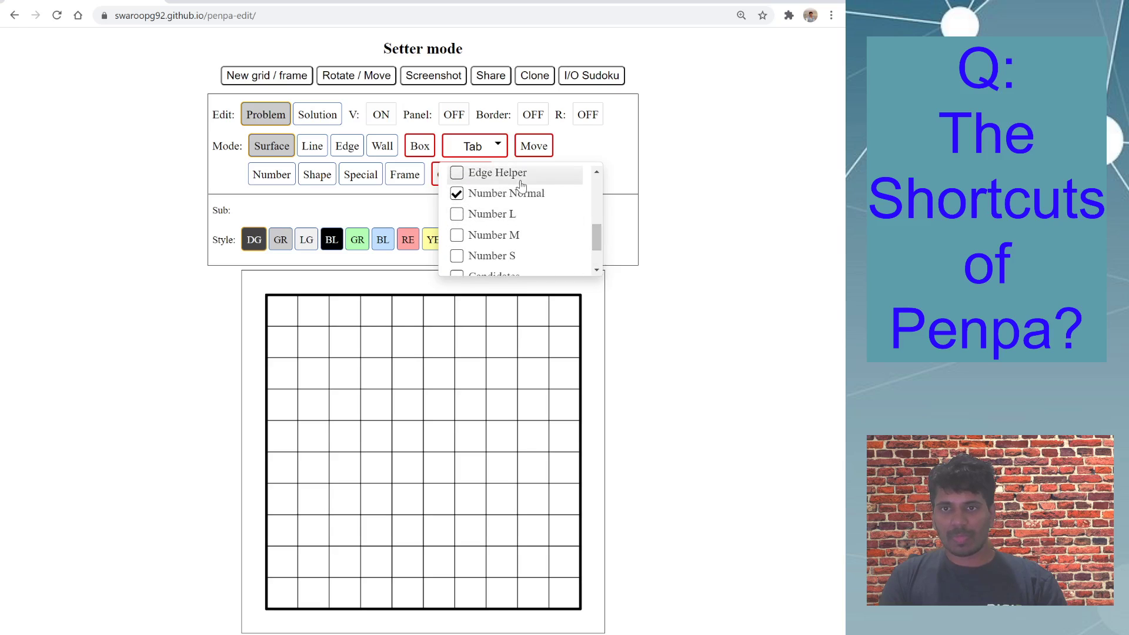
left_click(520, 182)
left_click(515, 196)
left_click(515, 176)
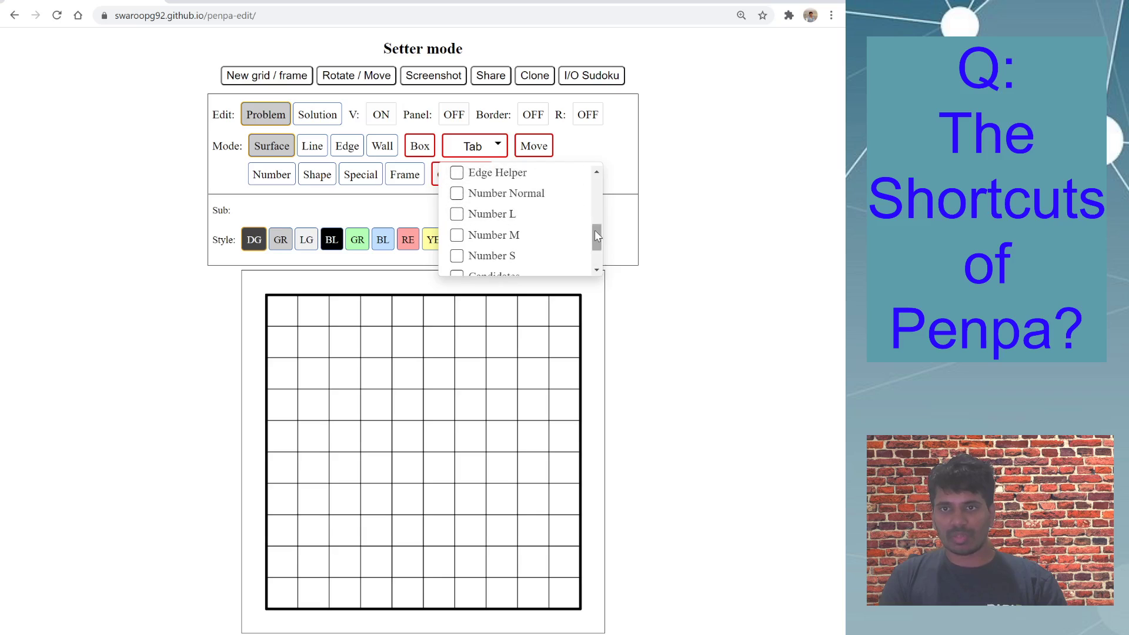
Assign Surface and Line Normal to the Tab shortcut and close the list of choices.
left_click_drag(595, 235, 596, 185)
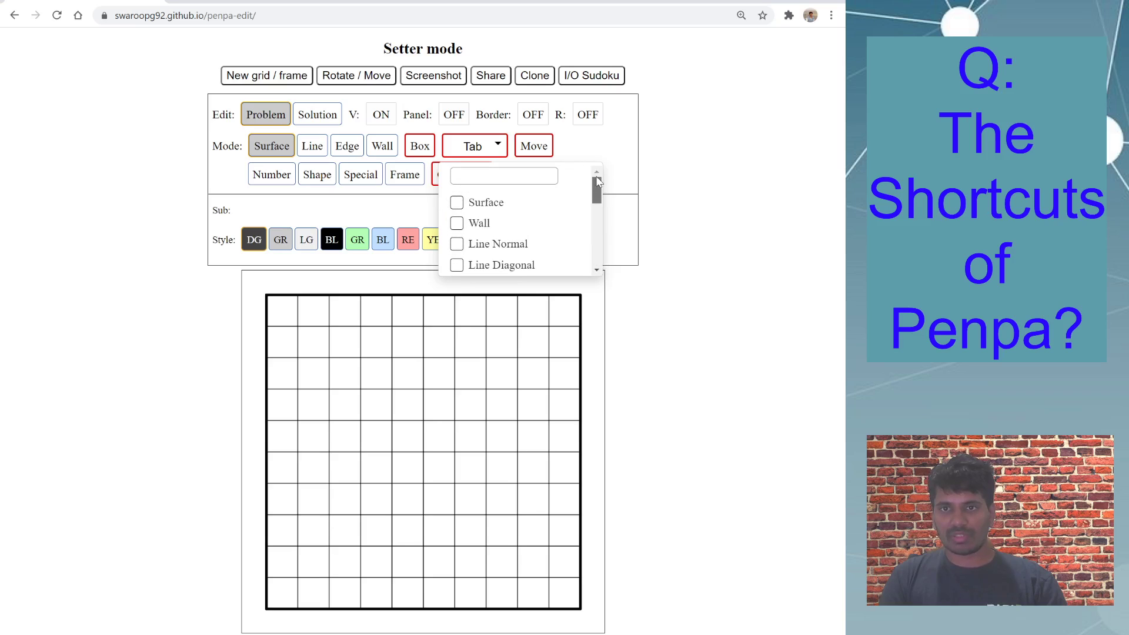
left_click(509, 202)
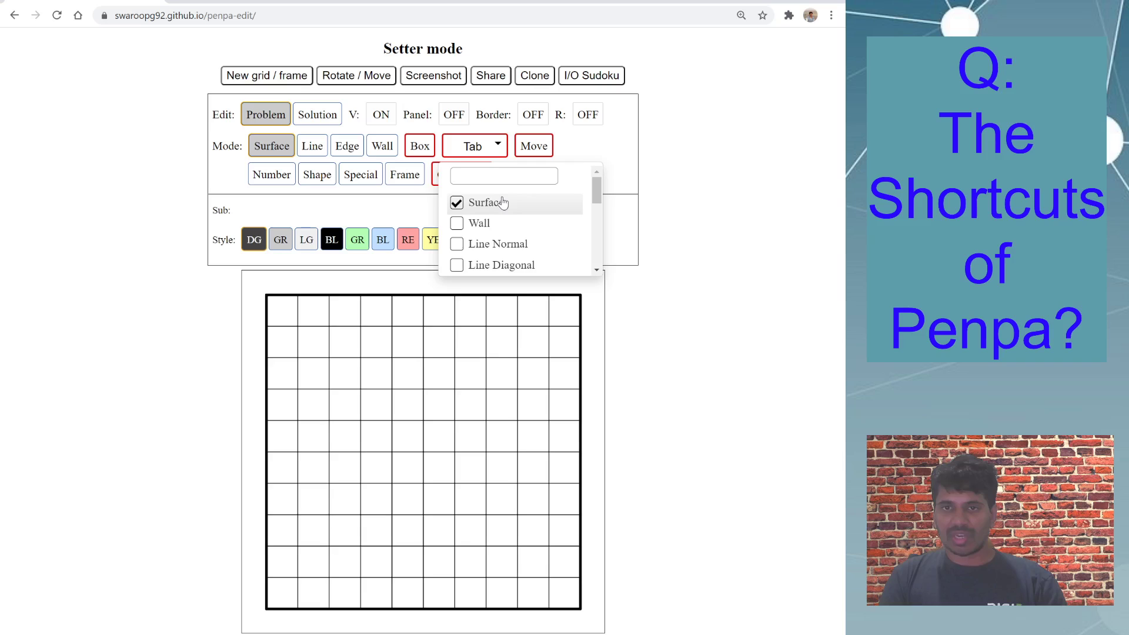
left_click(502, 245)
left_click(671, 226)
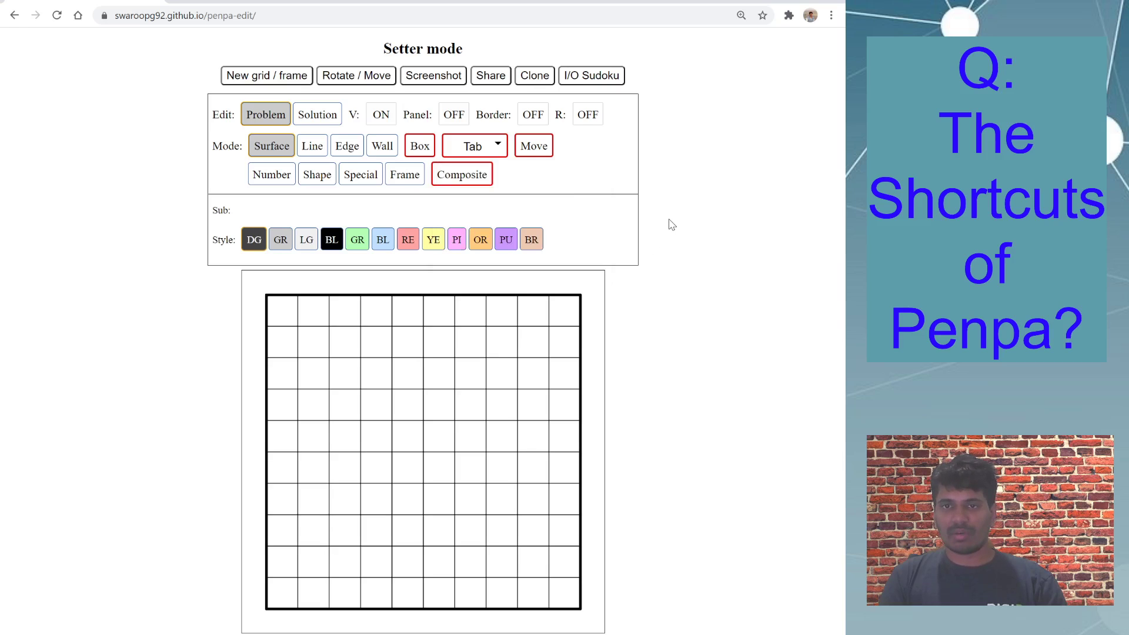
Cycle to Line and back to Surface with the assigned shortcut, and shade a scattered run of cells dark grey.
key("Tab")
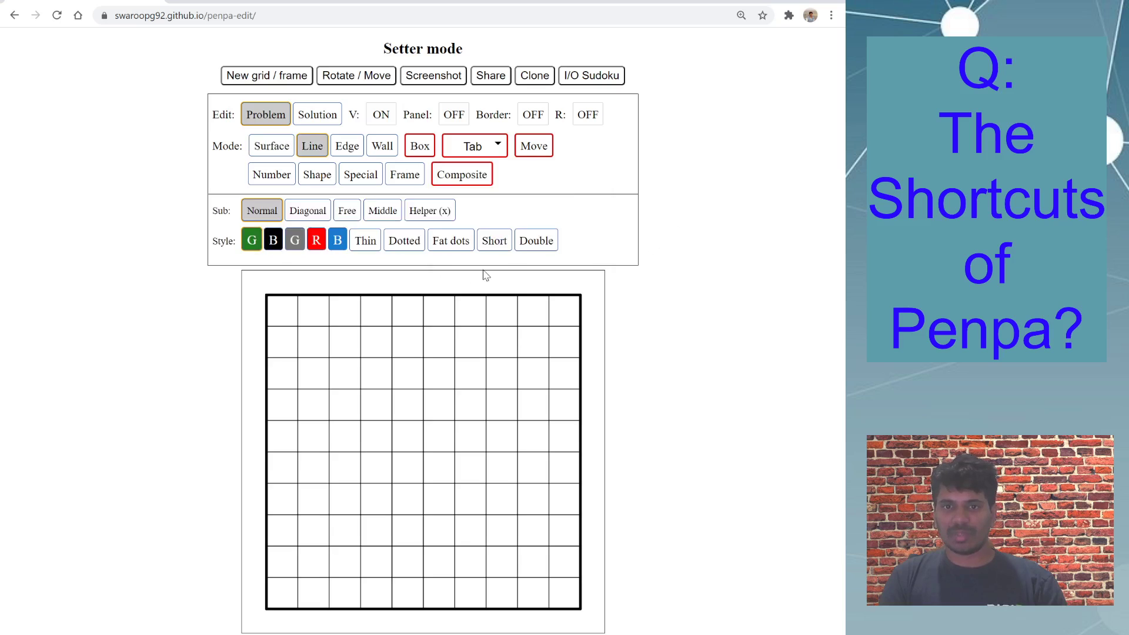
key("Tab")
mouse_move(351, 322)
left_mouse_down()
mouse_move(459, 435)
mouse_move(502, 436)
left_mouse_up()
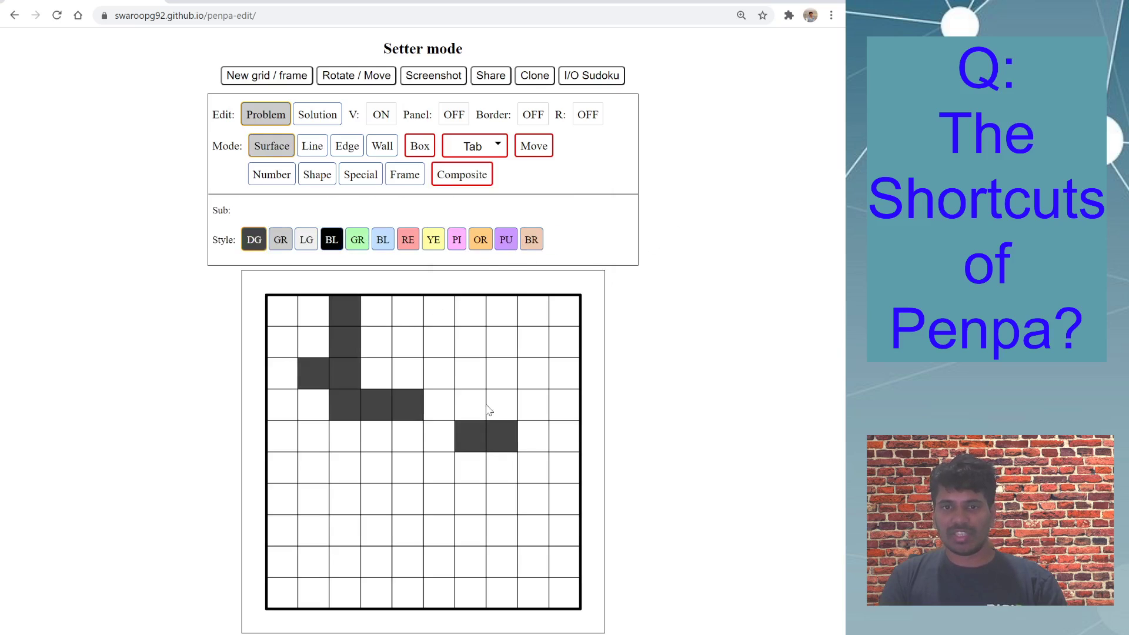
Change to Line Normal with the assigned shortcut, draw a winding green line over the shaded cells, and keep cycling between the two modes.
key("Tab")
mouse_move(338, 343)
left_mouse_down()
mouse_move(435, 359)
mouse_move(370, 399)
mouse_move(377, 346)
left_mouse_up()
key("Tab")
key("Tab")
key("Tab")
key("Tab")
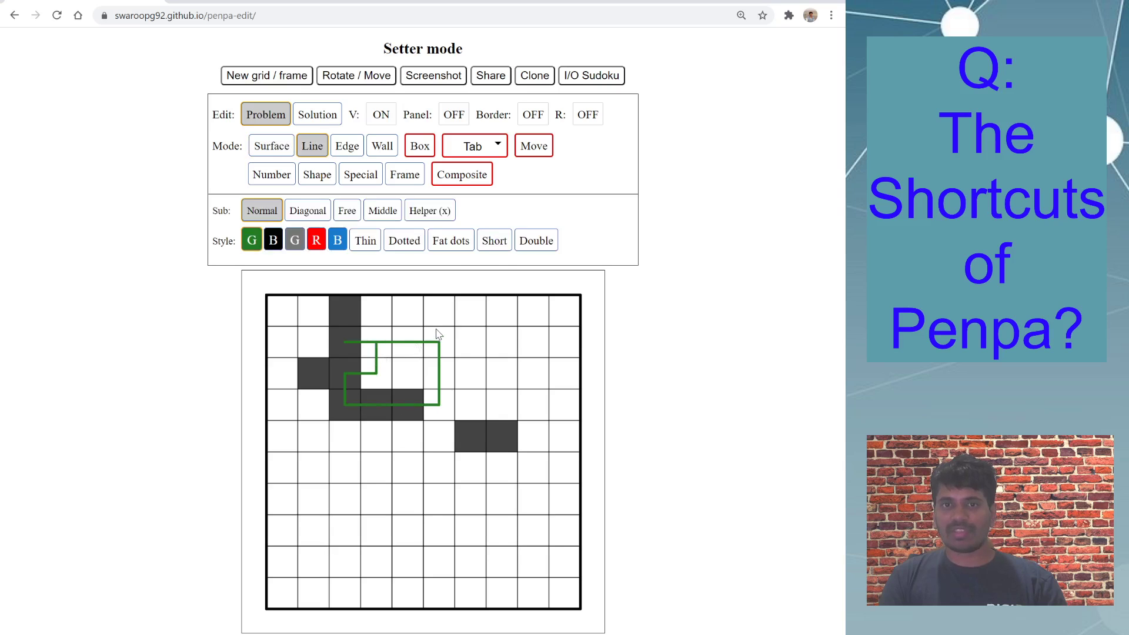
Cycle repeatedly between Line and Surface, finishing in Surface, and clear the shading from the cell in row 2, column 3.
key("Tab")
key("Tab")
key("Tab")
key("Tab")
key("Tab")
key("Tab")
key("Tab")
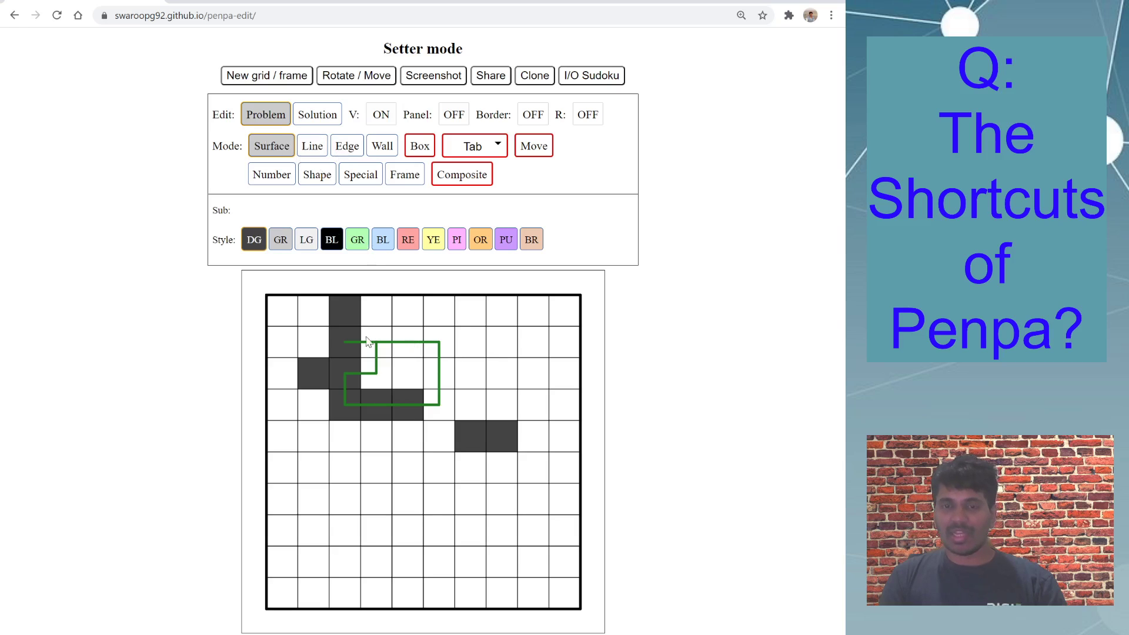
right_click(345, 338)
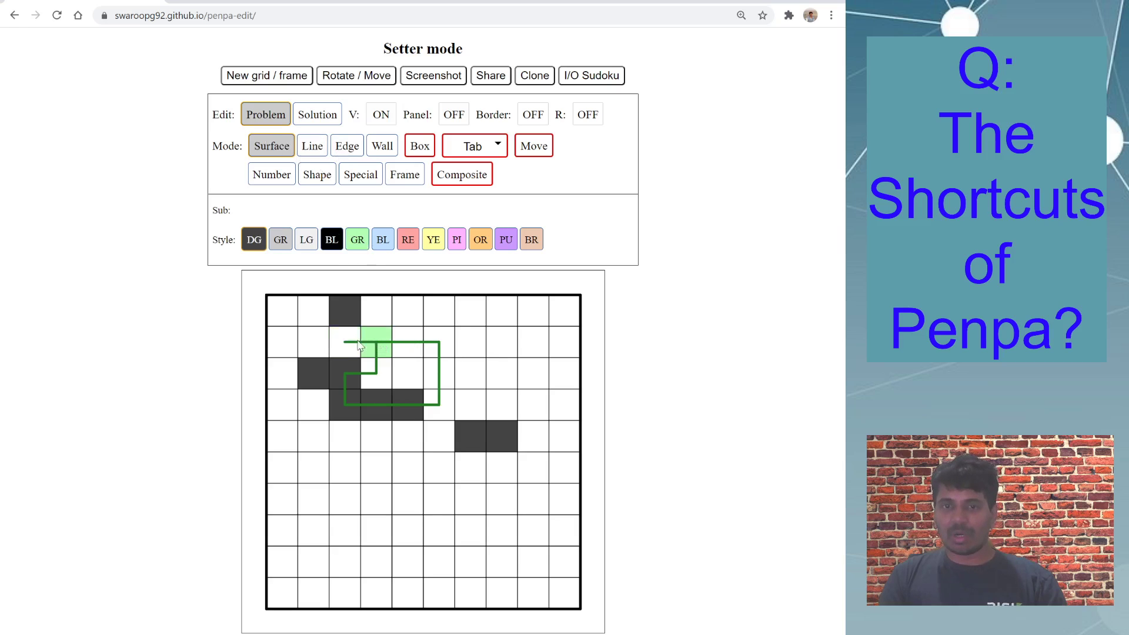
right_click(370, 342)
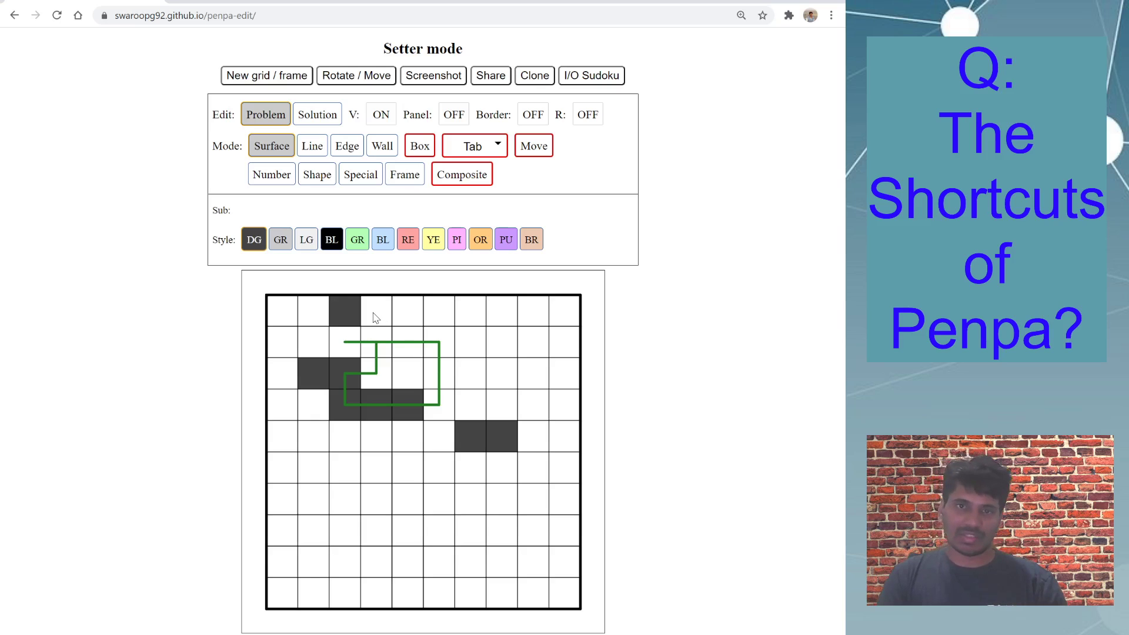
Starting from Number mode and again from Line mode, cycle through the assigned modes with the shortcut, finishing in Surface.
left_click(277, 176)
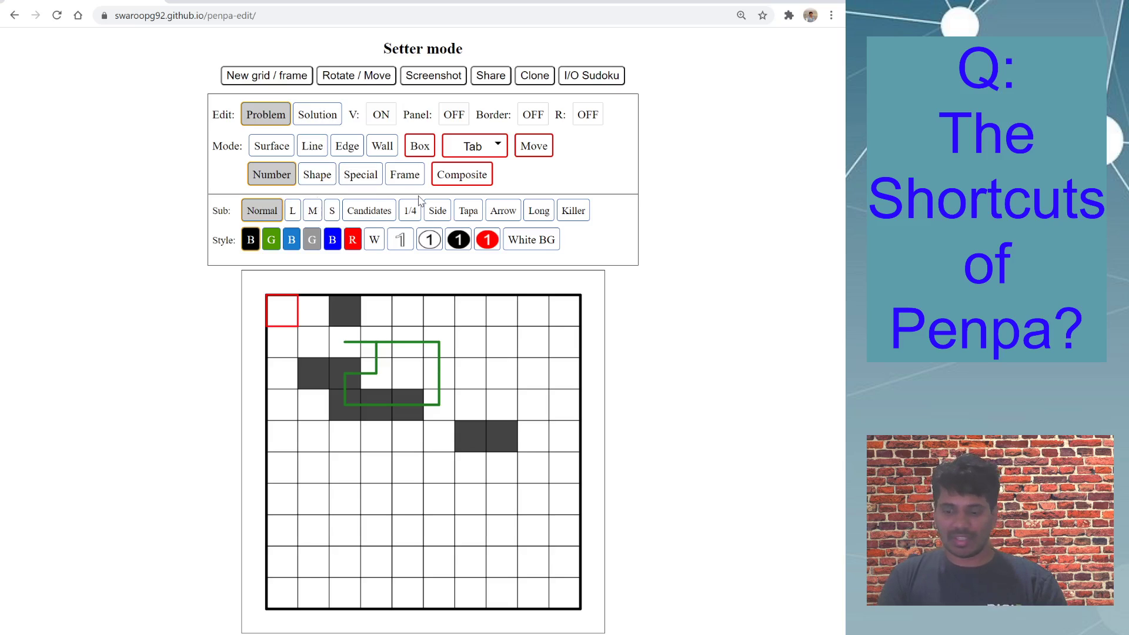
key("Tab")
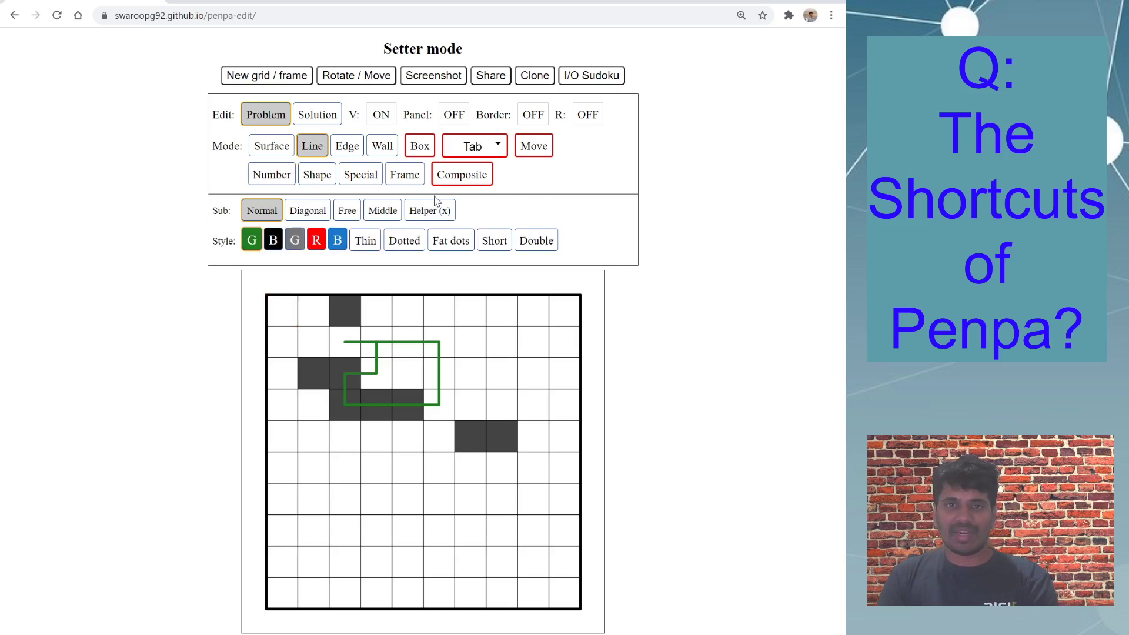
key("Tab")
left_click(299, 144)
key("Tab")
key("Tab")
key("Tab")
key("Tab")
key("Tab")
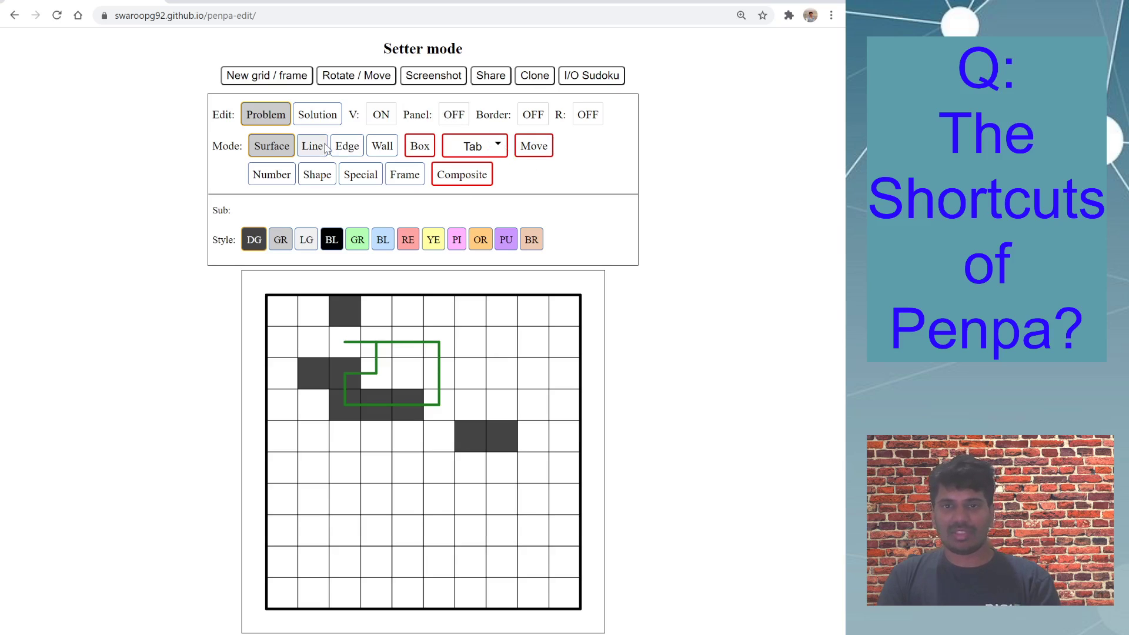
Review which modes are assigned to the Tab shortcut and close the list without changing it.
left_click(498, 152)
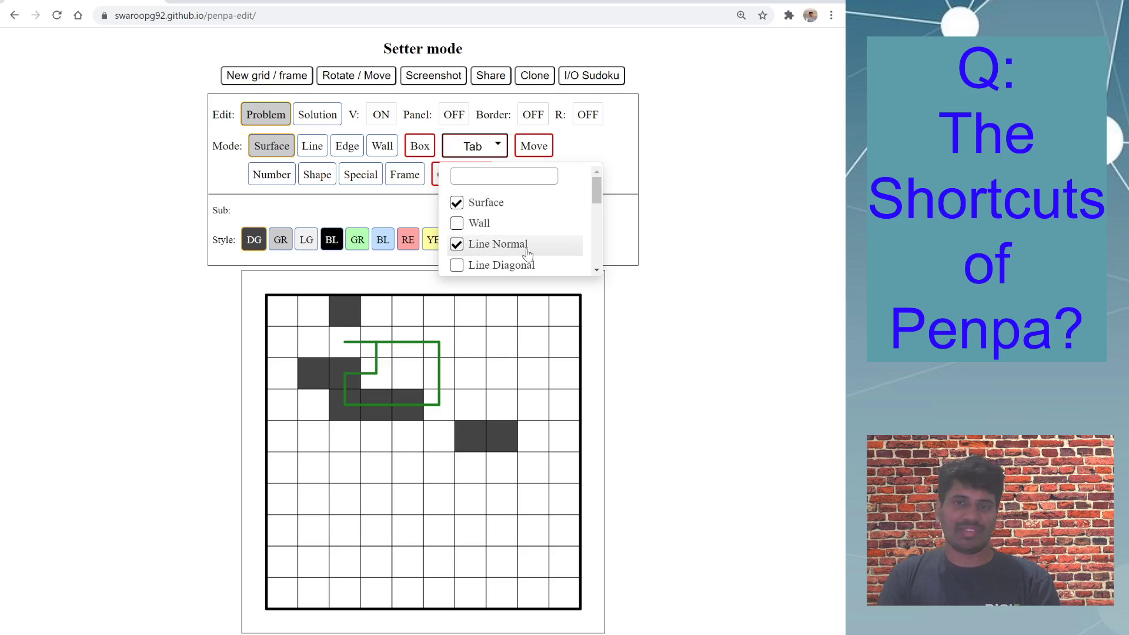
left_click(669, 187)
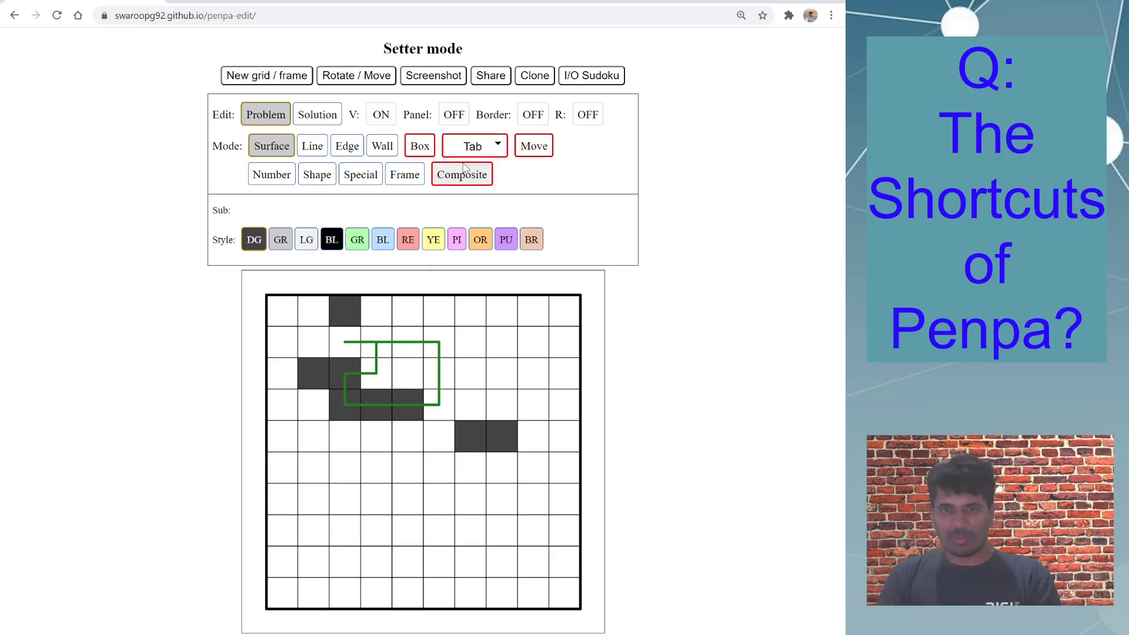
left_click(499, 147)
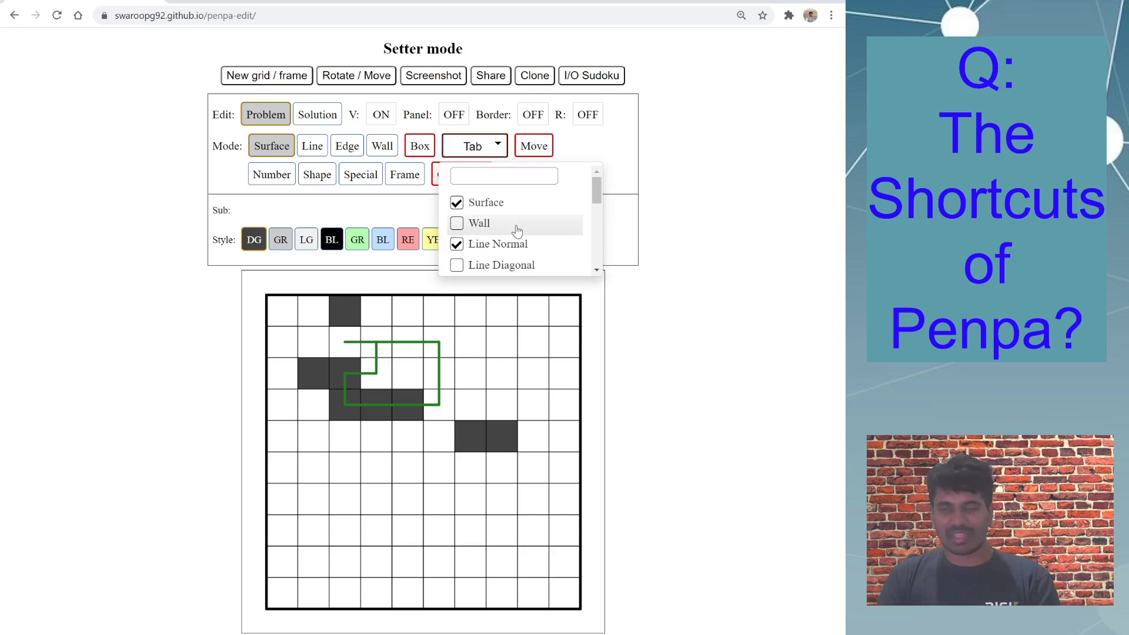
left_click(677, 151)
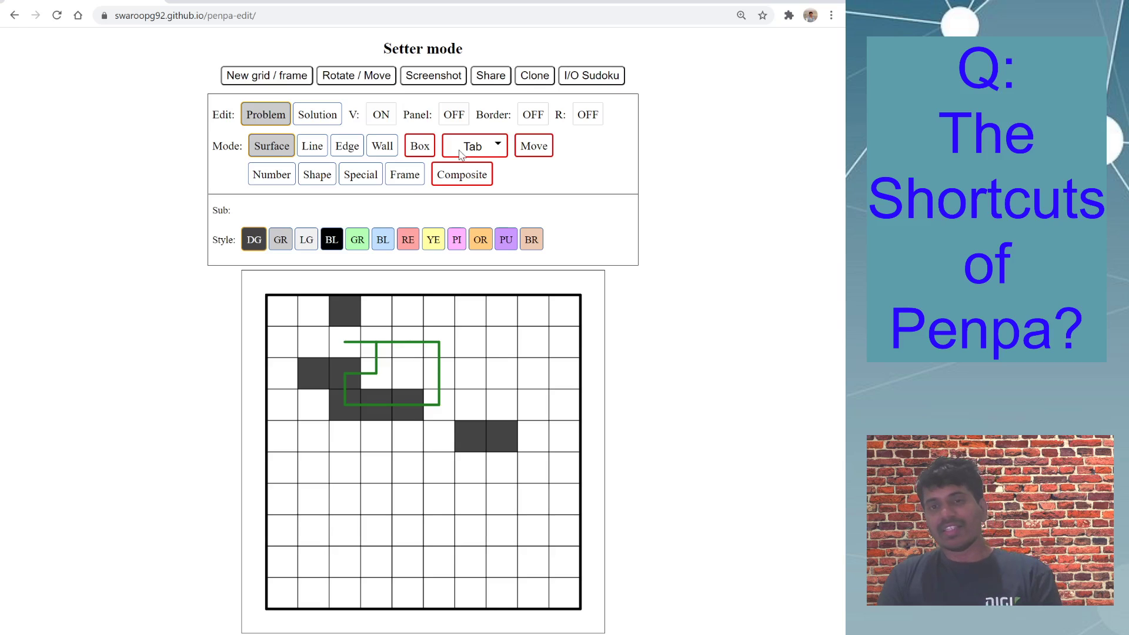
Enter 2345 in the cell at row 2, column 8 using Number mode with the M submode.
left_click(270, 181)
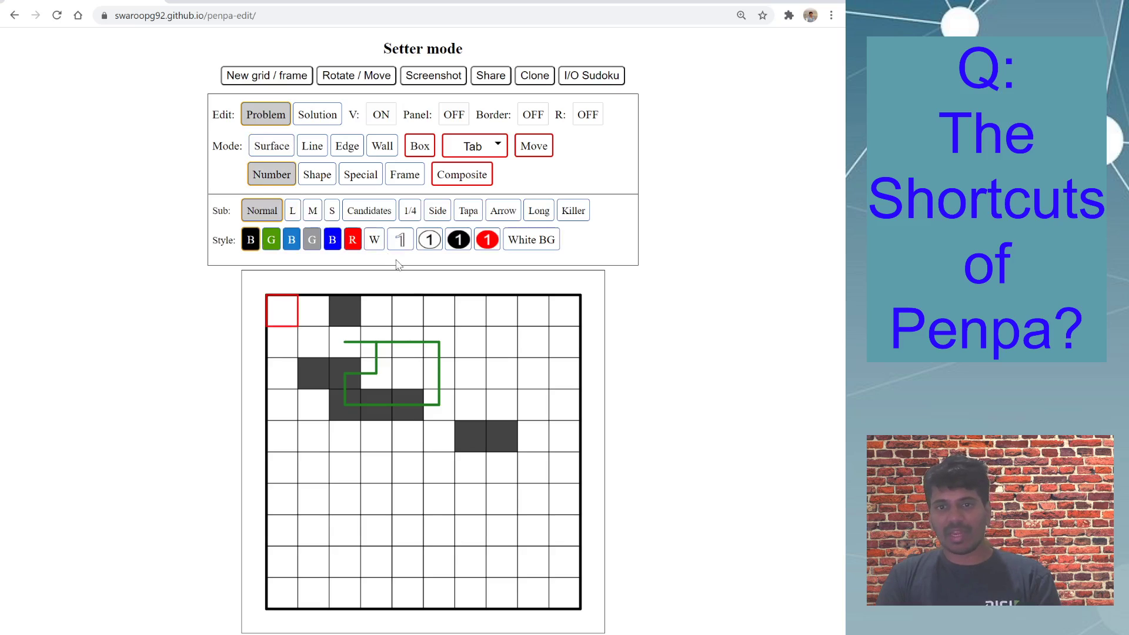
left_click(504, 343)
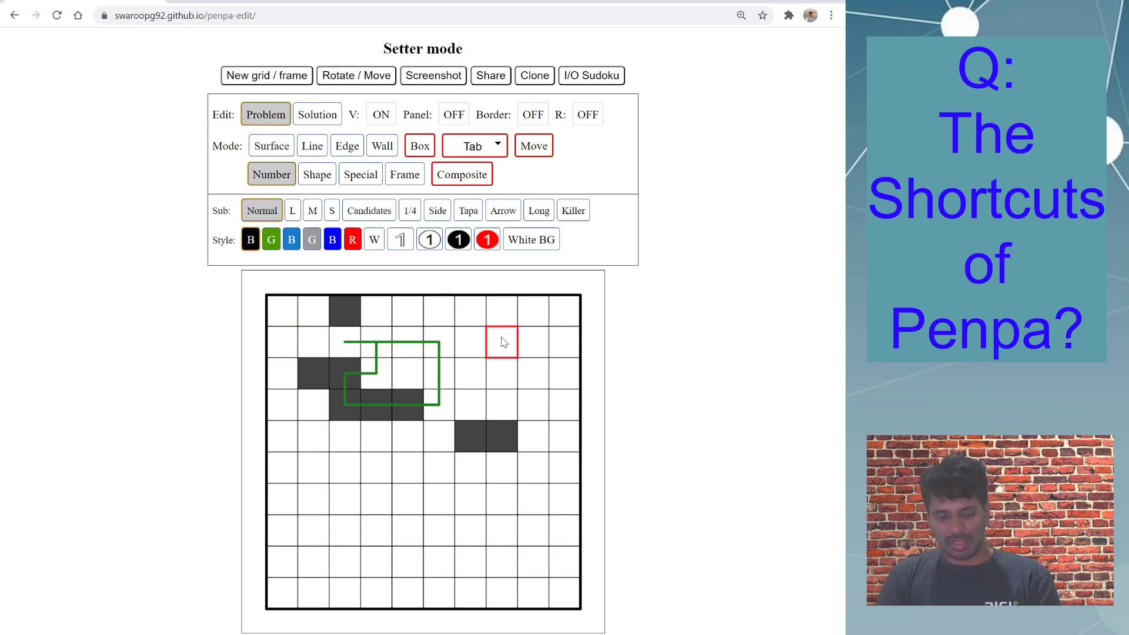
left_click(315, 213)
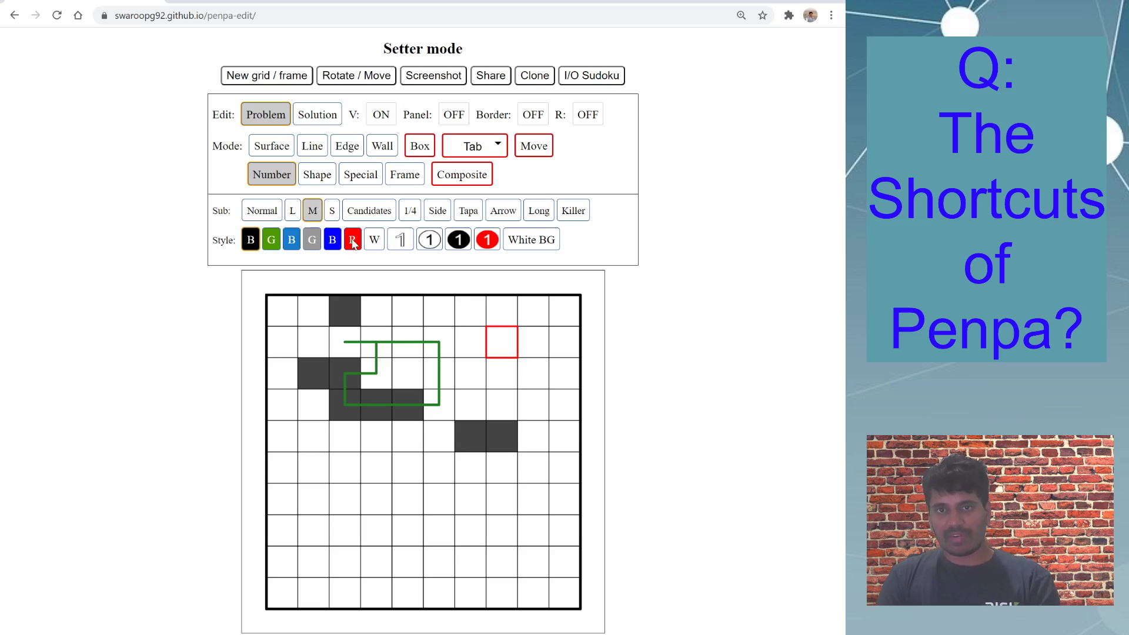
type("2345")
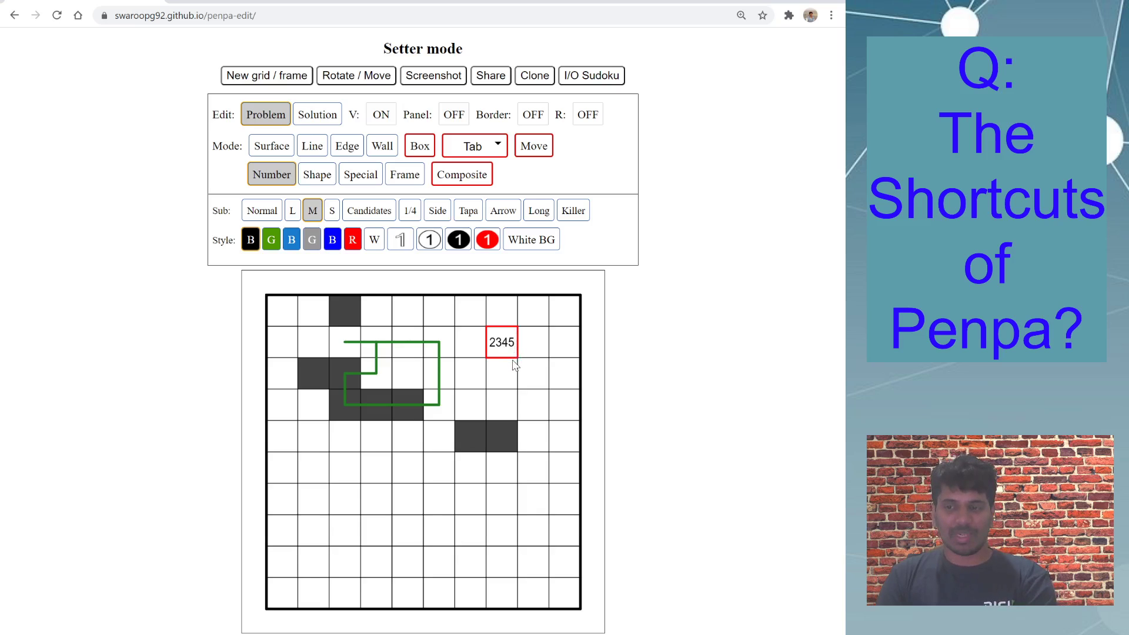
Remove the last two digits of the cell's entry and append 56.
key("BackSpace")
key("BackSpace")
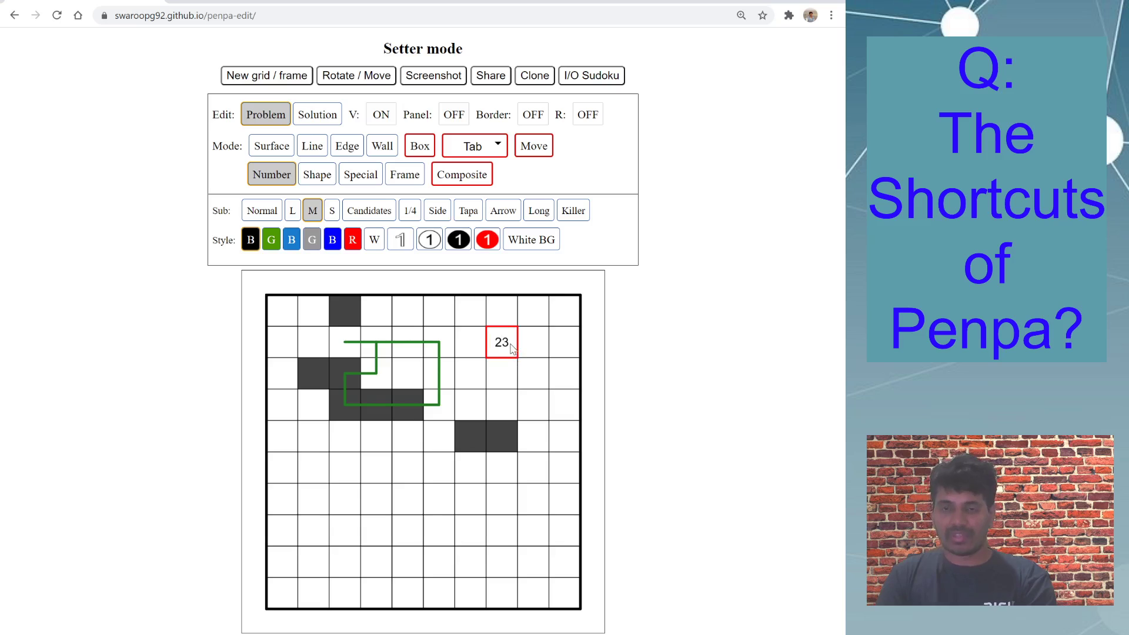
type("56")
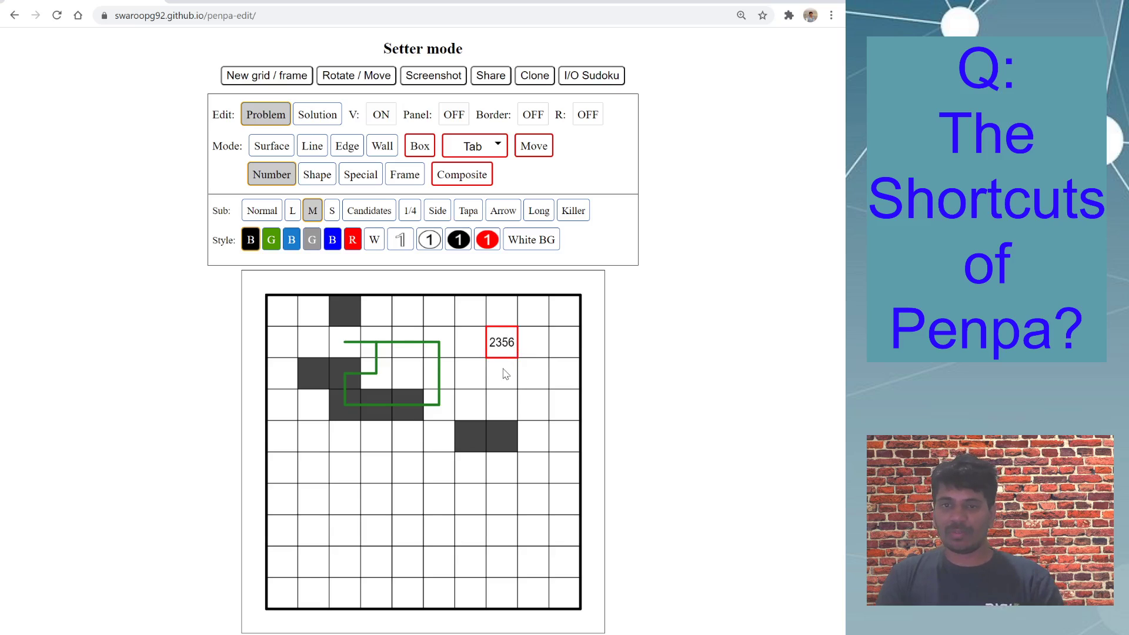
Clear the whole cell entry, enter 123, and replace it with the letters sw.
key("Delete")
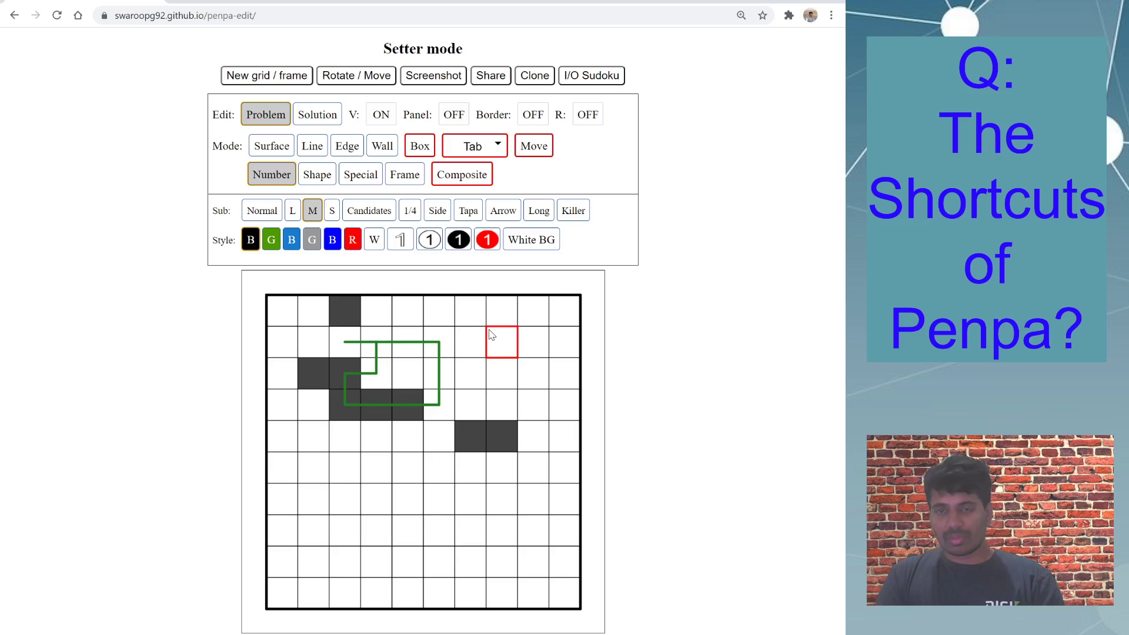
type("123")
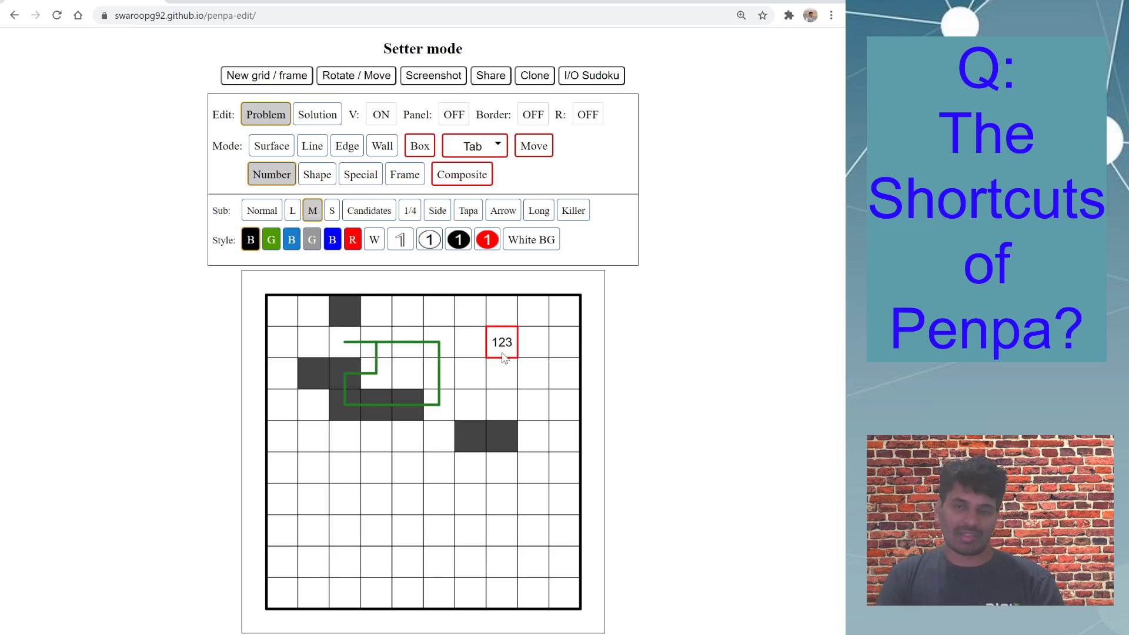
key("BackSpace")
type("sw")
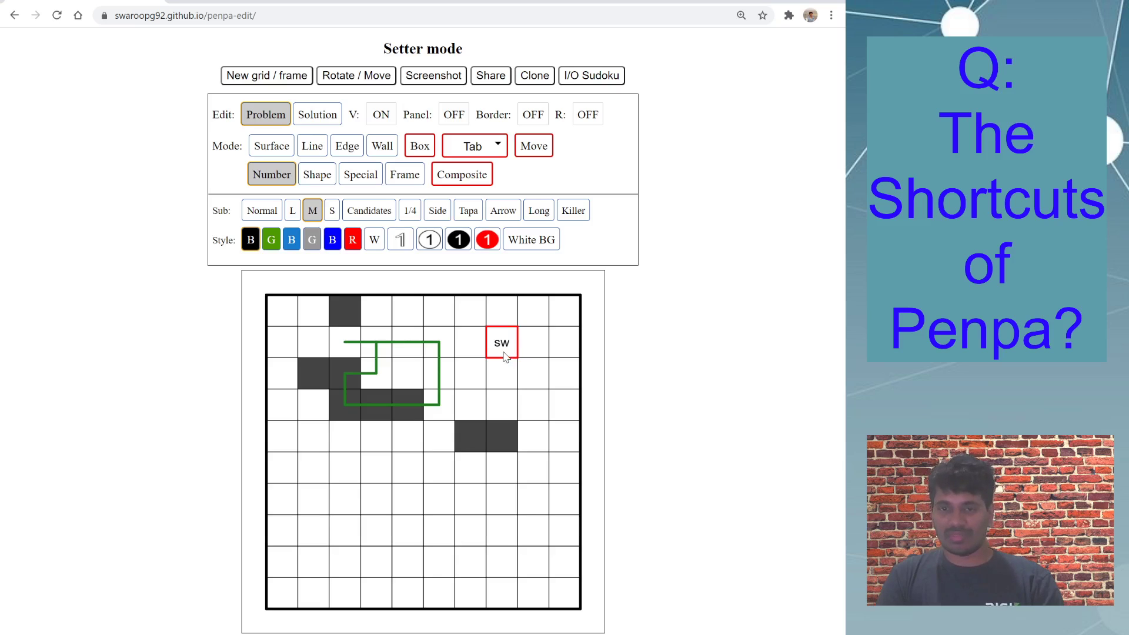
Move the selection to neighbouring cells and back to row 2, column 8, clear its text and enter sw again.
left_click(496, 375)
left_click(523, 348)
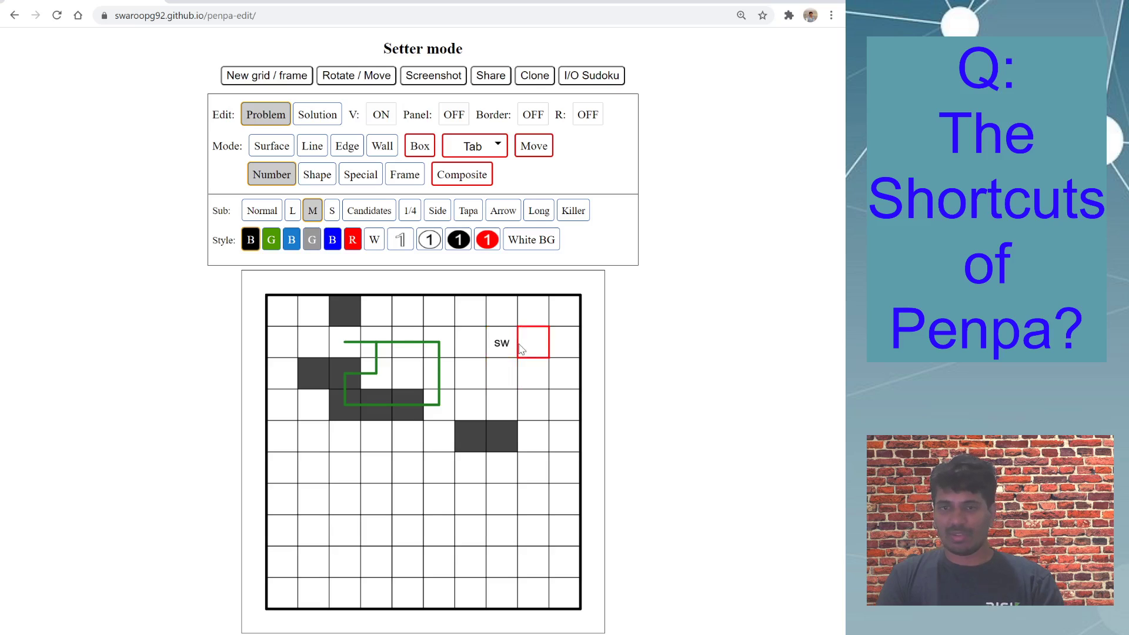
left_click(505, 350)
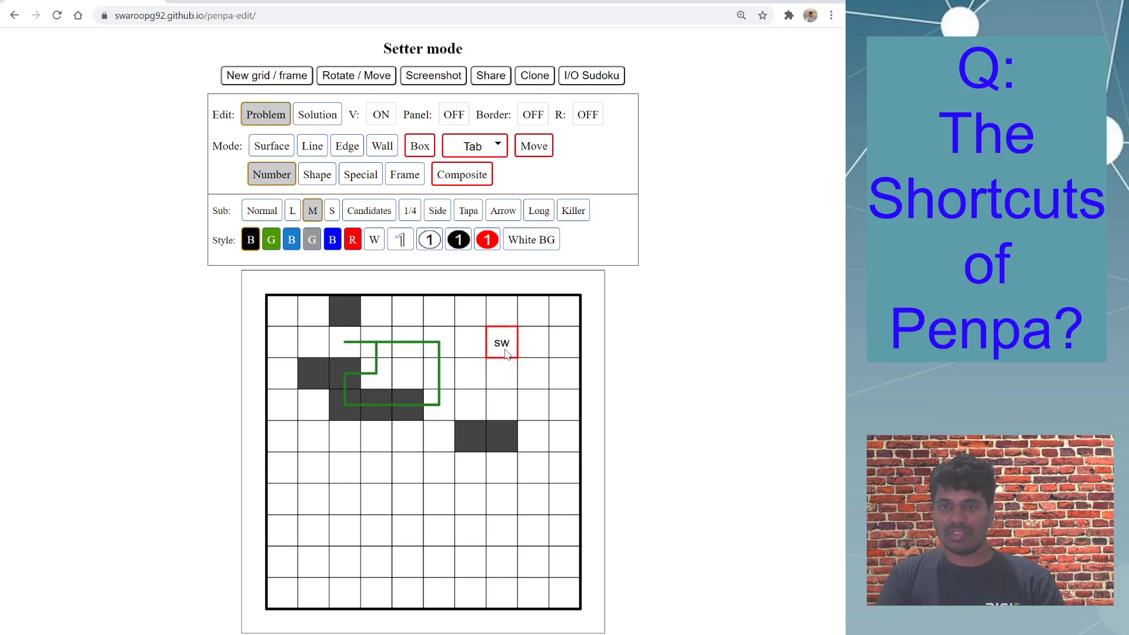
key("BackSpace")
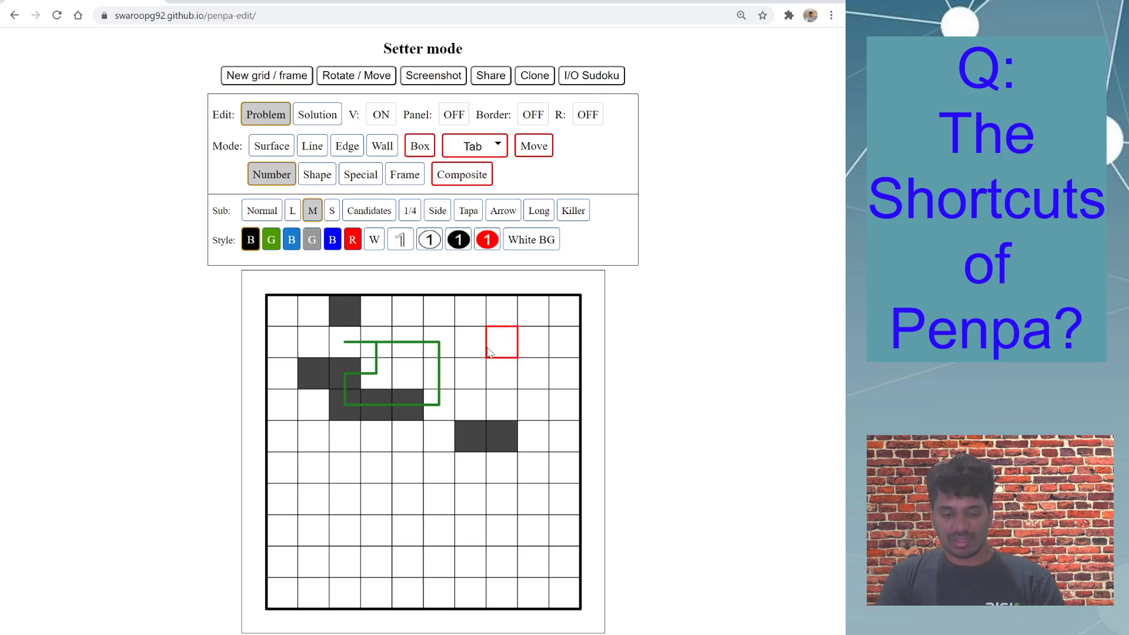
type("sw")
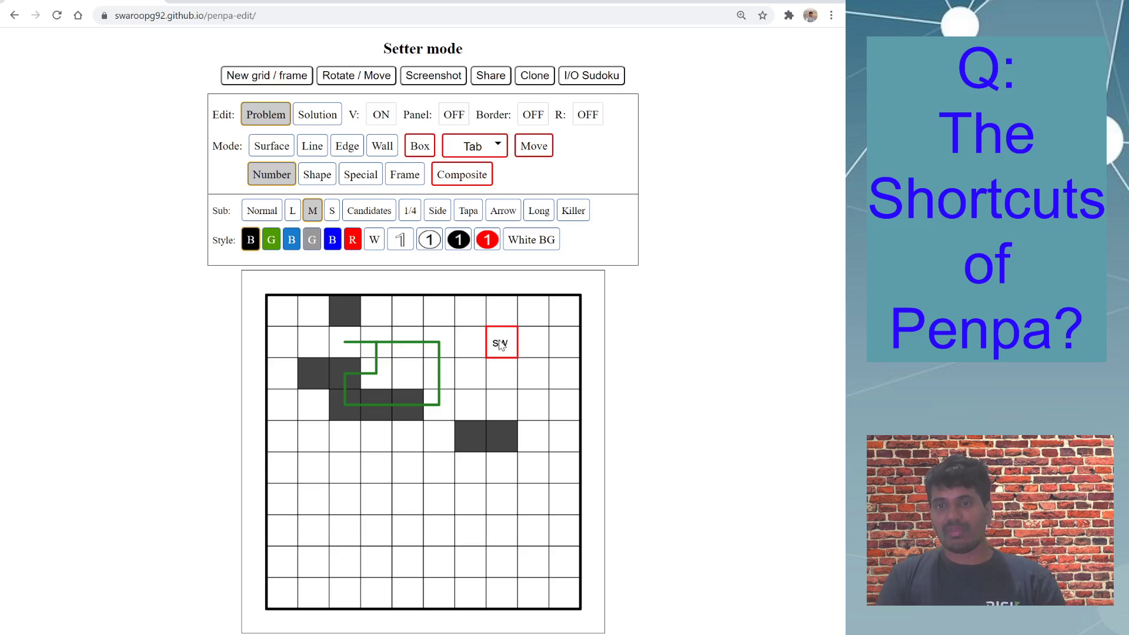
Append a space and ar to the sw entry in row 2, column 8, and clear the whole entry.
type(" ar")
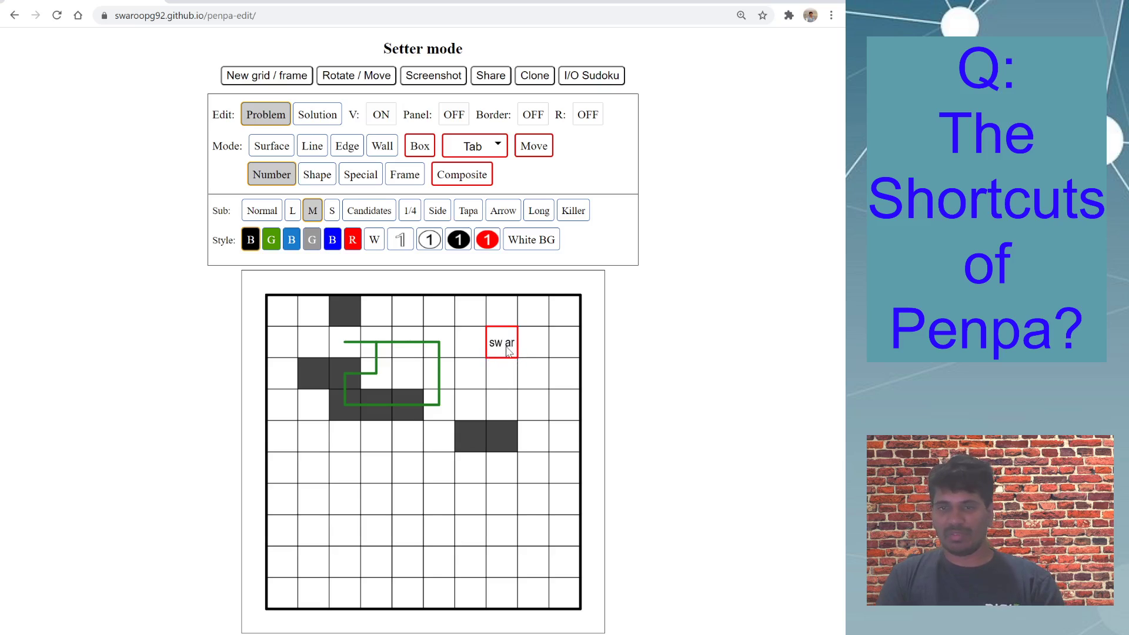
key("Delete")
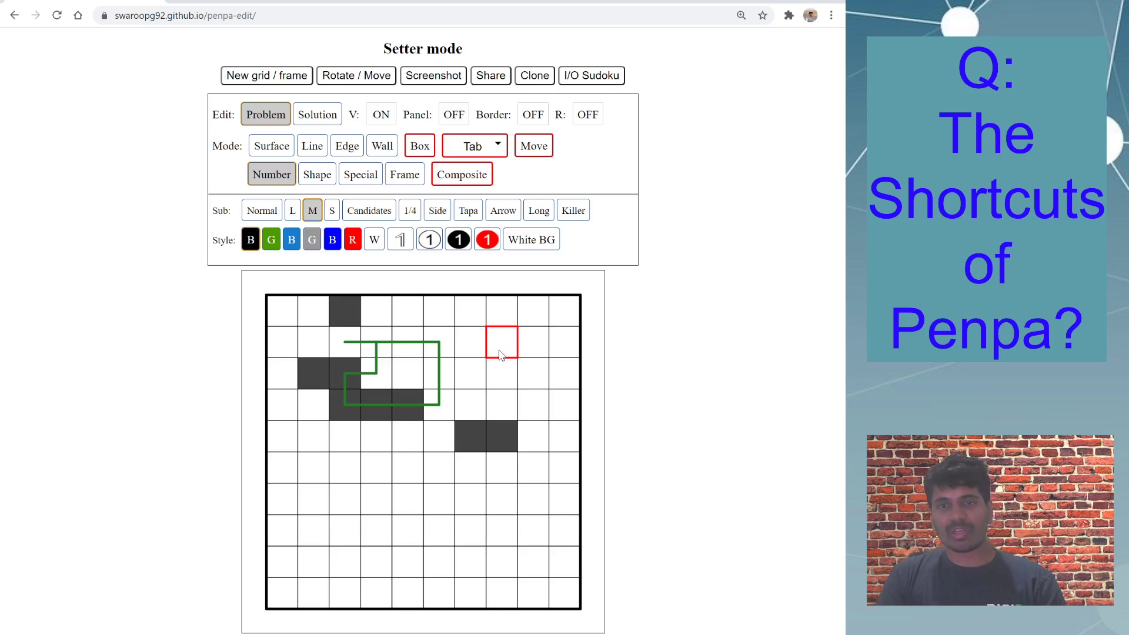
Place a large (L) square shape in row 2, column 8 and switch it to the white variant.
left_click(316, 176)
mouse_move(264, 212)
mouse_move(294, 255)
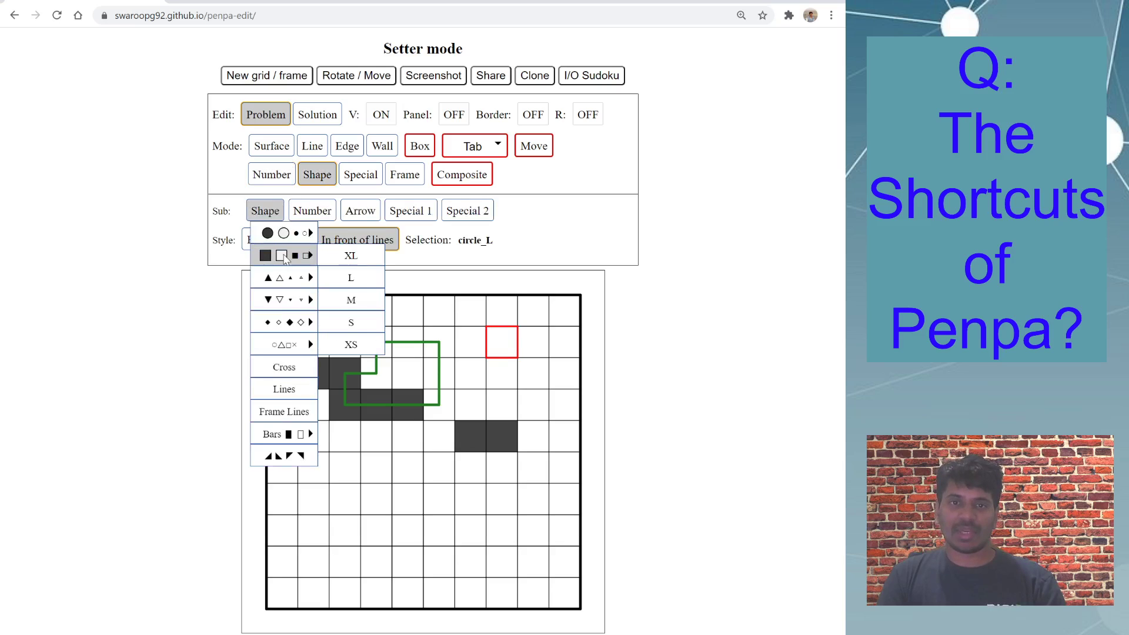
left_click(367, 282)
left_click(497, 335)
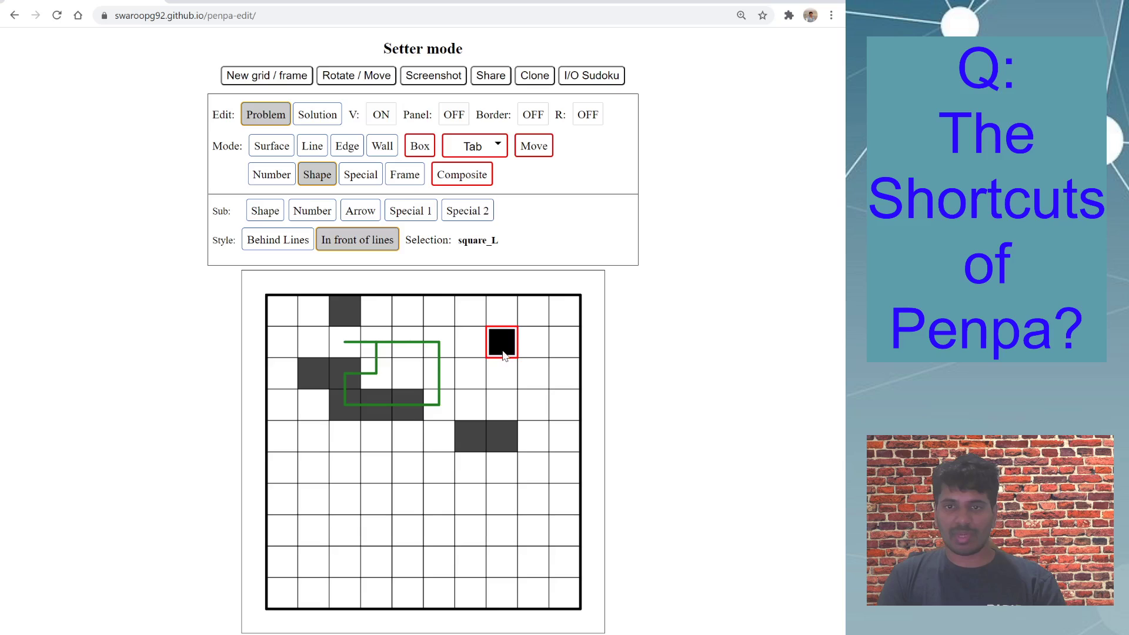
left_click(505, 353)
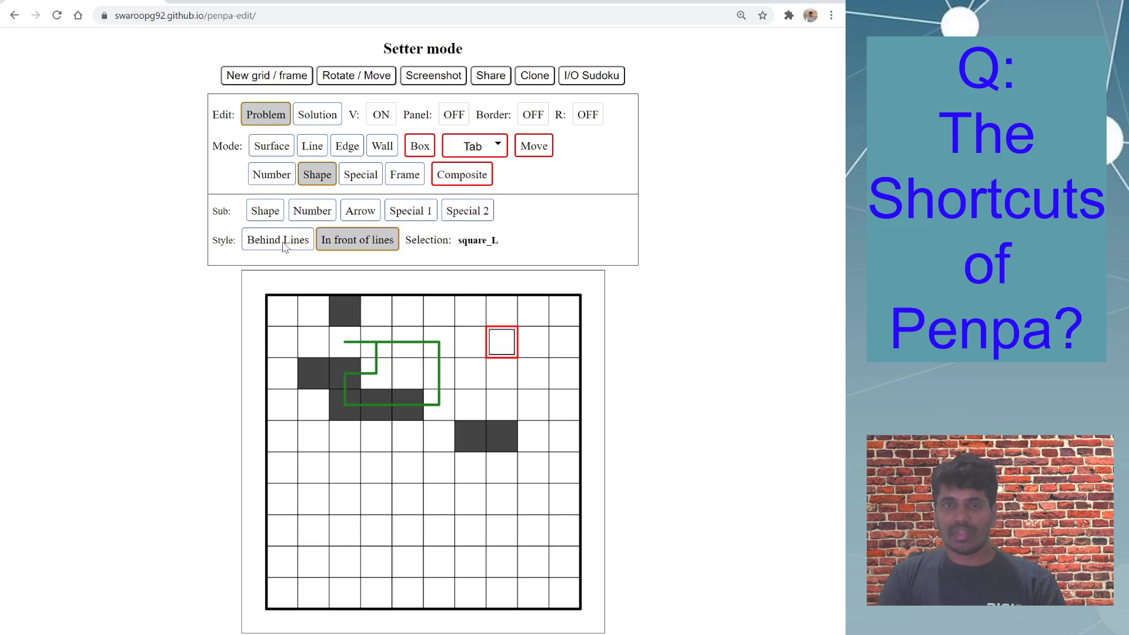
Enter 23 over the square using Number mode with the Normal submode, remove and retype the last digit, and delete the whole number.
left_click(271, 177)
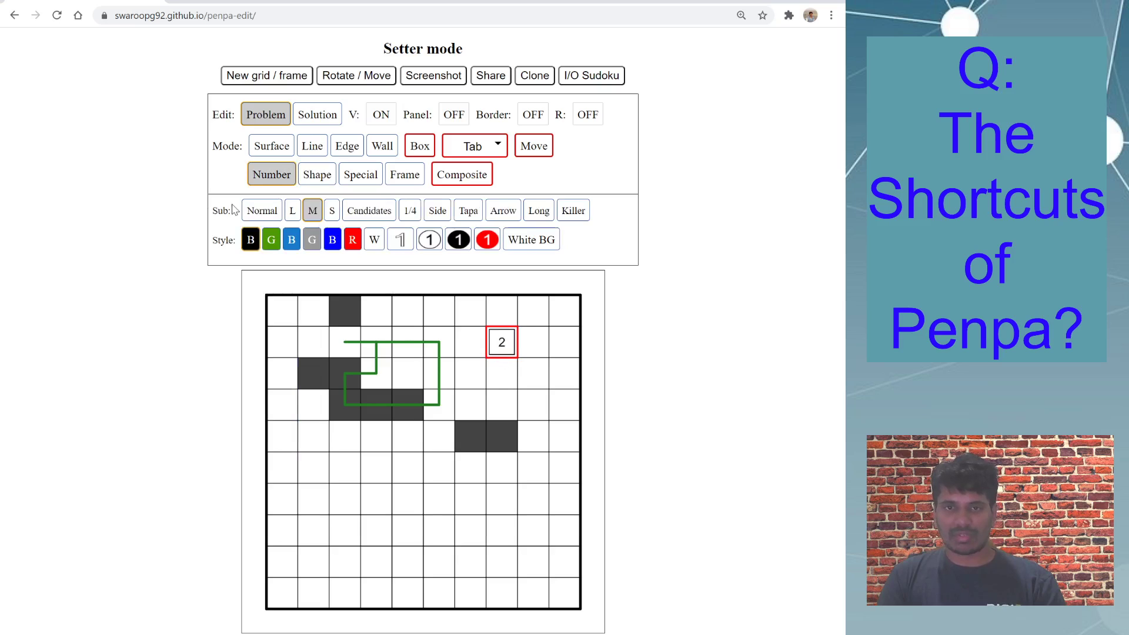
left_click(262, 210)
key("BackSpace")
type("23")
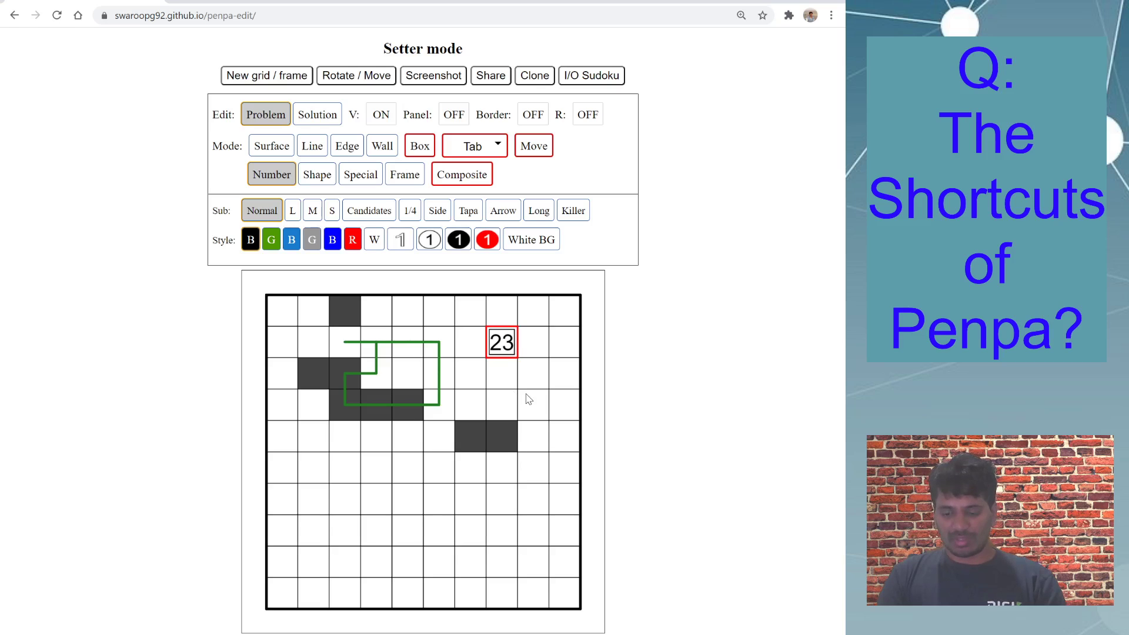
key("BackSpace")
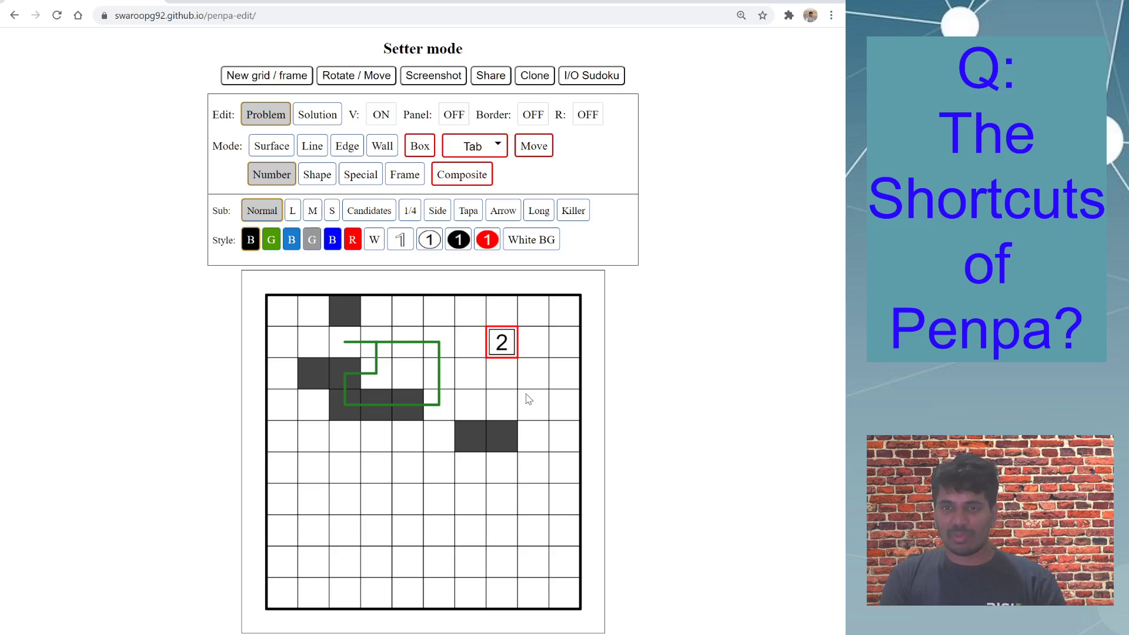
type("3")
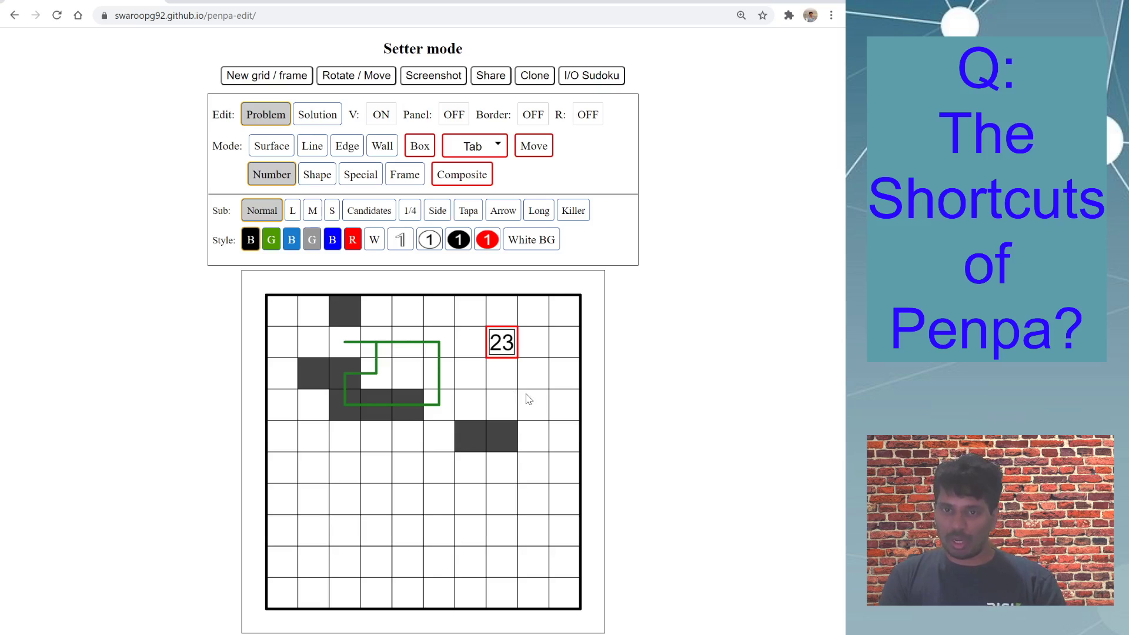
key("Delete")
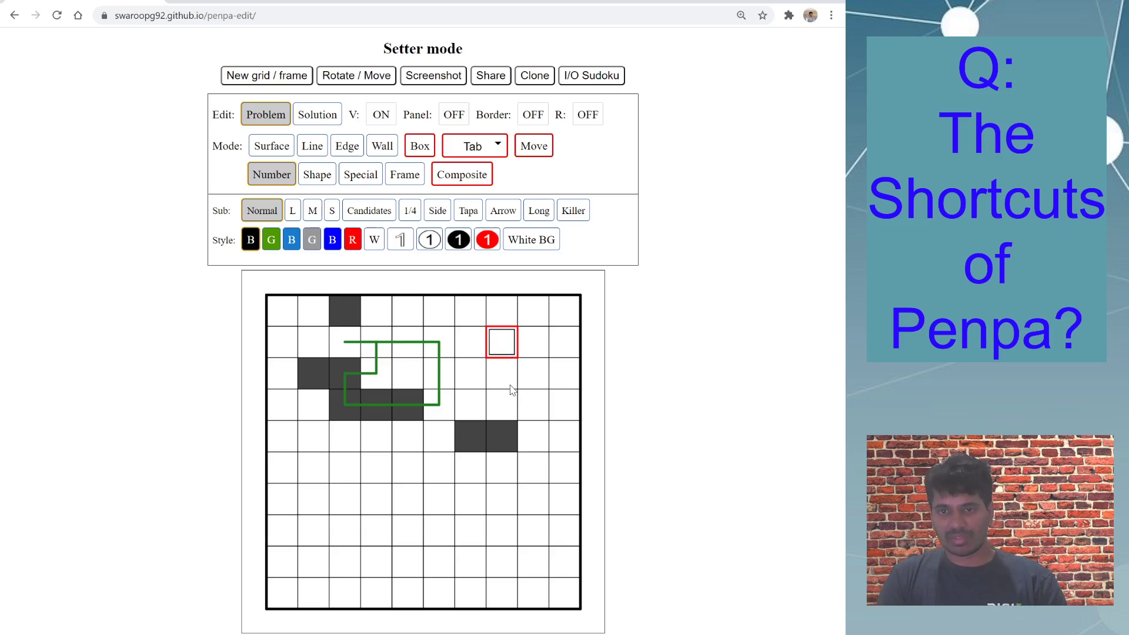
Remove and restore the square in row 2, column 8, and enter 23 over it.
left_click(514, 376)
left_click(506, 352)
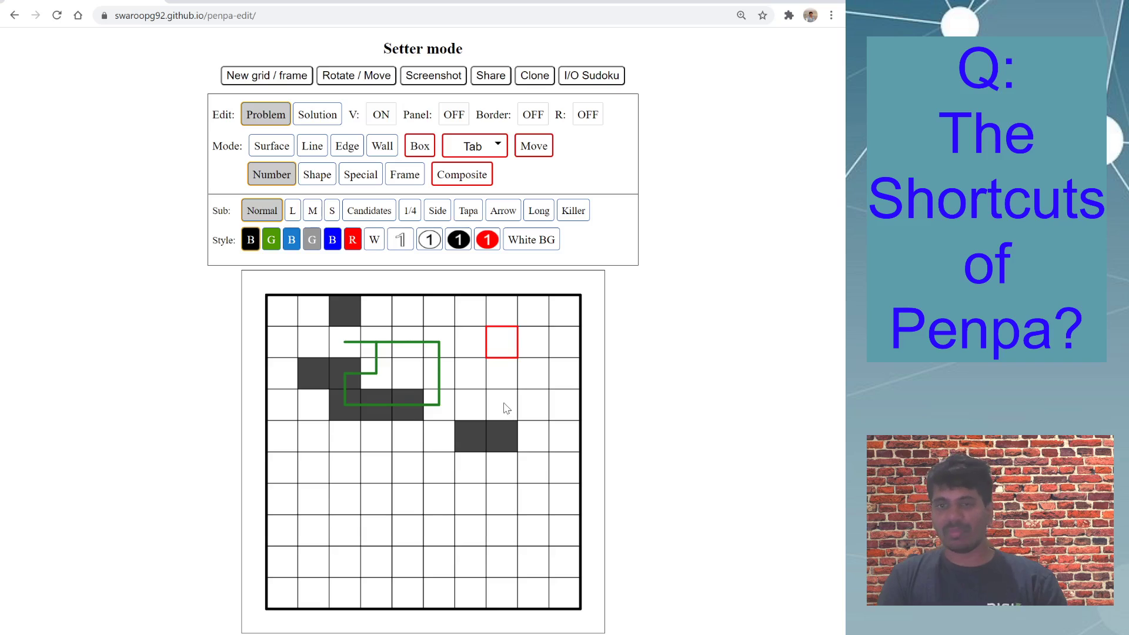
key("Return")
type("2")
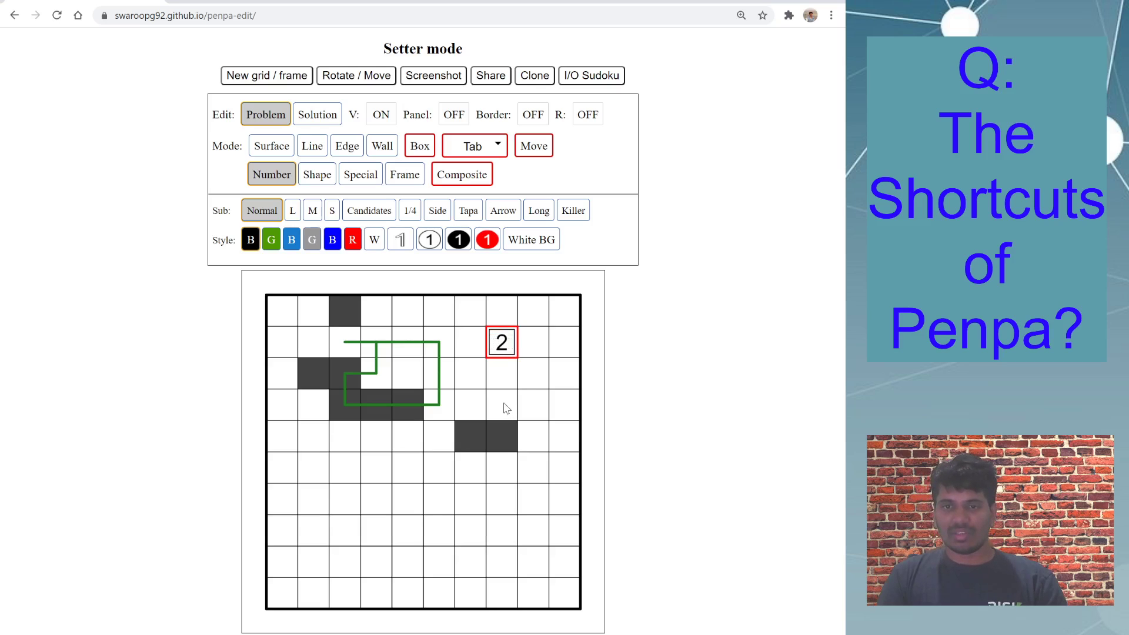
type("3")
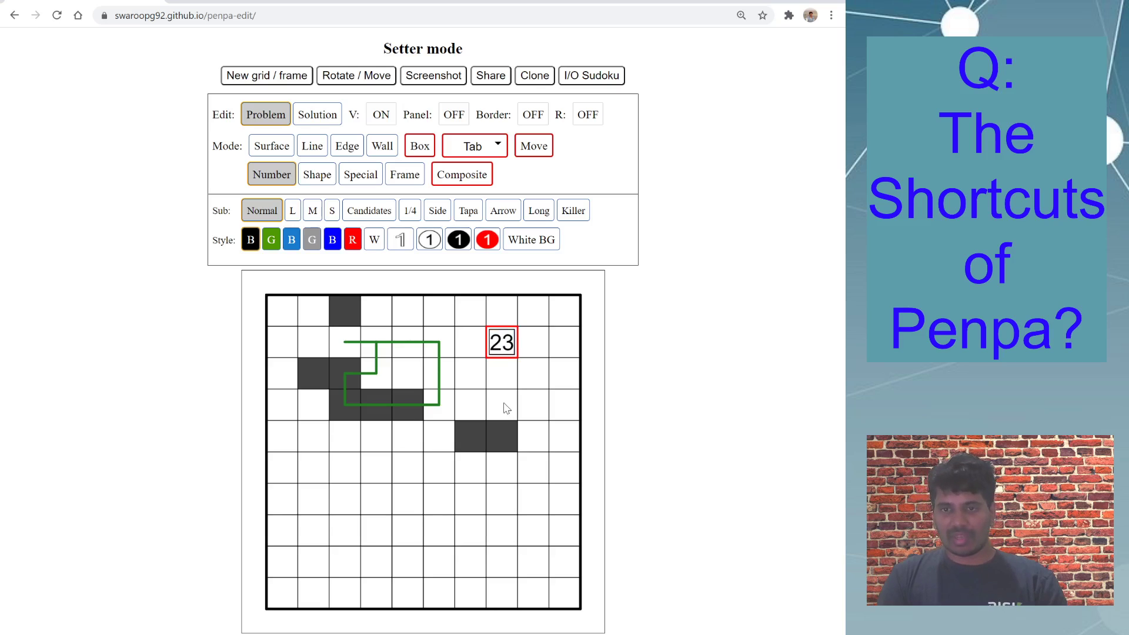
Clear both the number and the square from row 2, column 8, and select the cell at row 4, column 9.
left_click(506, 408)
key("Up")
key("Up")
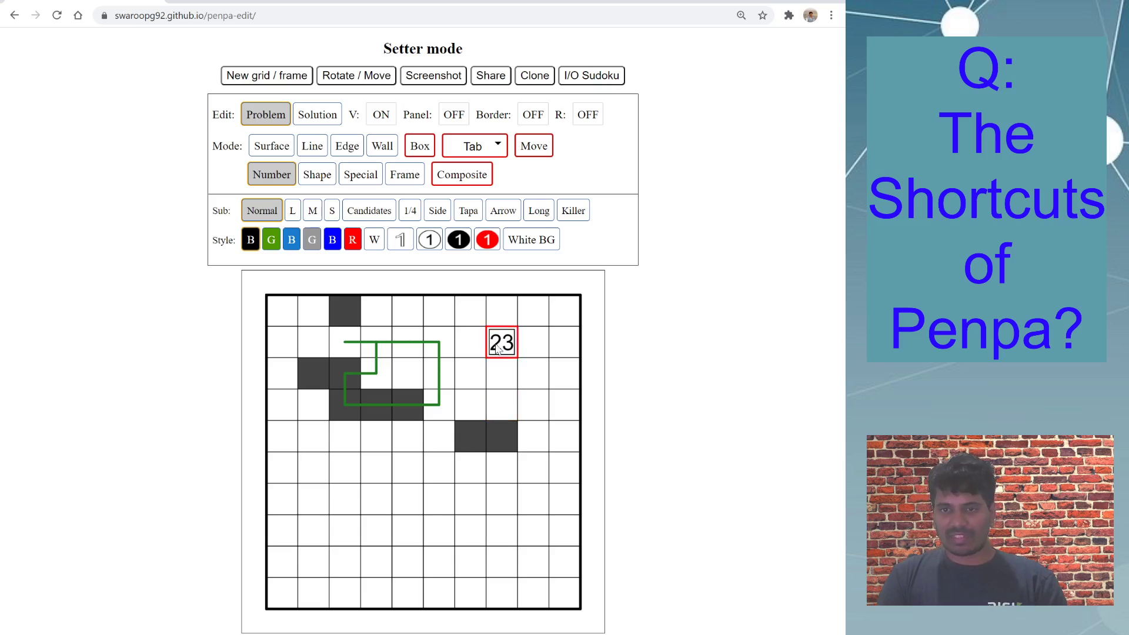
key("BackSpace")
left_click(524, 408)
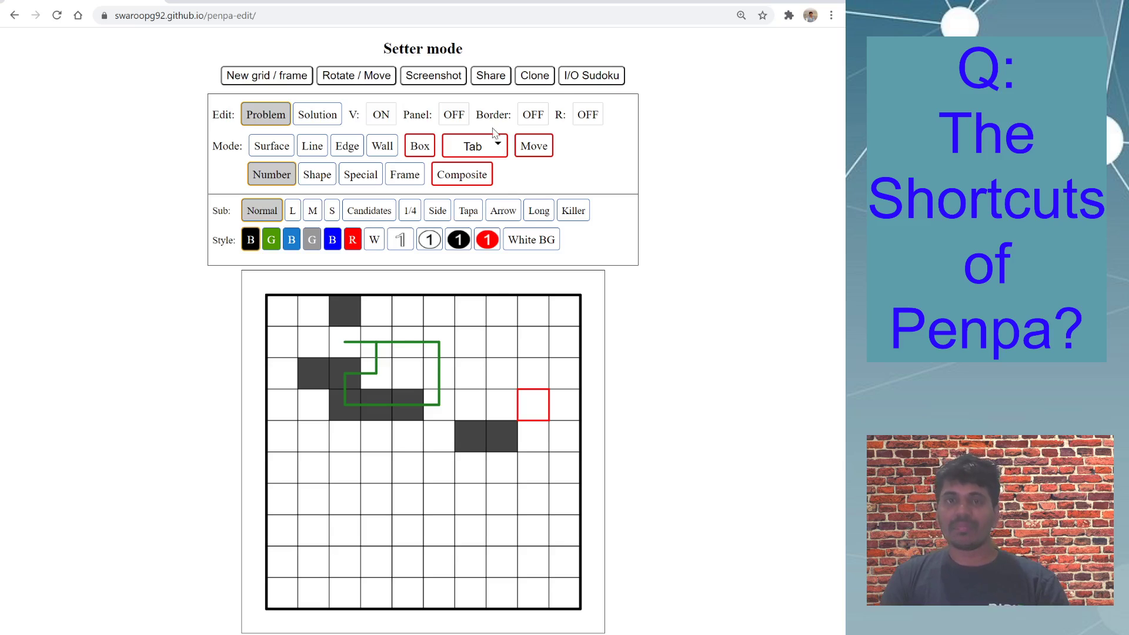
Toggle the input panel setting on and off, and reload the penpa-edit page to start with an empty grid.
left_click(450, 116)
left_click(450, 116)
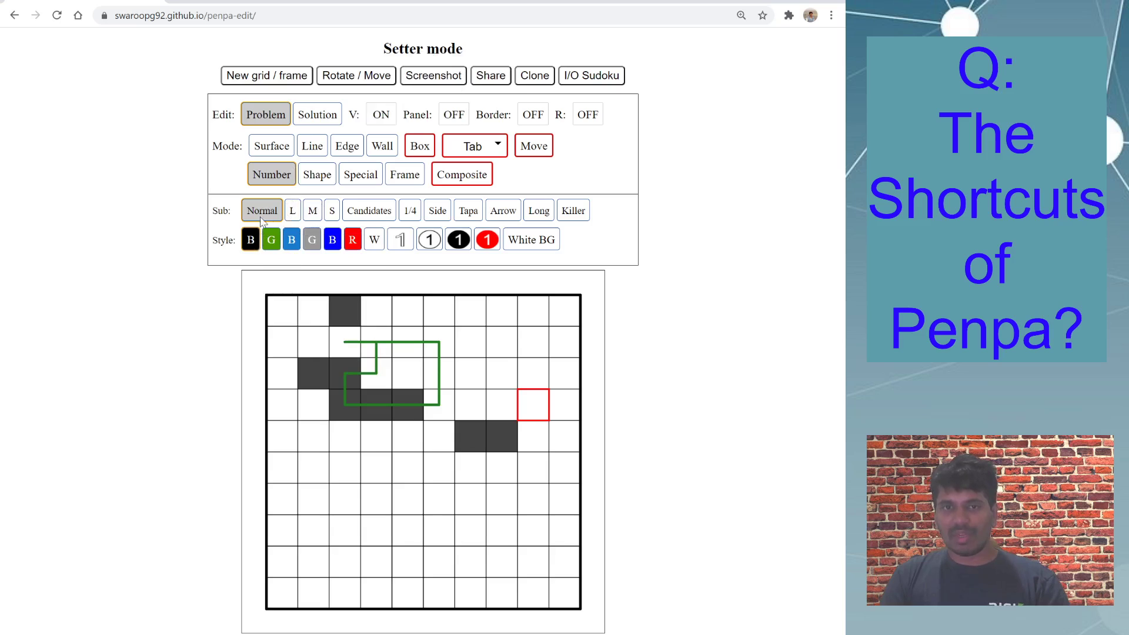
left_click(342, 15)
key("Return")
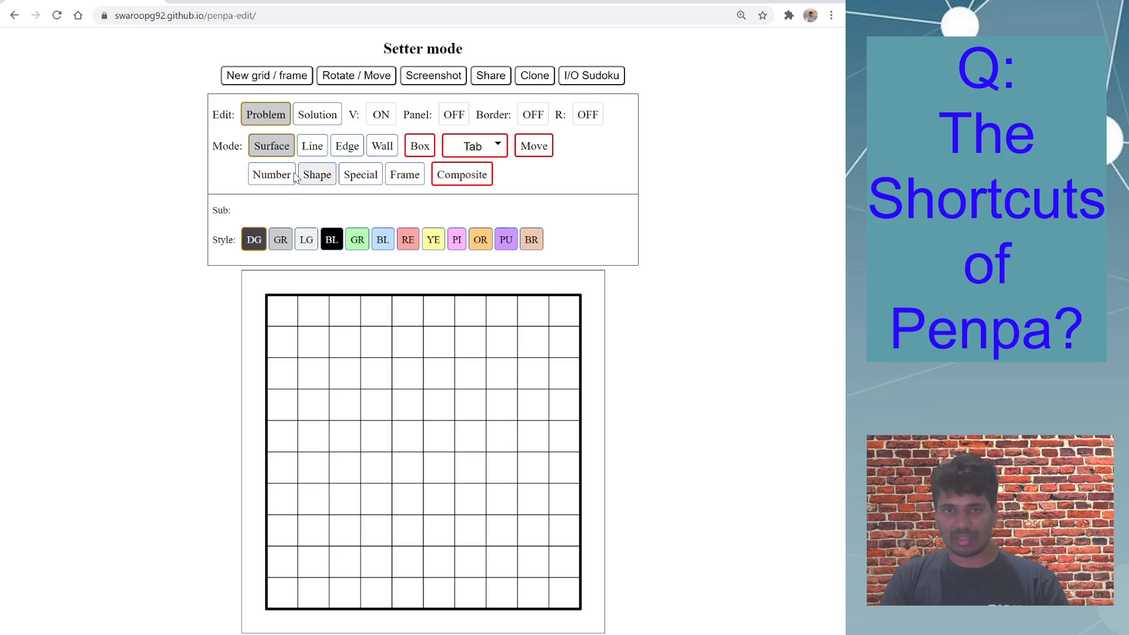
Turn on the input panel in Number mode and move the floating panel off the grid.
left_click(447, 117)
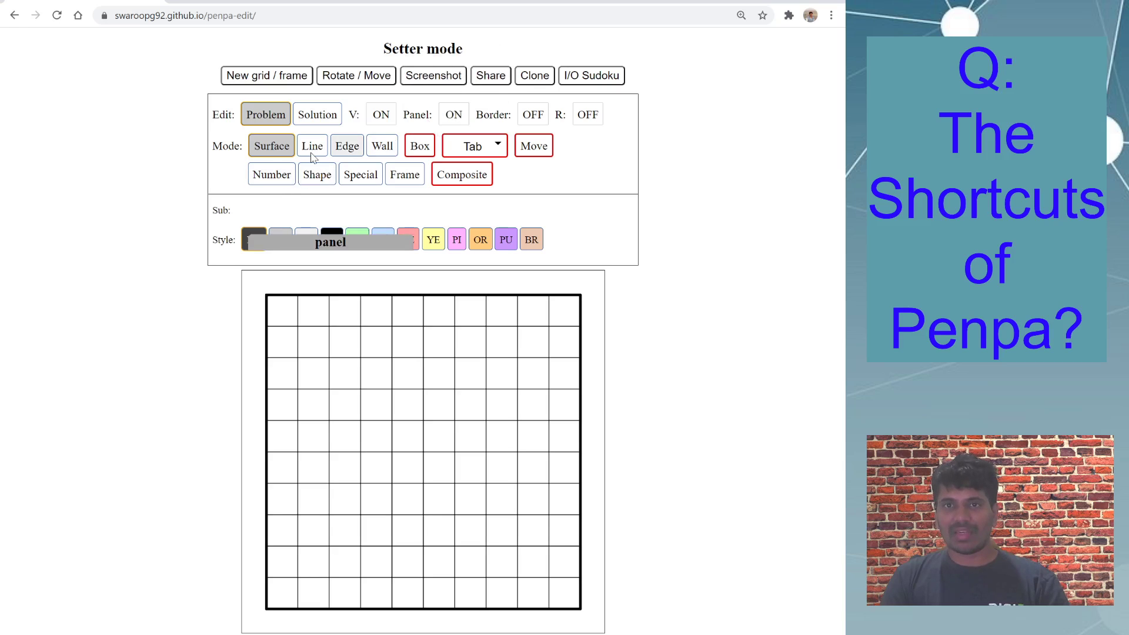
left_click(271, 174)
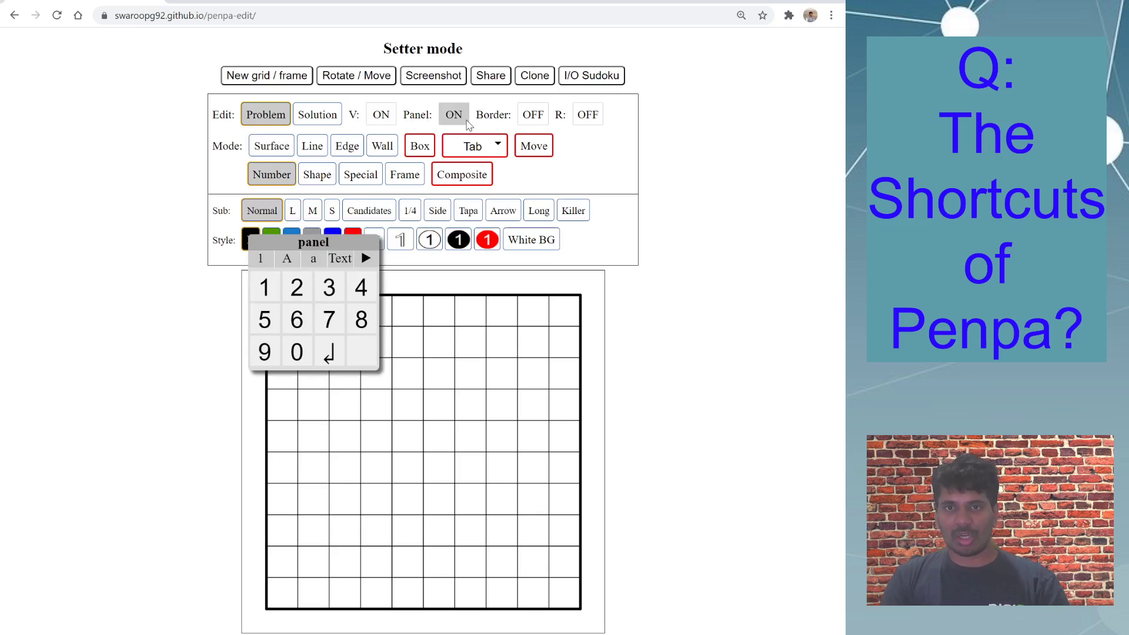
left_click_drag(328, 243, 164, 266)
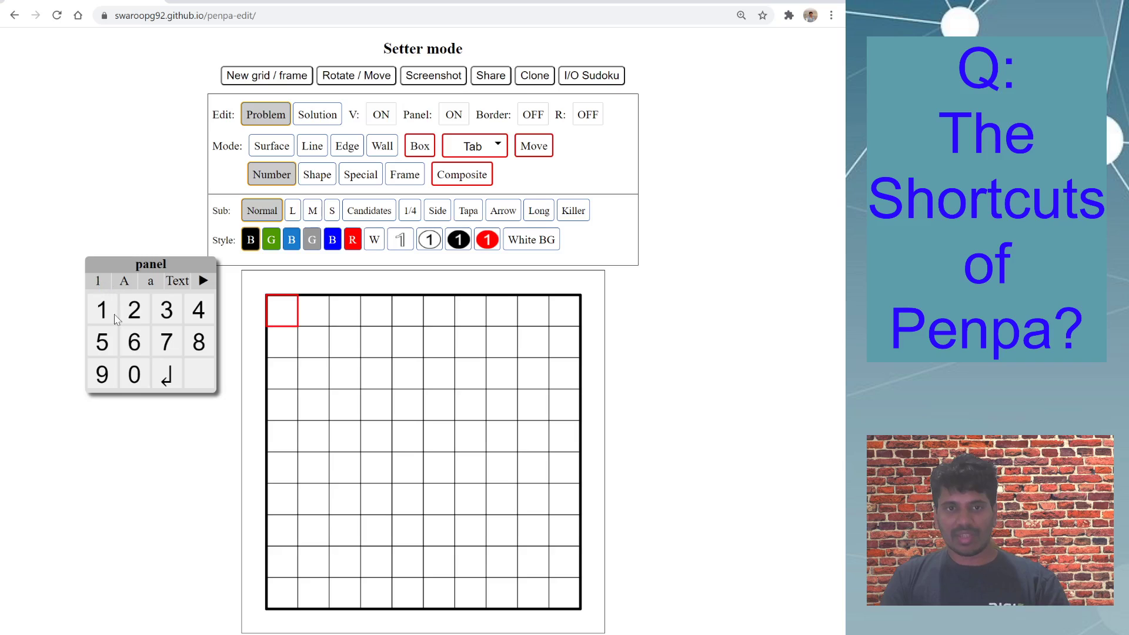
Switch the input panel to lowercase letters and shift it so it does not cover the grid.
left_click(124, 284)
left_click(184, 284)
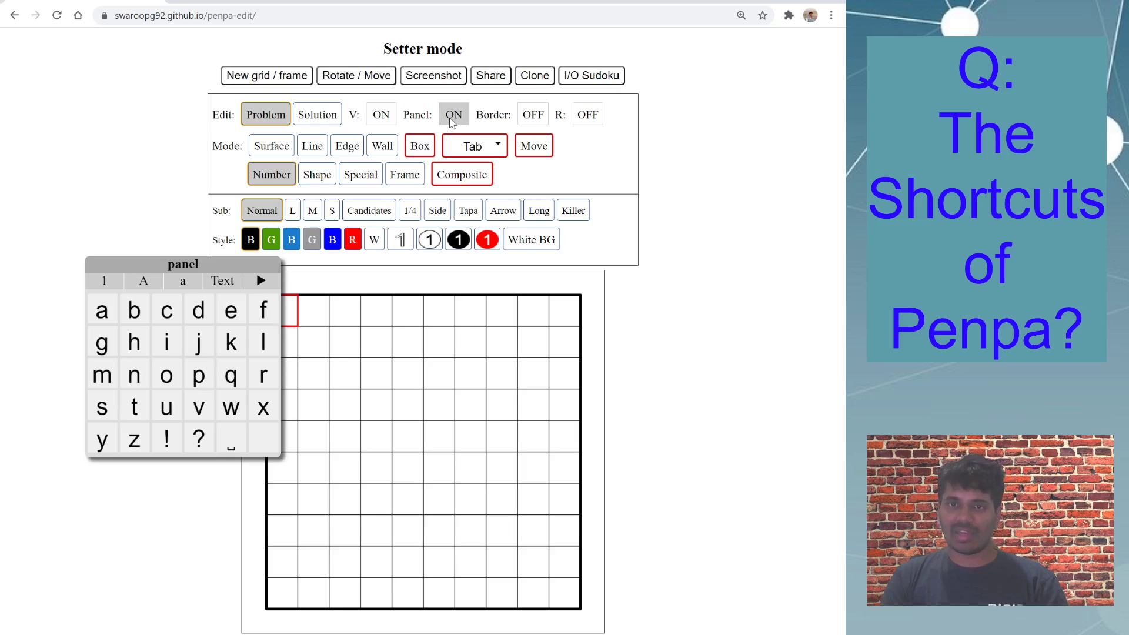
left_click_drag(192, 263, 143, 269)
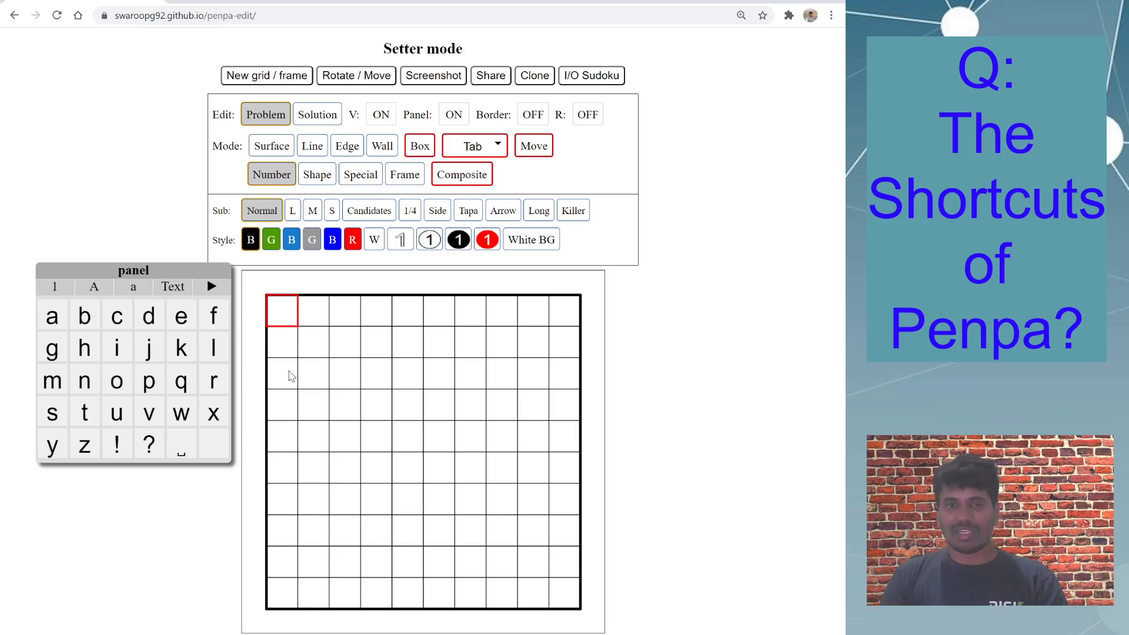
Enter the letter c from the panel in row 3, column 2 and in row 3, column 5.
left_click(317, 384)
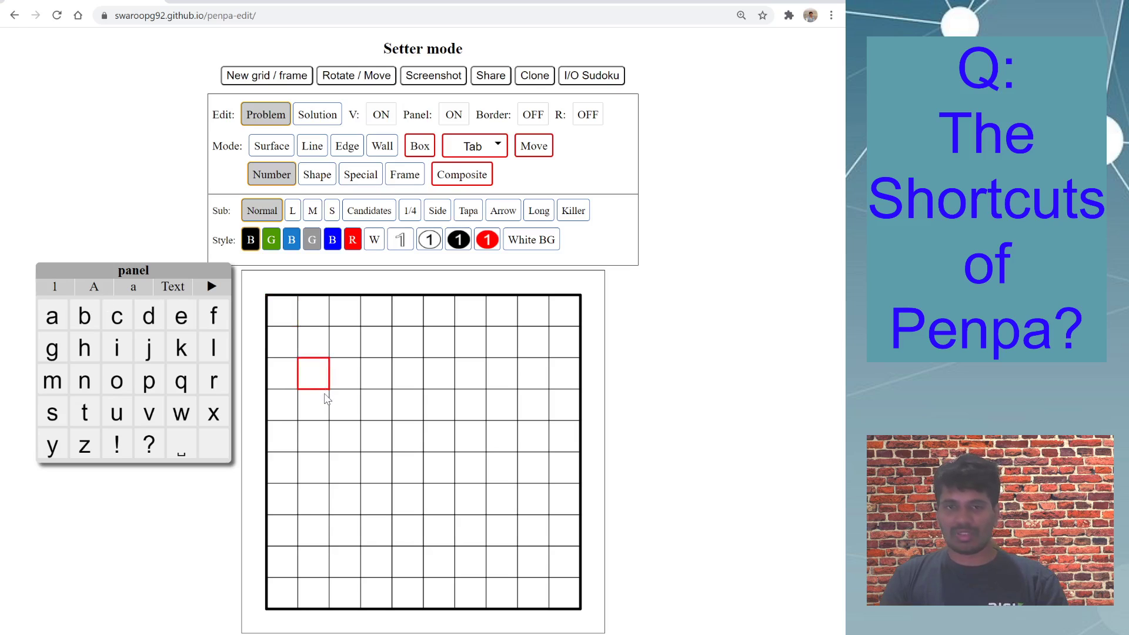
left_click(212, 288)
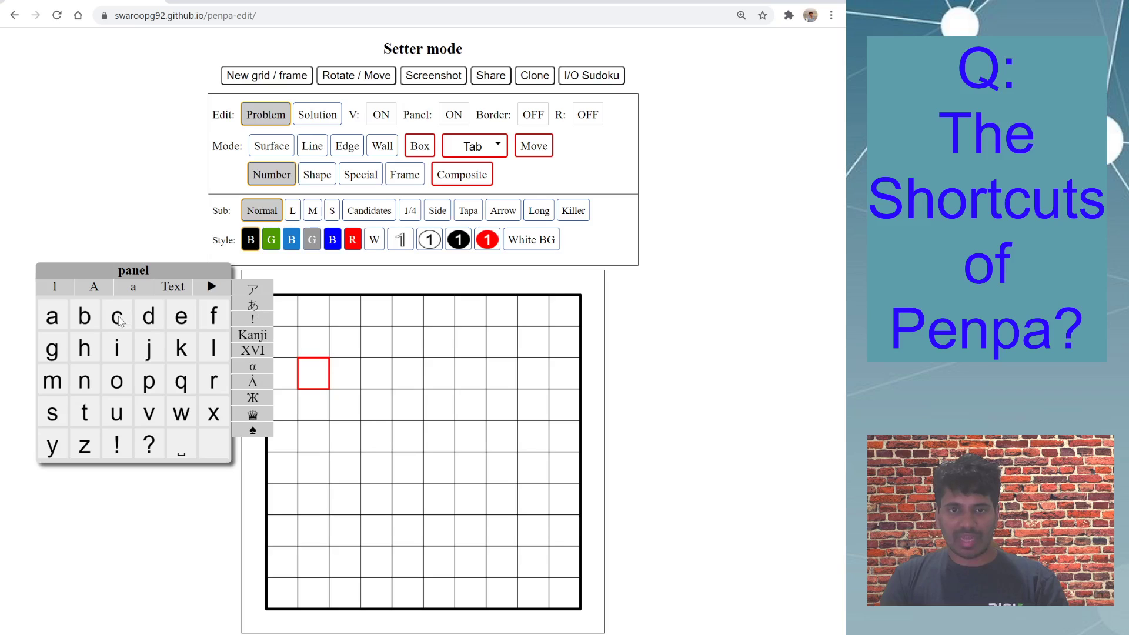
left_click(118, 318)
left_click(355, 384)
left_click(398, 383)
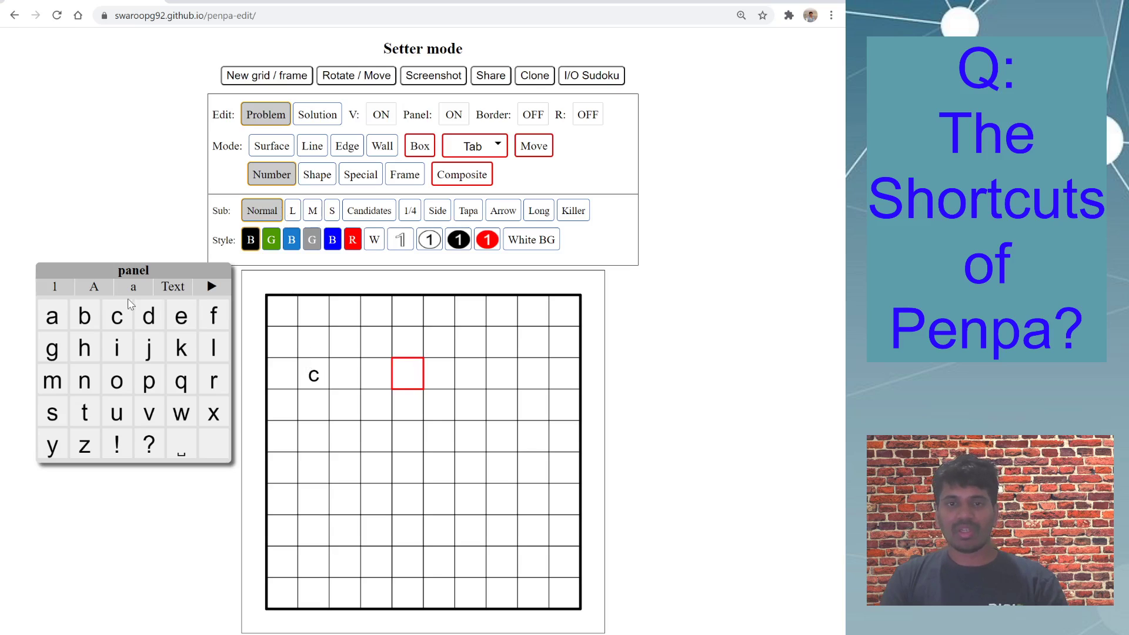
left_click(118, 318)
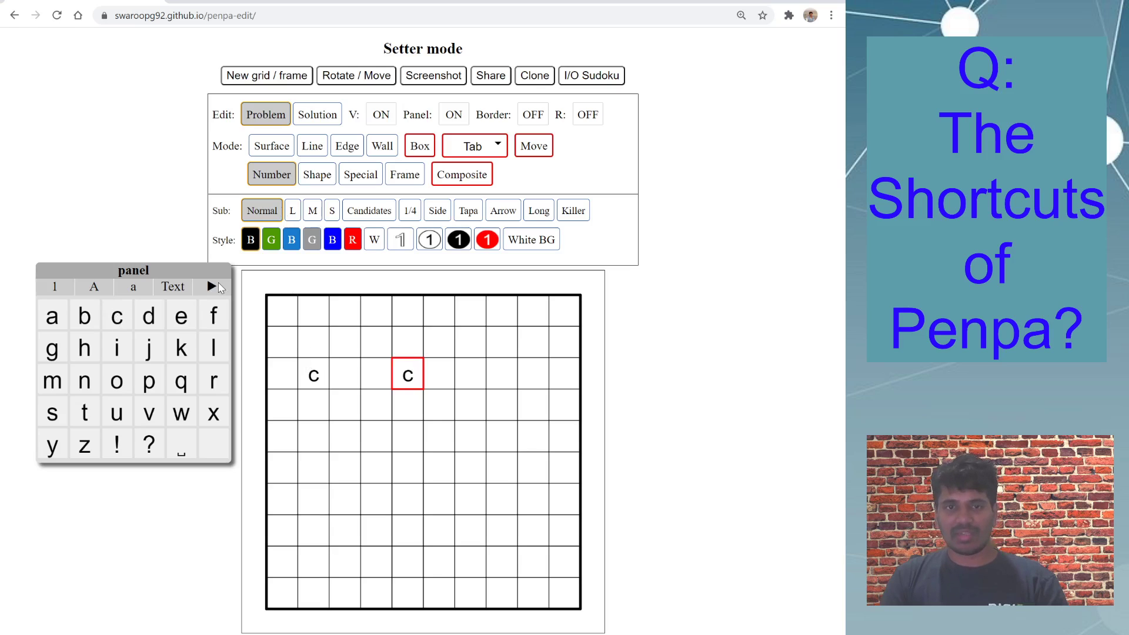
Switch the panel to Roman numerals and replace the letter in row 3, column 5 with IV.
left_click(212, 290)
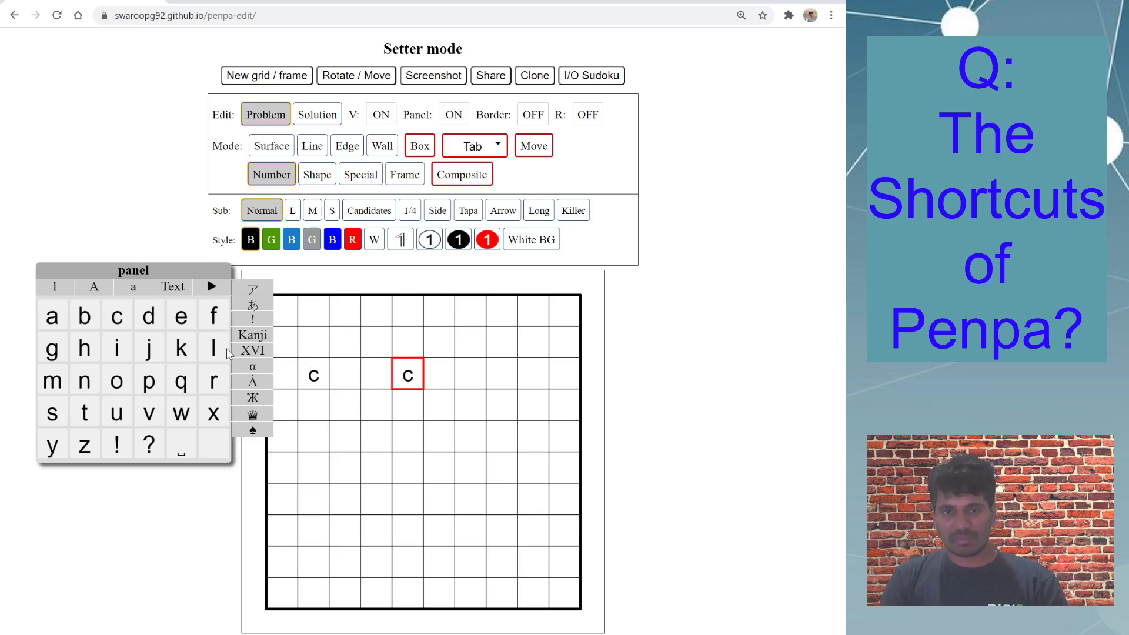
left_click(253, 351)
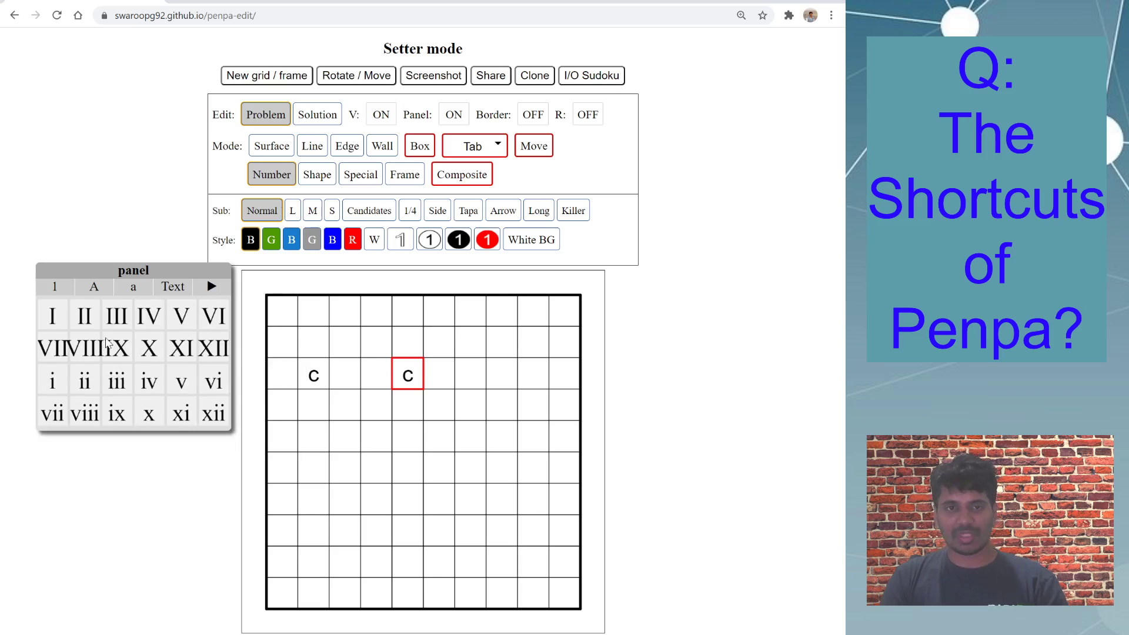
left_click(152, 323)
left_click(440, 378)
left_click(532, 383)
left_click(504, 374)
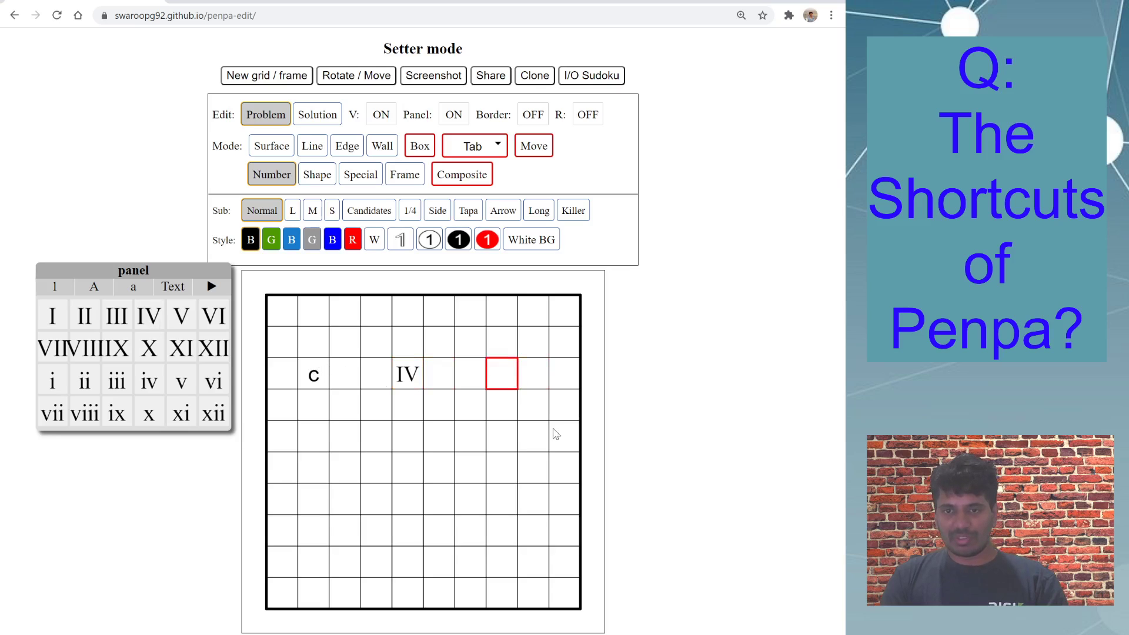
left_click(556, 434)
left_click(502, 468)
left_click(377, 436)
left_click(345, 342)
left_click(470, 342)
left_click(533, 467)
left_click(407, 498)
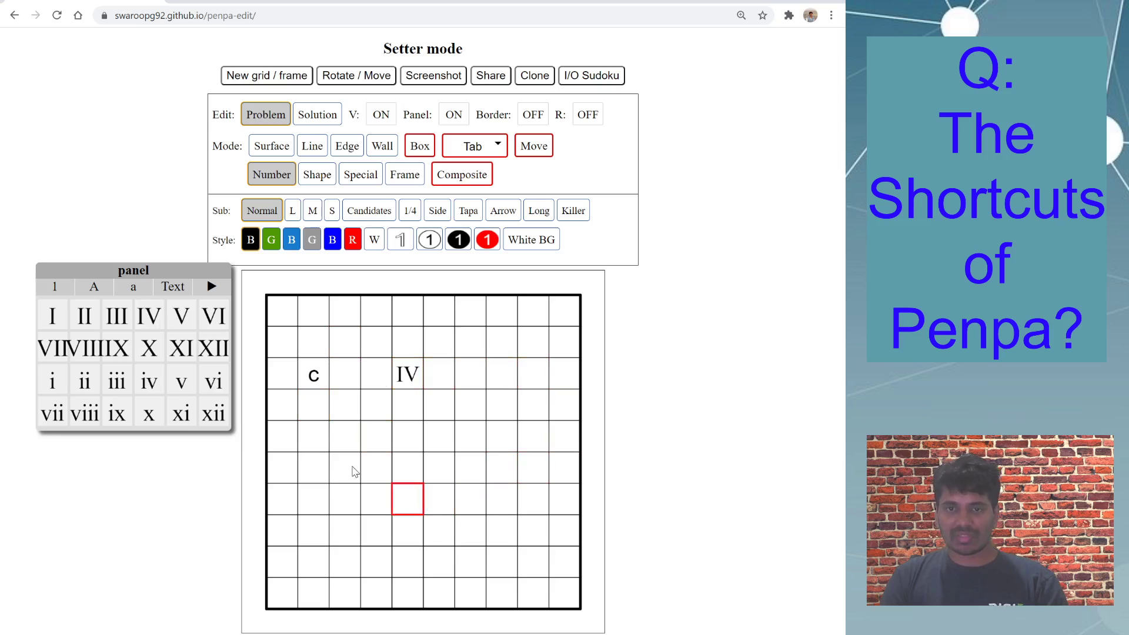
Enter the Roman numeral IV from the panel in the cell at row 6, column 3.
left_click(354, 471)
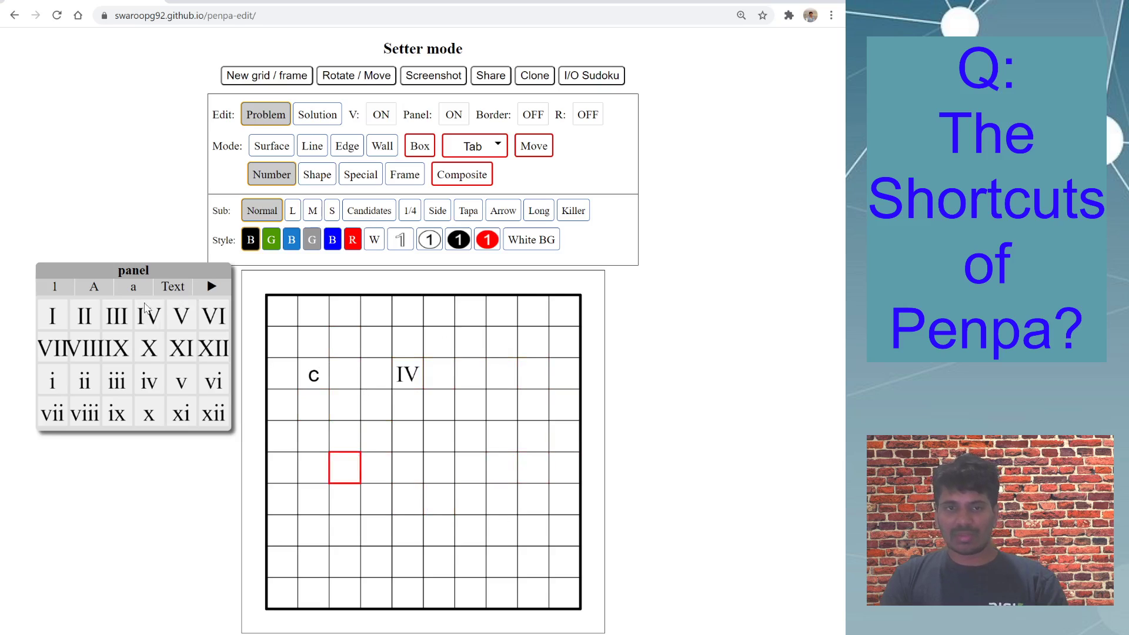
left_click(150, 318)
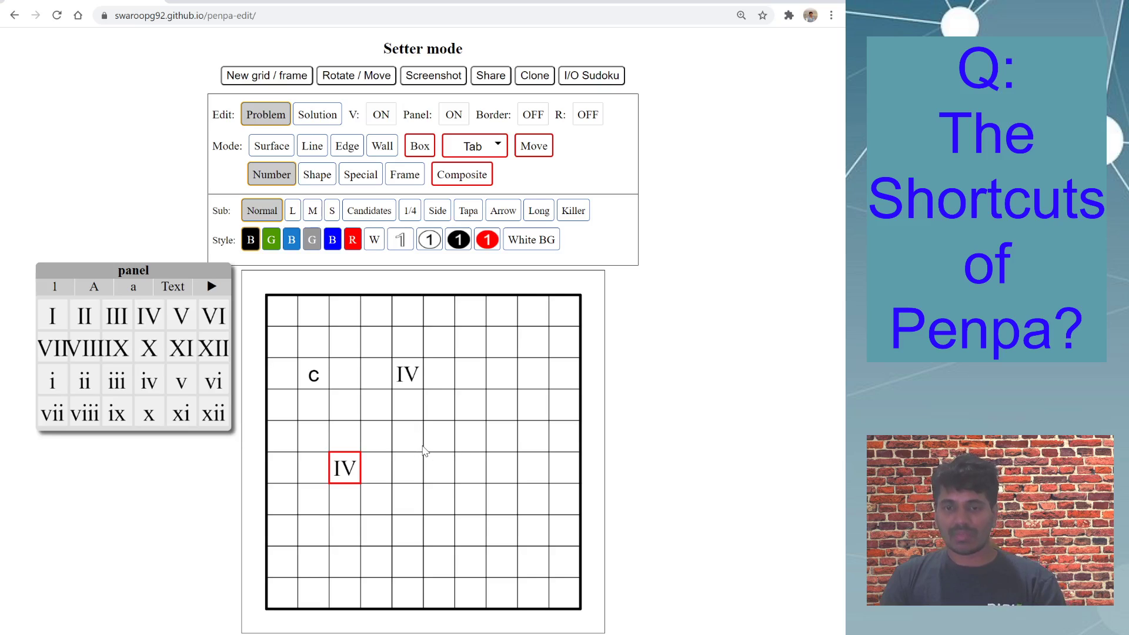
Repeat the IV entry in row 5, column 5; row 5, column 8; row 3, column 8; and row 2, column 7.
left_click(409, 440)
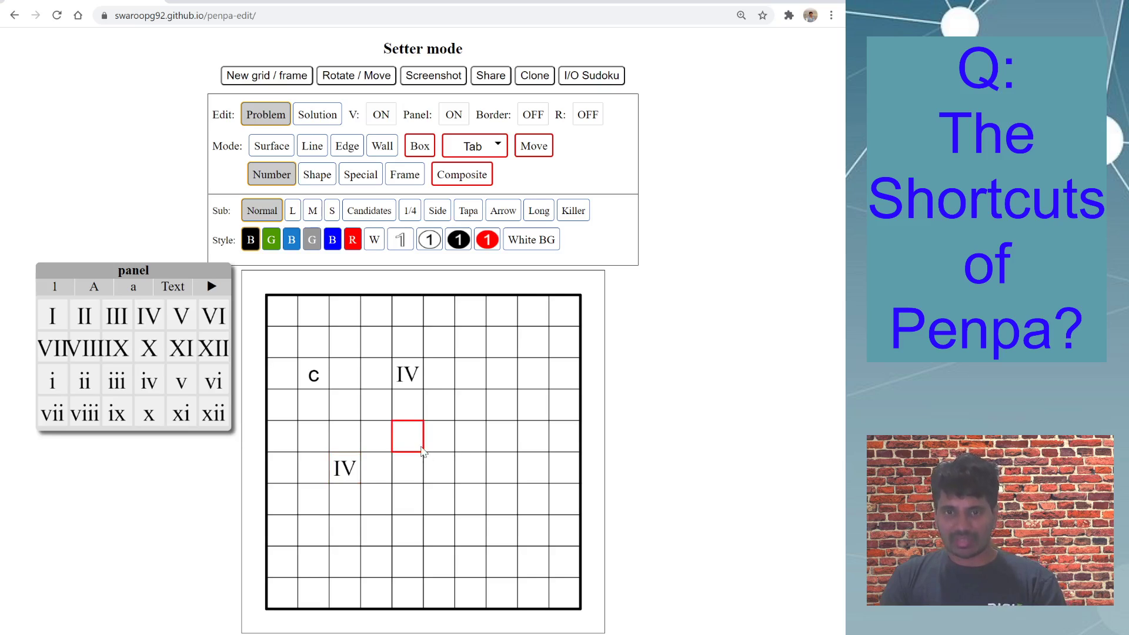
type("IV")
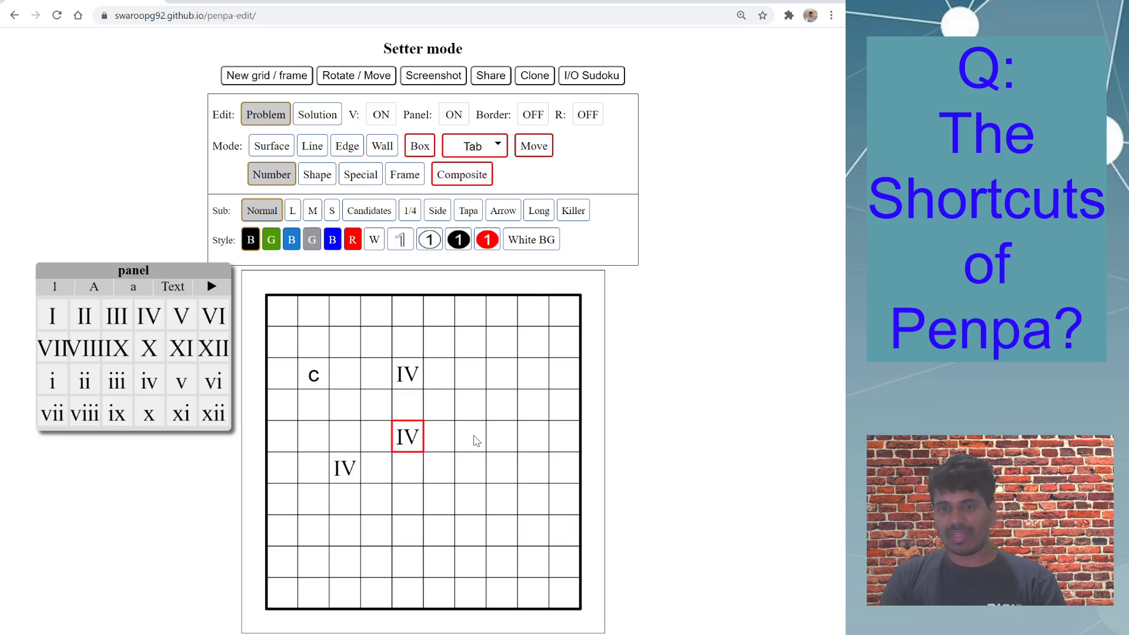
left_click(501, 437)
type("IV")
left_click(497, 379)
type("IV")
left_click(466, 346)
type("IV")
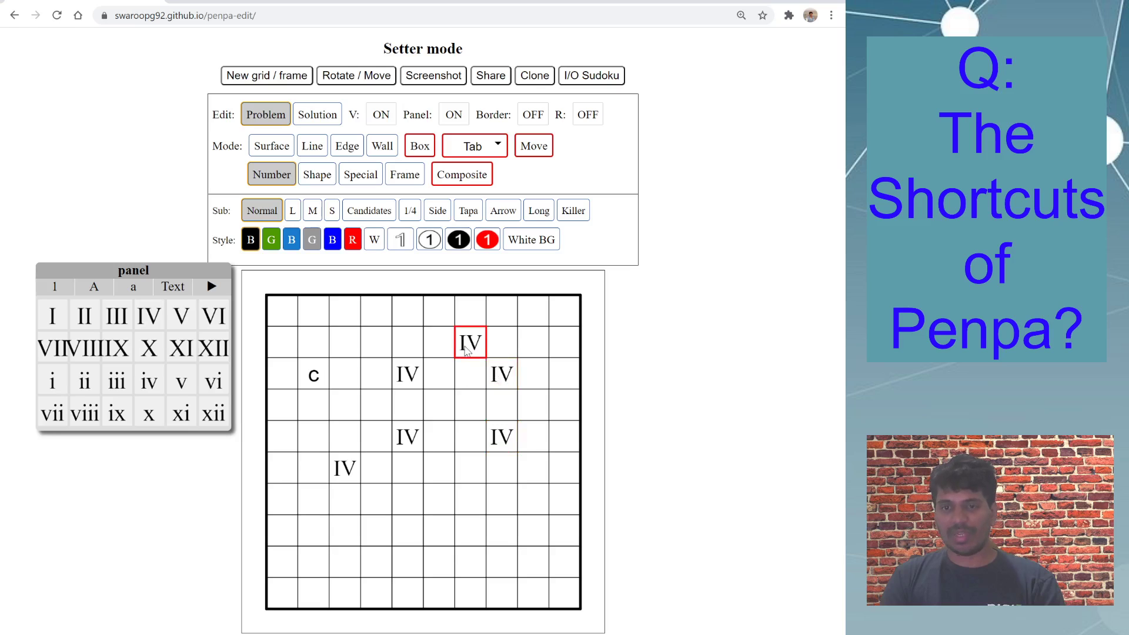
Repeat the IV entry in row 8, column 7; row 9, column 4; and row 8, column 2.
left_click(462, 541)
type("IV")
left_click(370, 556)
type("IV")
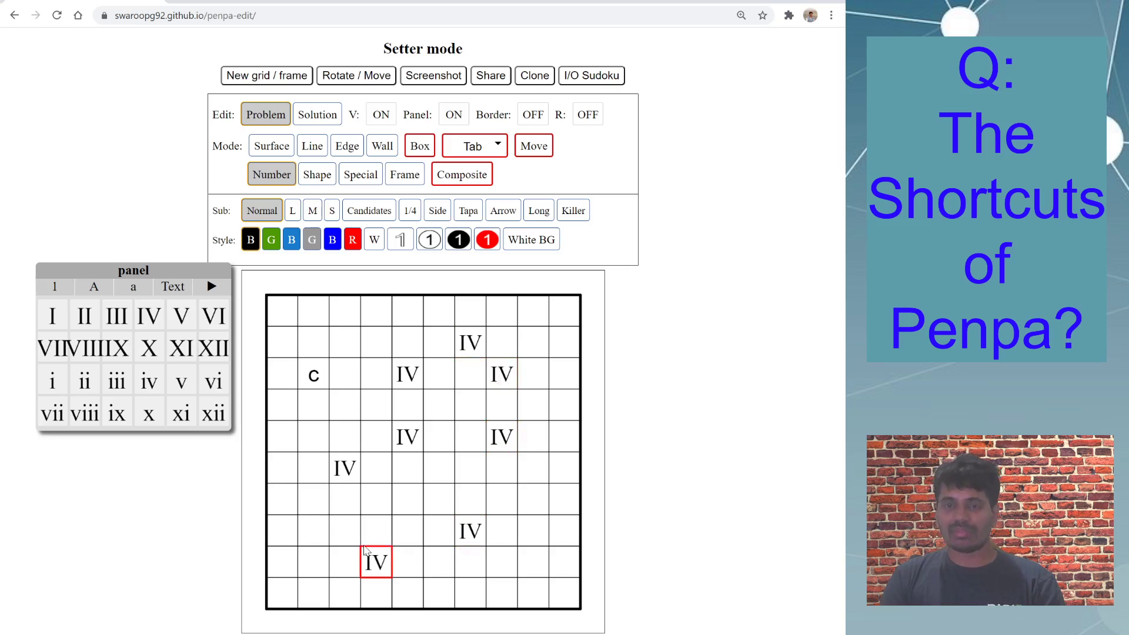
left_click(314, 532)
type("IV")
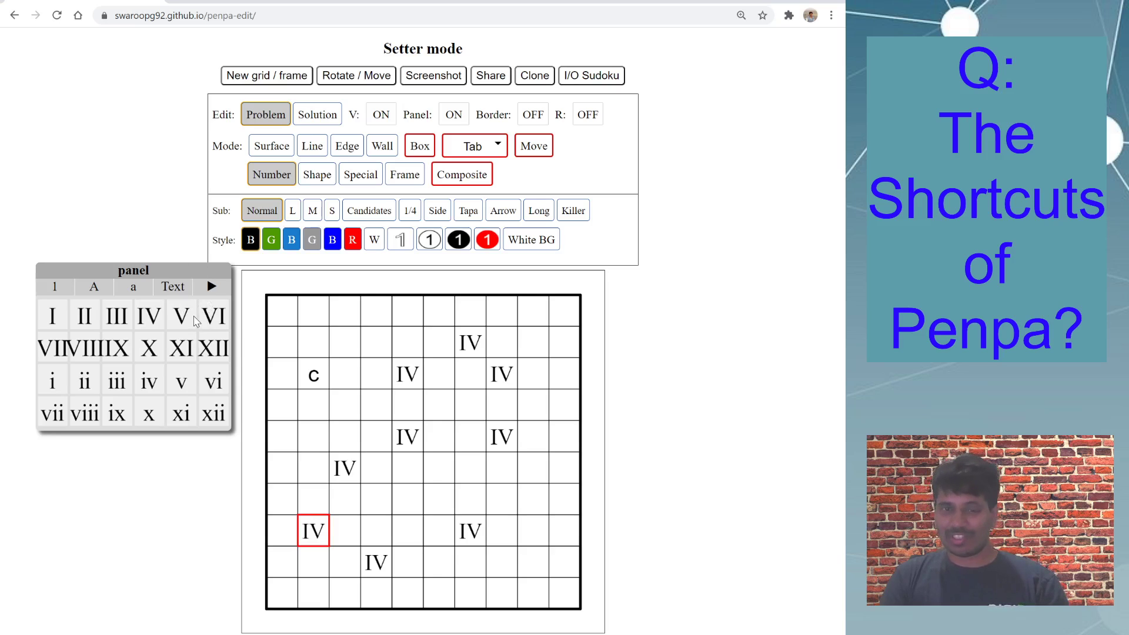
Switch the panel to text entry, and try the letter f in row 1, column 3 before clearing it.
left_click(174, 289)
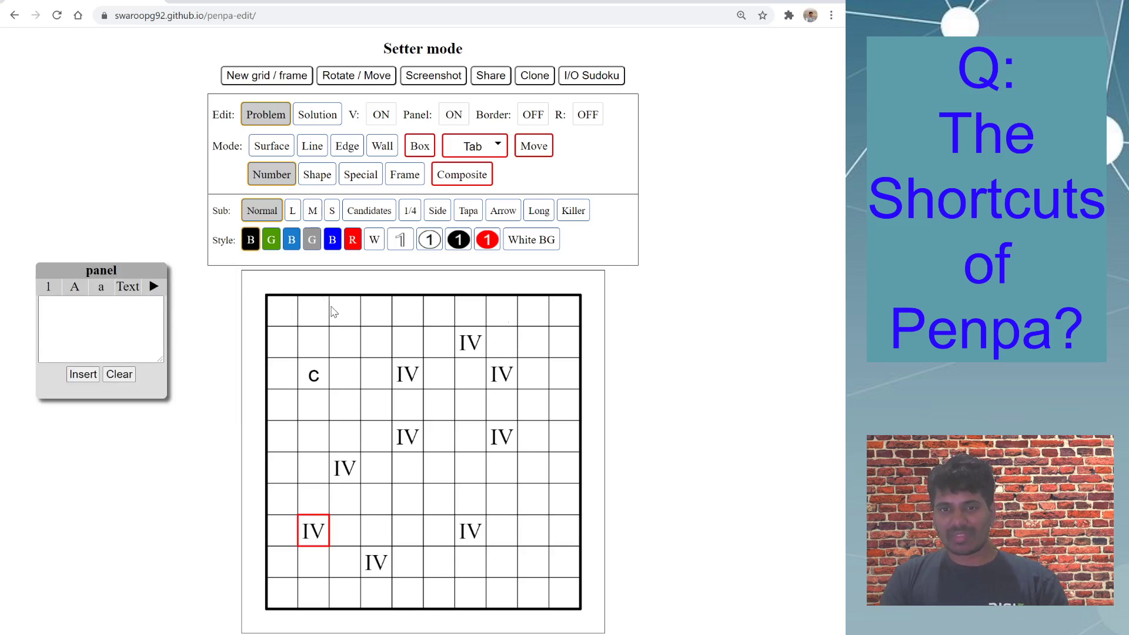
left_click(356, 309)
type("f")
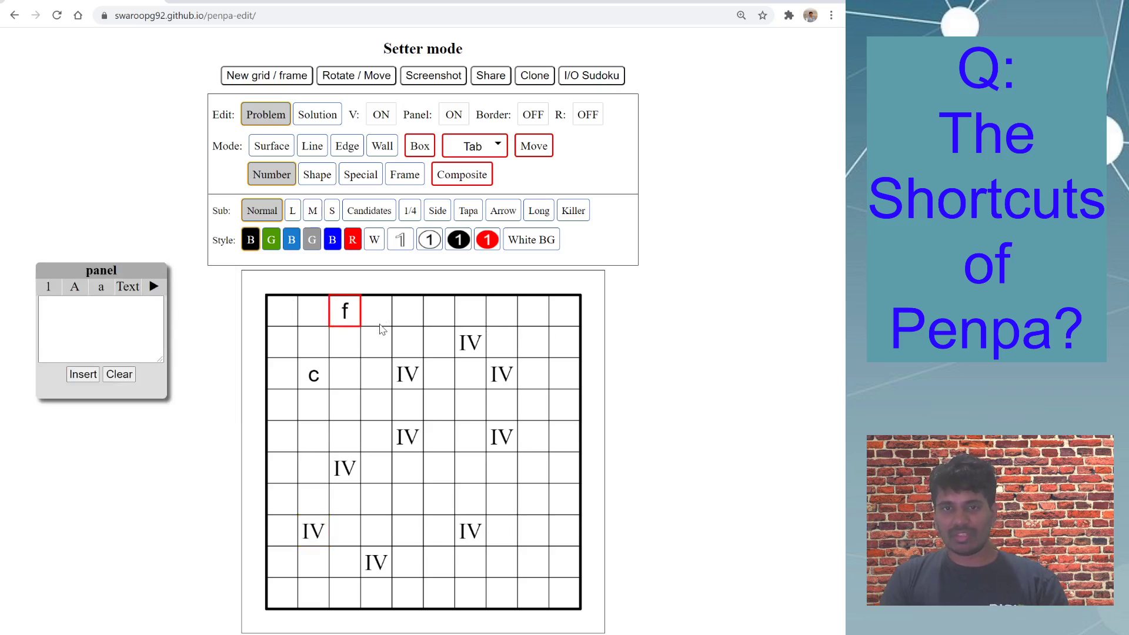
key("BackSpace")
Set the number type to Long, and try a long string of random letters in row 2, column 5 before clearing it.
left_click(538, 210)
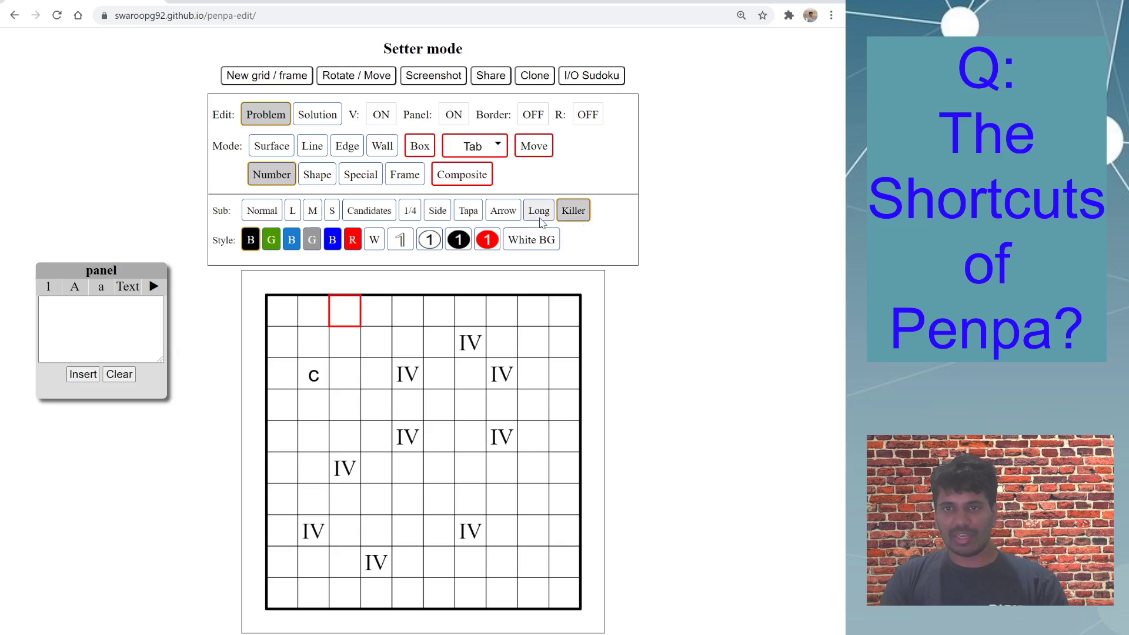
left_click(400, 350)
type("sadfsadf")
key("Delete")
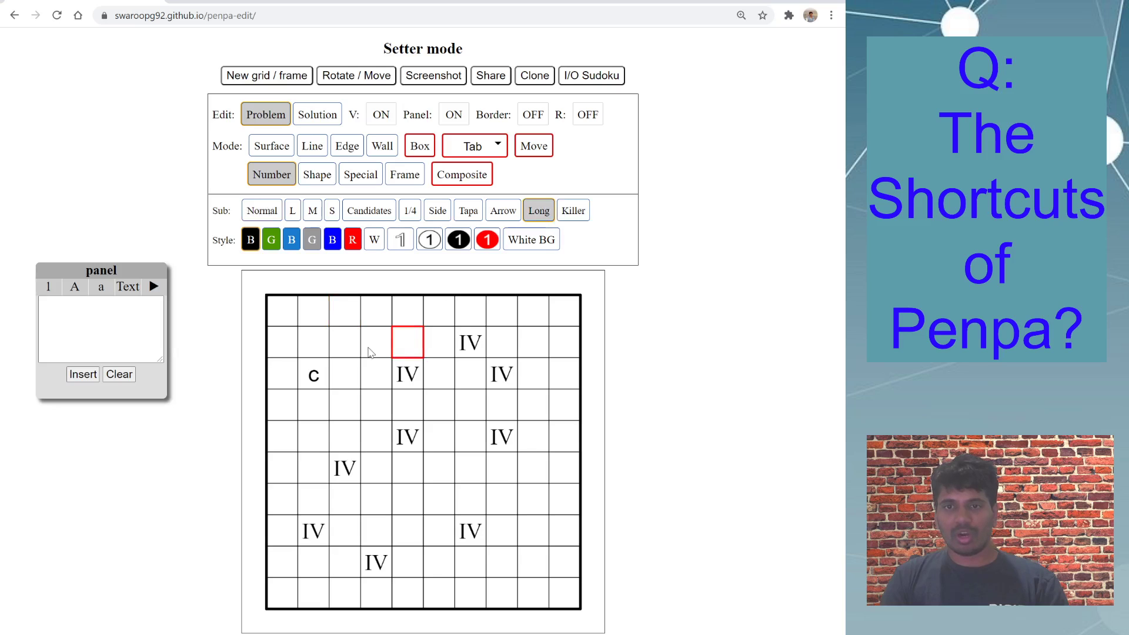
Enter "I love puzzles" in the panel's text box.
left_click(326, 318)
left_click(108, 328)
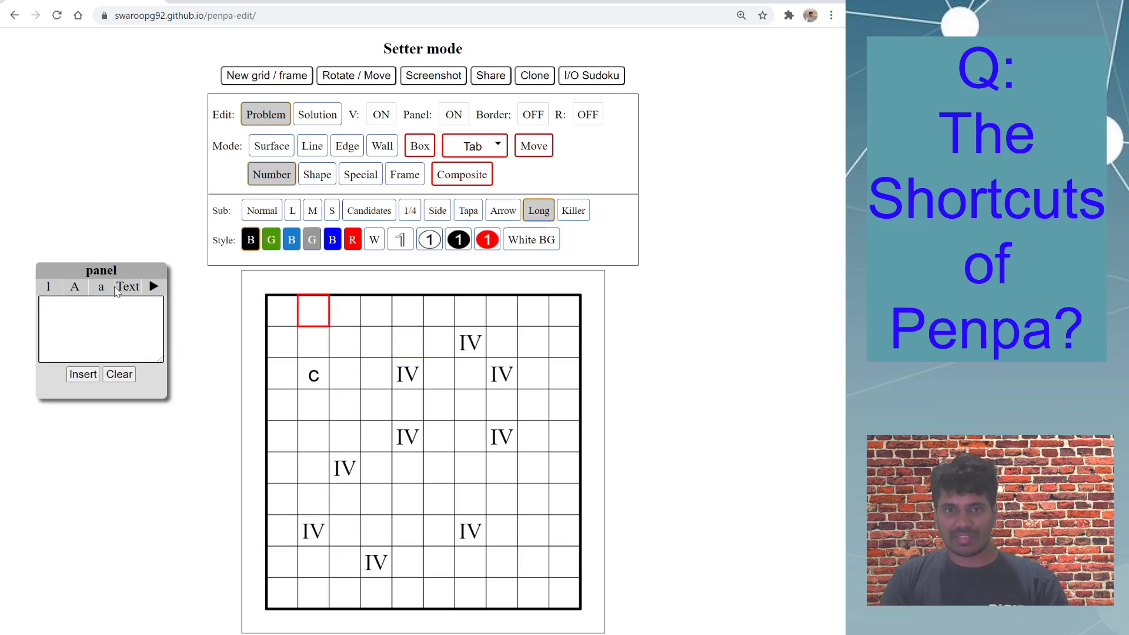
left_click(108, 287)
left_click(128, 287)
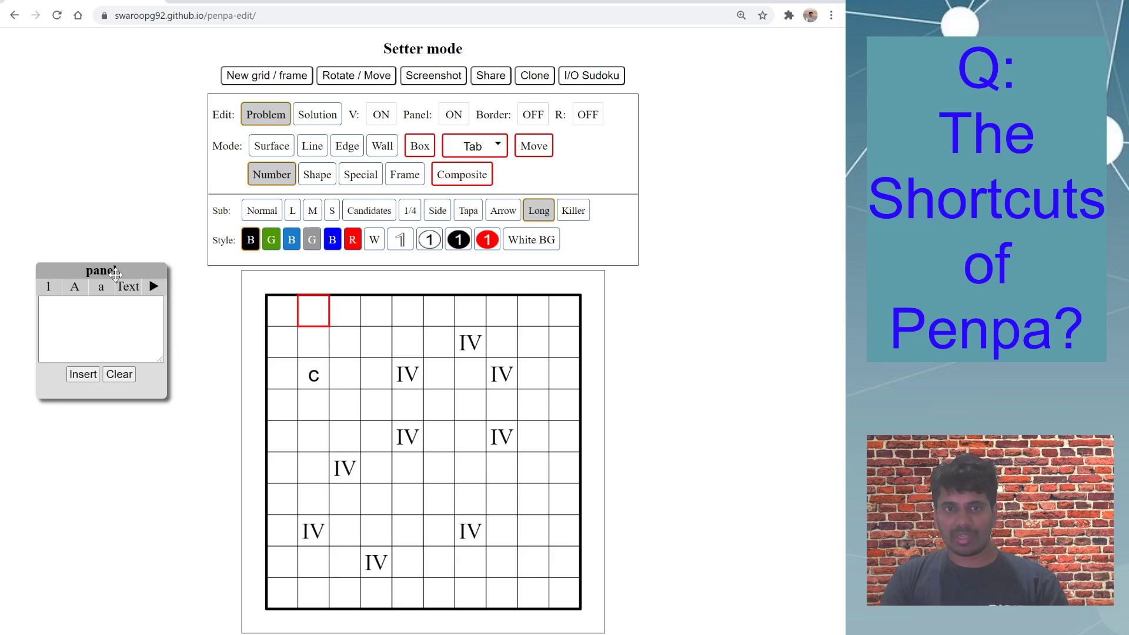
left_click(121, 319)
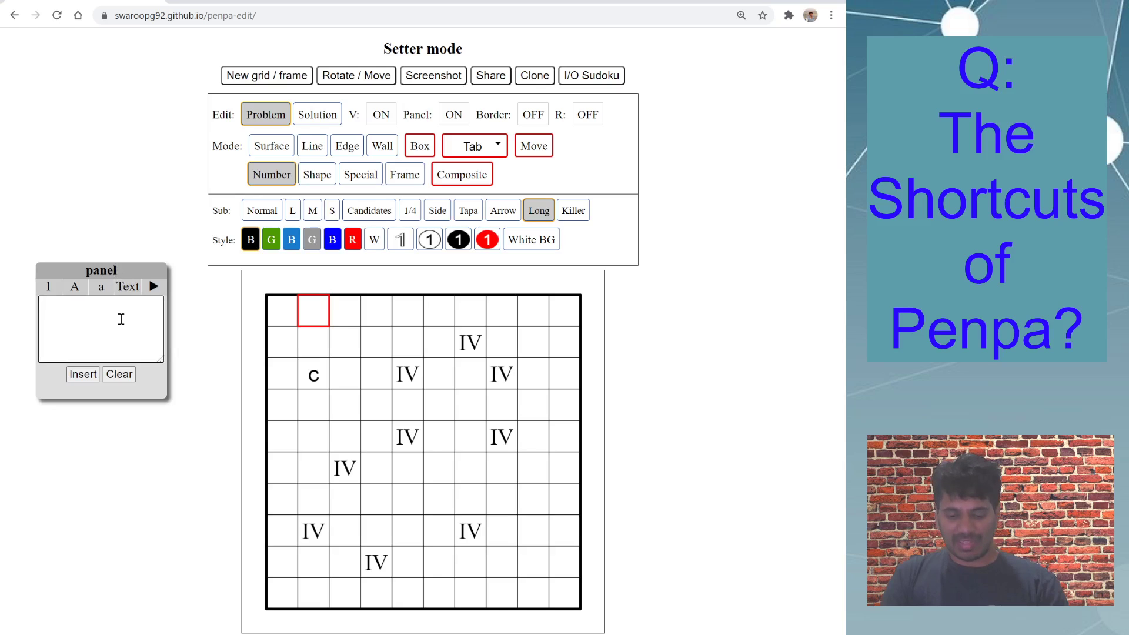
type("I love p")
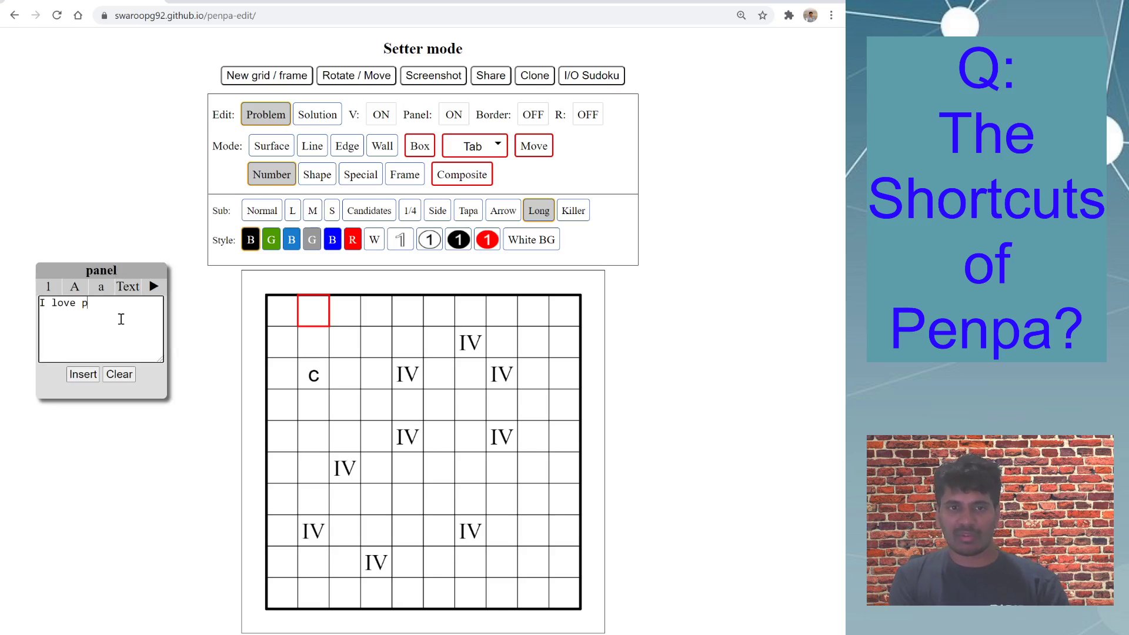
type("uzzles")
Insert the panel's text into the grid starting at row 1, column 3.
left_click(375, 411)
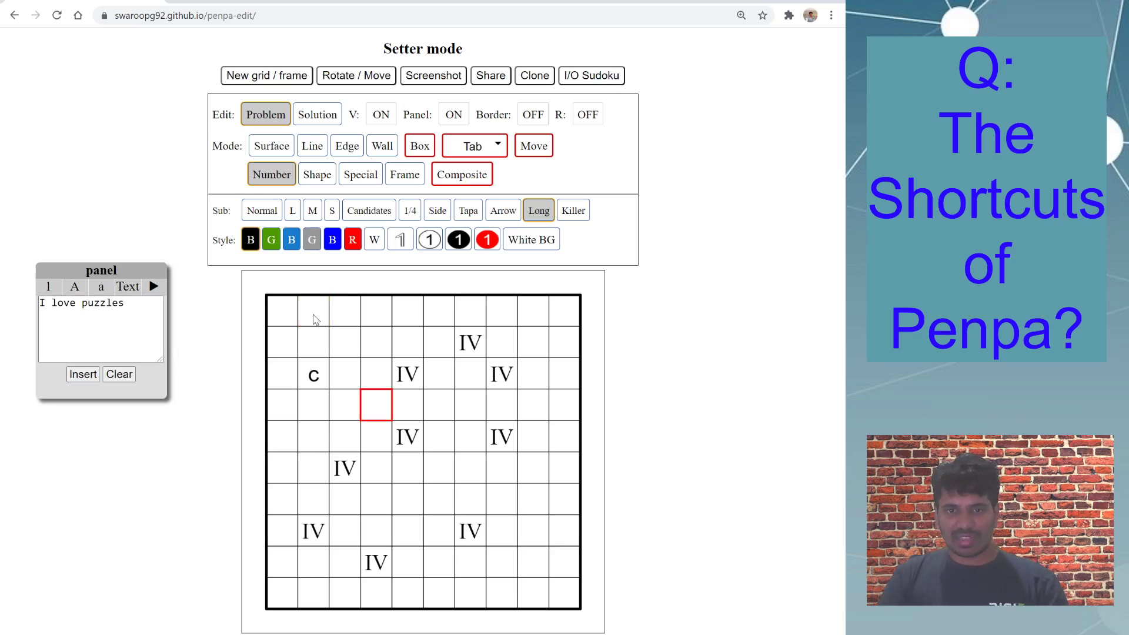
left_click(314, 319)
left_click(349, 313)
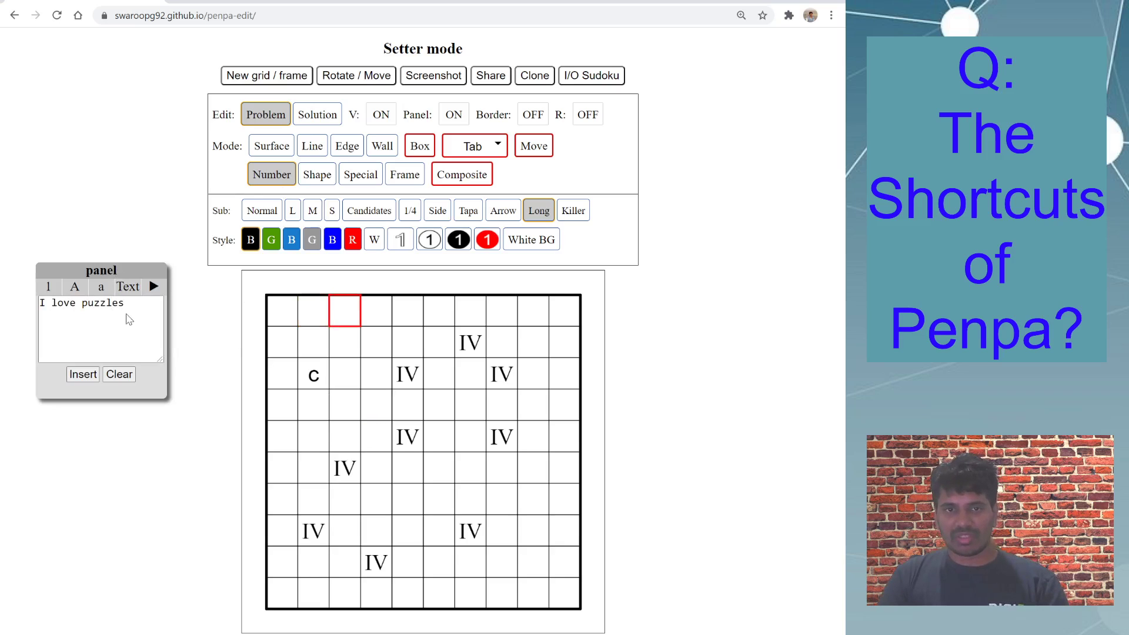
left_click(83, 375)
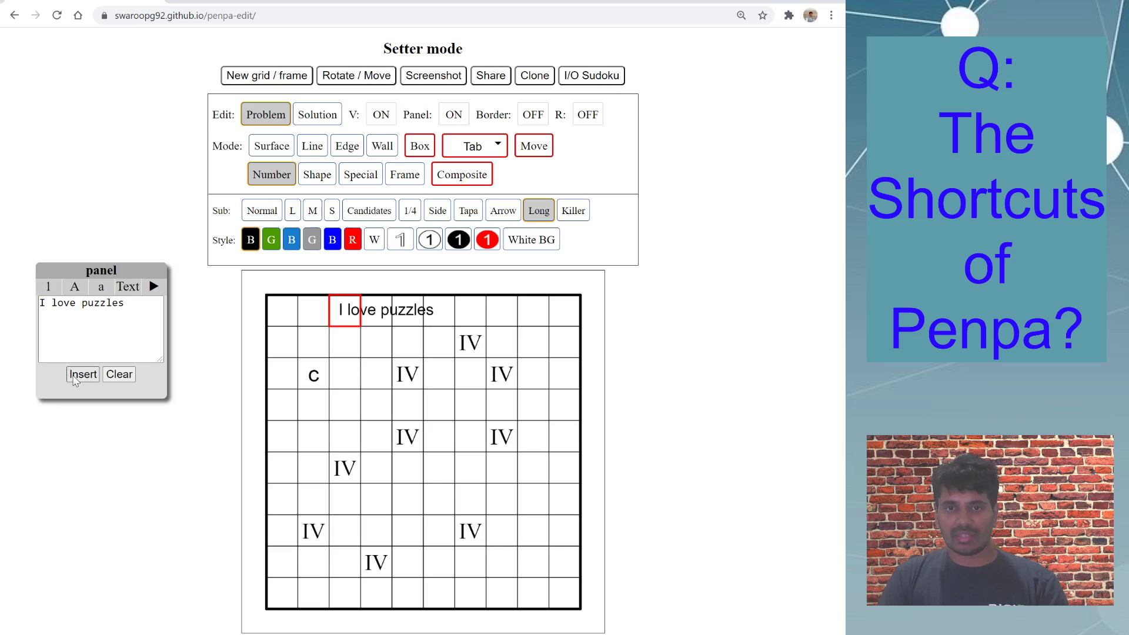
left_click(411, 385)
left_click(348, 319)
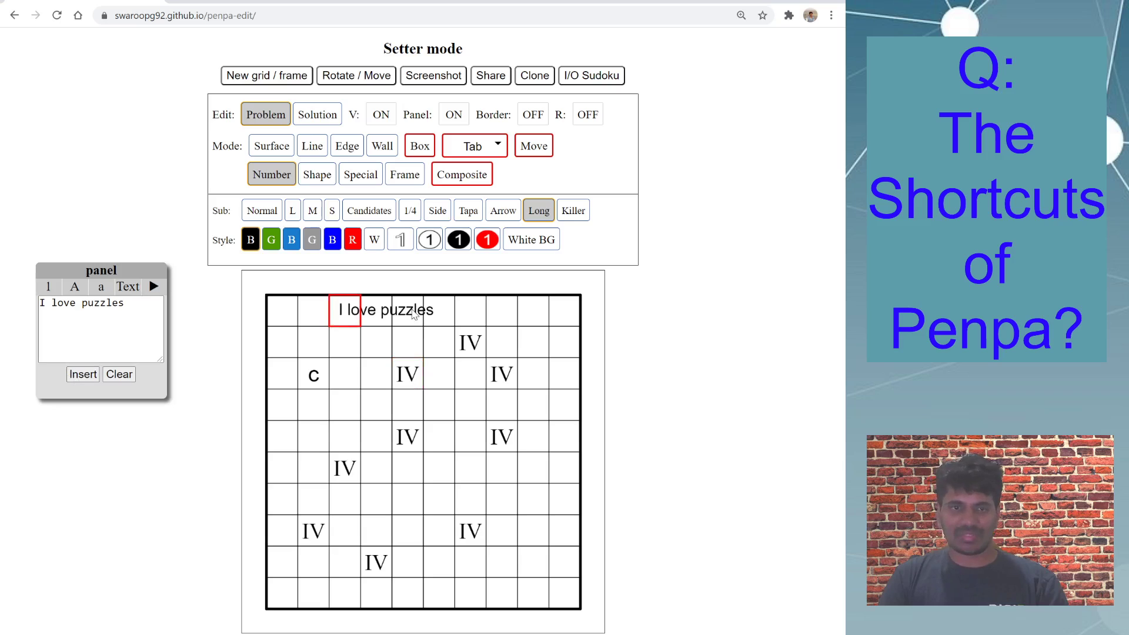
Clear the panel's text box and delete the long text from row 1, column 3.
left_click(120, 375)
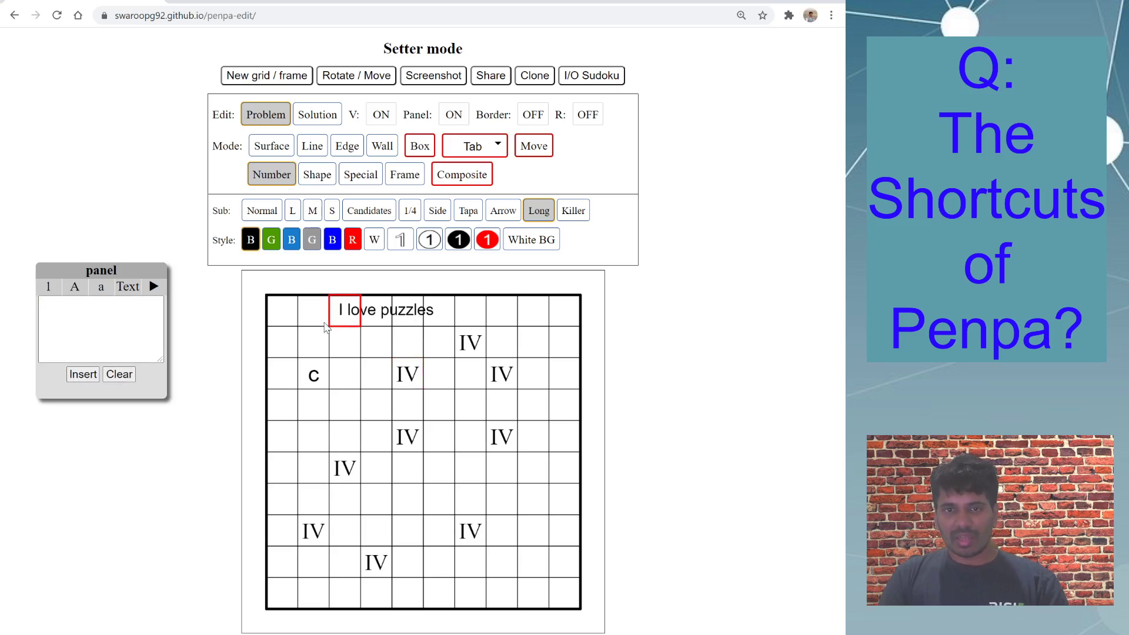
left_click(353, 346)
left_click(352, 313)
key("Delete")
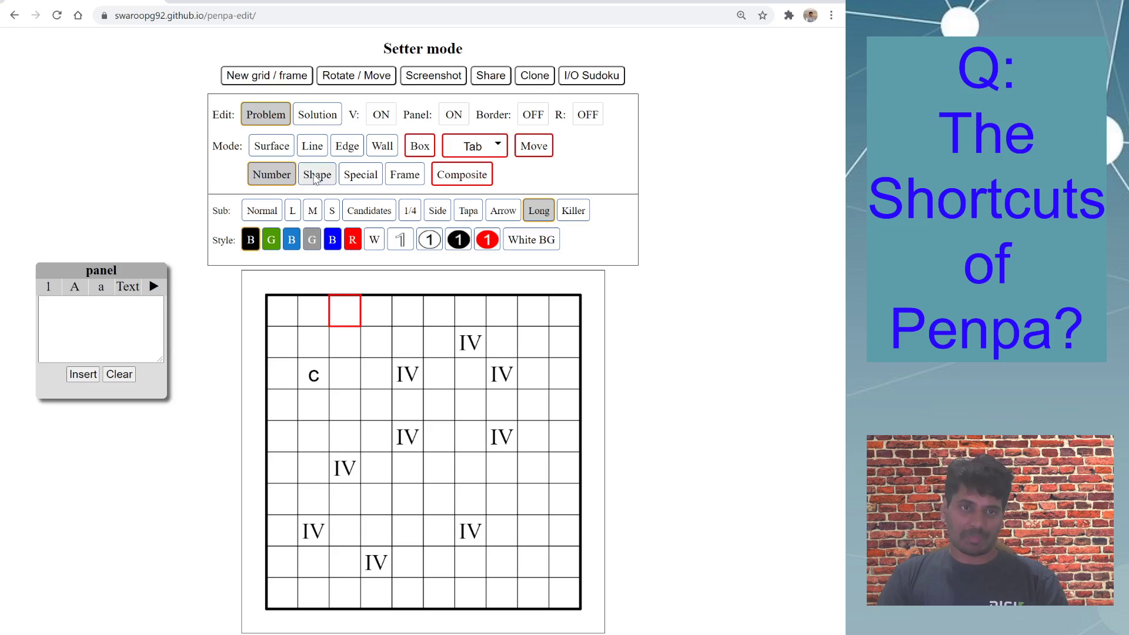
Switch to Shape mode and choose the large diamond shape.
left_click(316, 176)
mouse_move(254, 210)
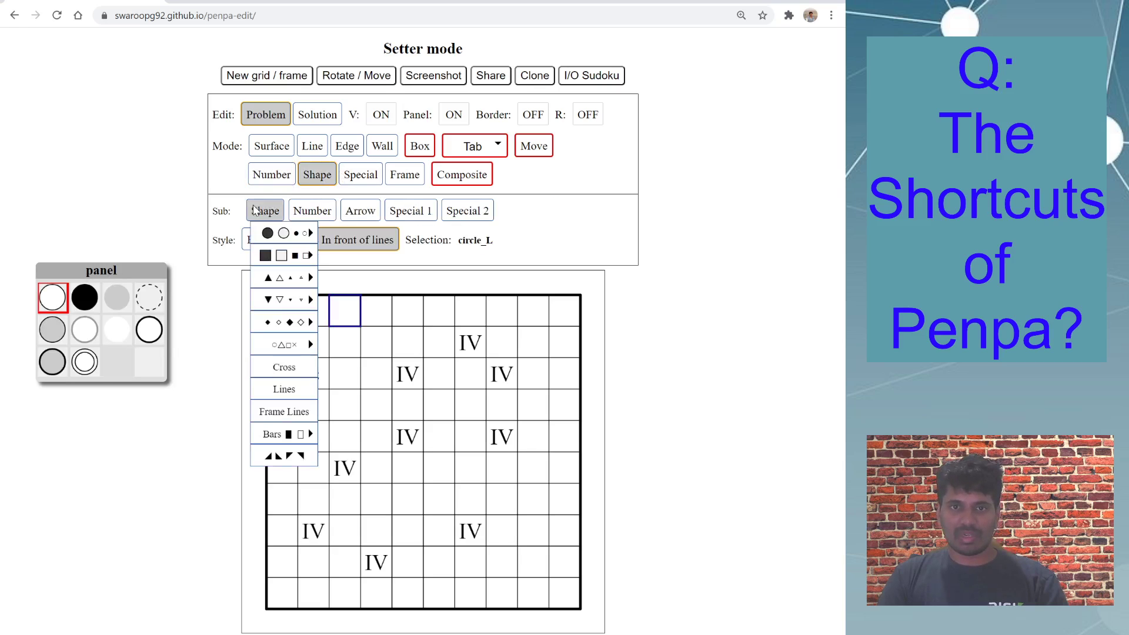
mouse_move(294, 328)
left_click(351, 322)
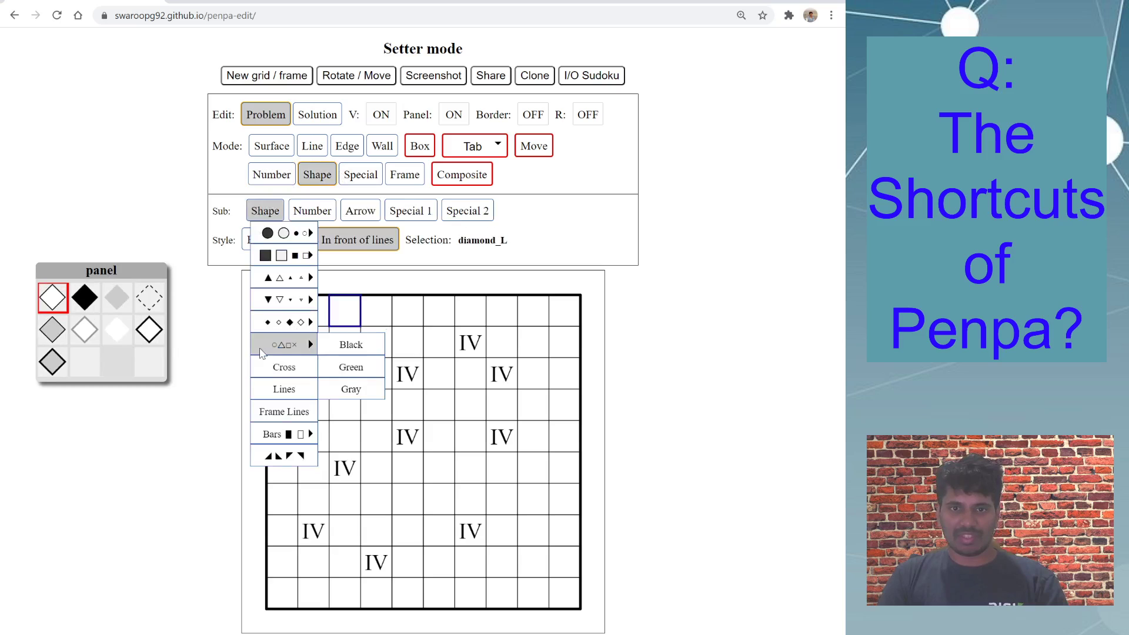
Choose the medium square in solid black and place it in row 1, columns 2 and 4, and row 2, columns 3 and 4.
mouse_move(268, 212)
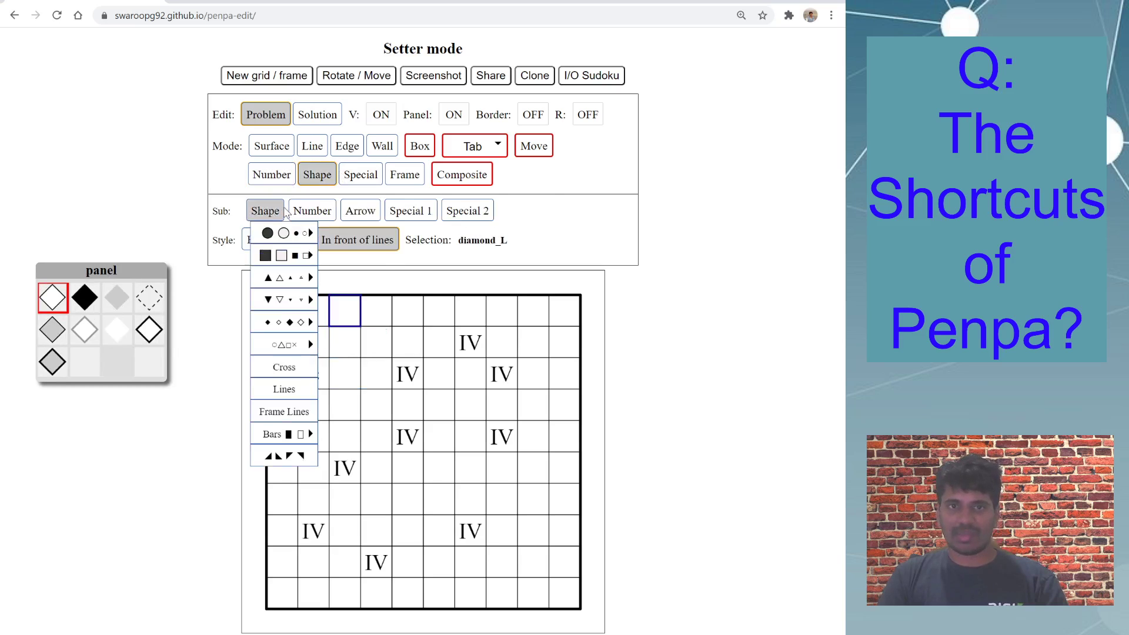
mouse_move(296, 256)
left_click(351, 300)
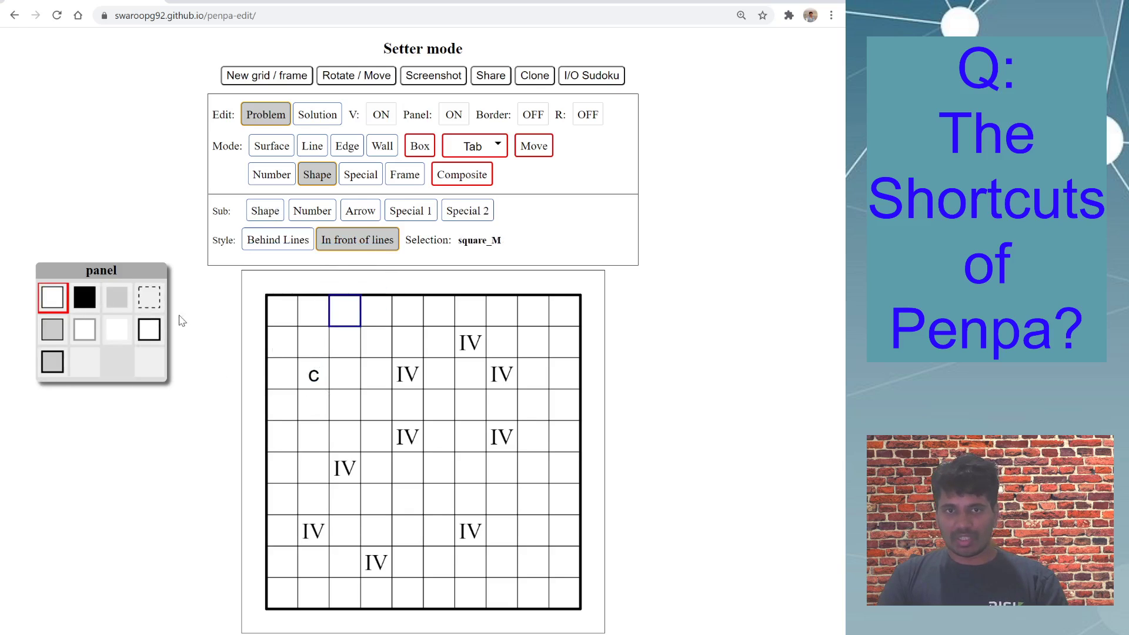
left_click(86, 297)
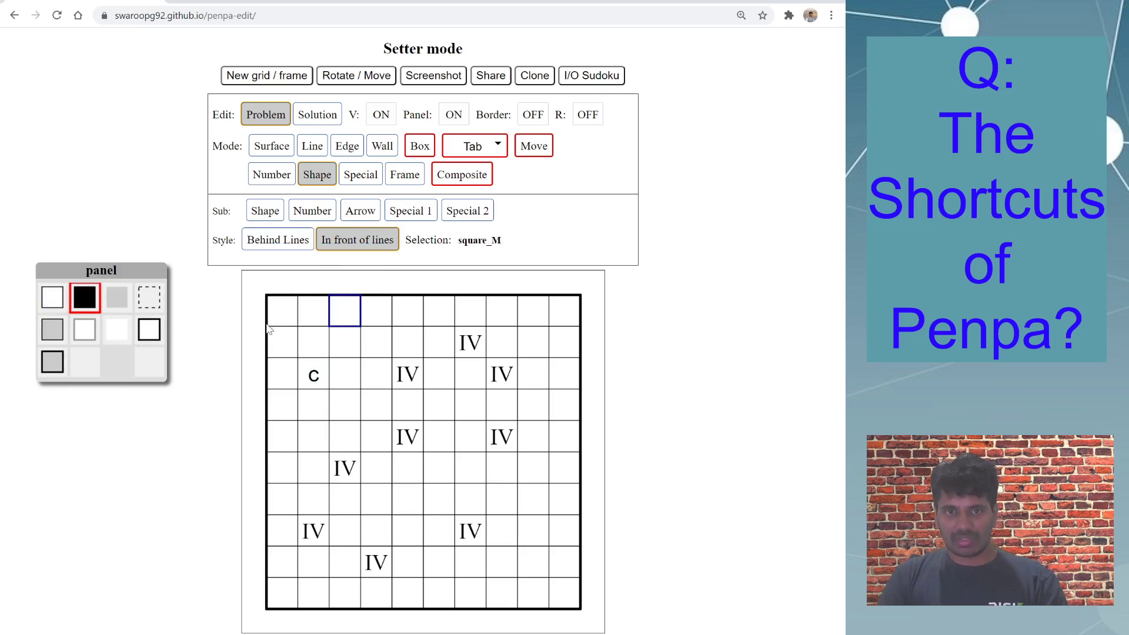
left_click(314, 310)
left_click(377, 310)
left_click(377, 343)
left_click(345, 342)
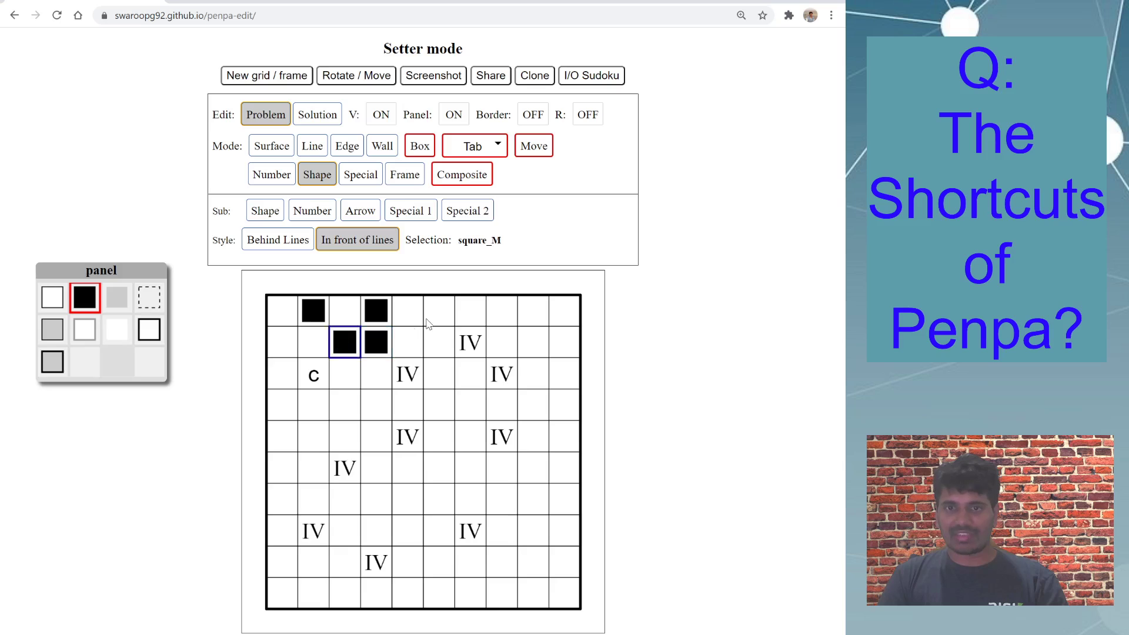
Toggle black squares on and off in column 6, and remove the ones in column 4, within rows 1 and 2.
left_click(439, 310)
left_click(438, 344)
left_click(438, 344)
left_click(376, 342)
left_click(376, 310)
left_click(439, 310)
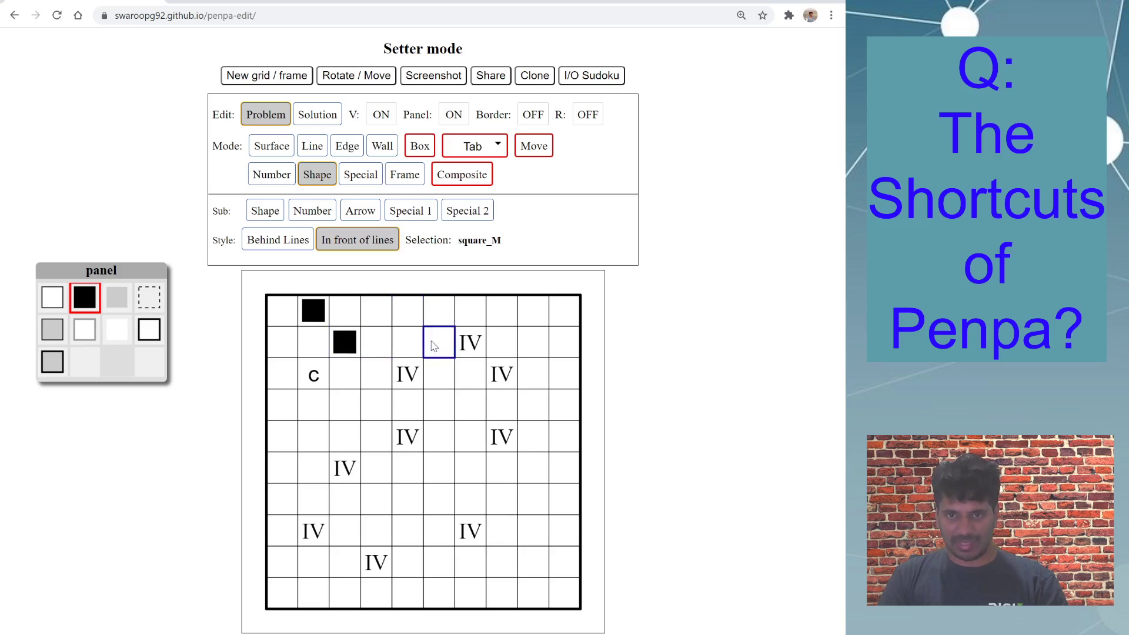
Remove the black squares in row 2, column 3 and row 1, column 2, and place one in row 2, column 4.
left_click(345, 342)
left_click(313, 309)
left_click(377, 342)
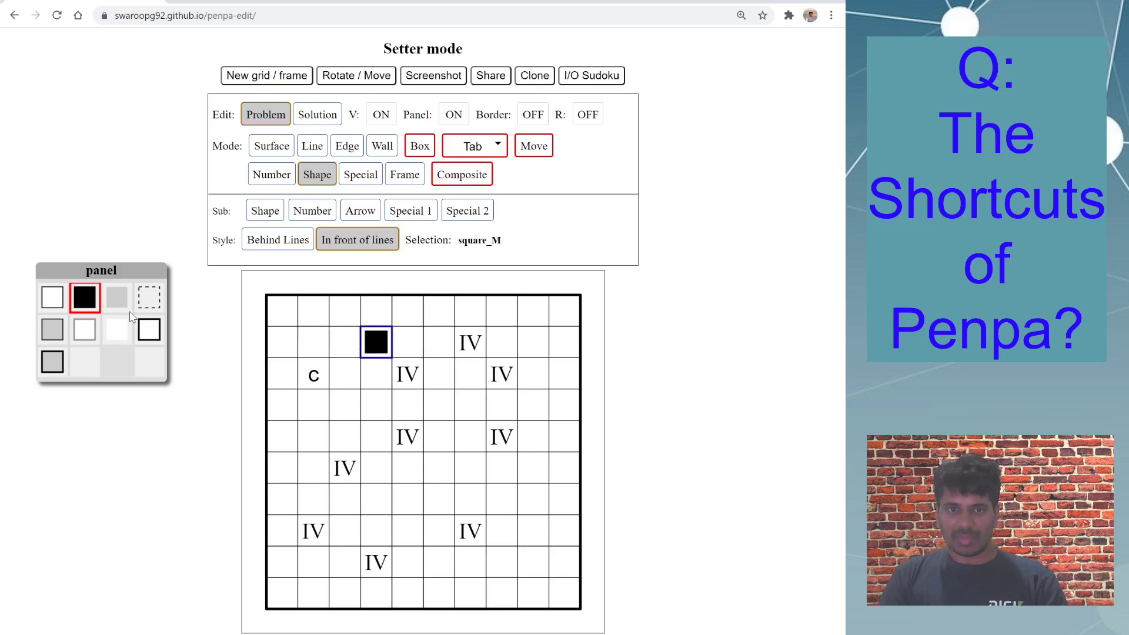
Place gray-outlined white squares in row 2, column 2; row 1, column 3; row 3, column 3; and row 4, column 2.
left_click(79, 333)
left_click(301, 343)
left_click(350, 318)
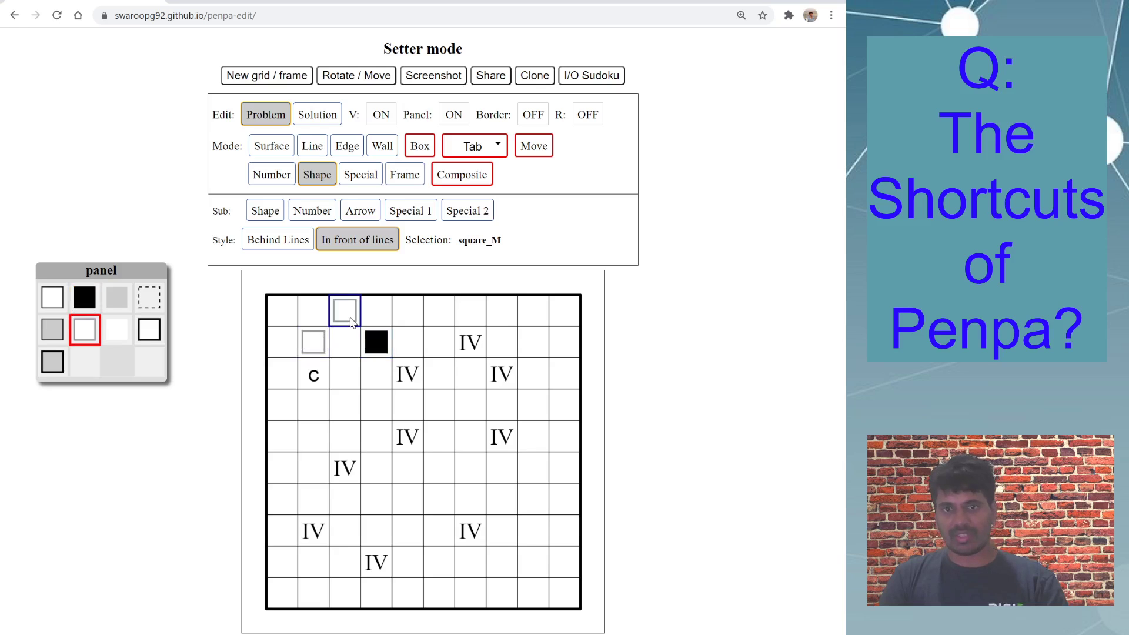
left_click(351, 376)
left_click(311, 416)
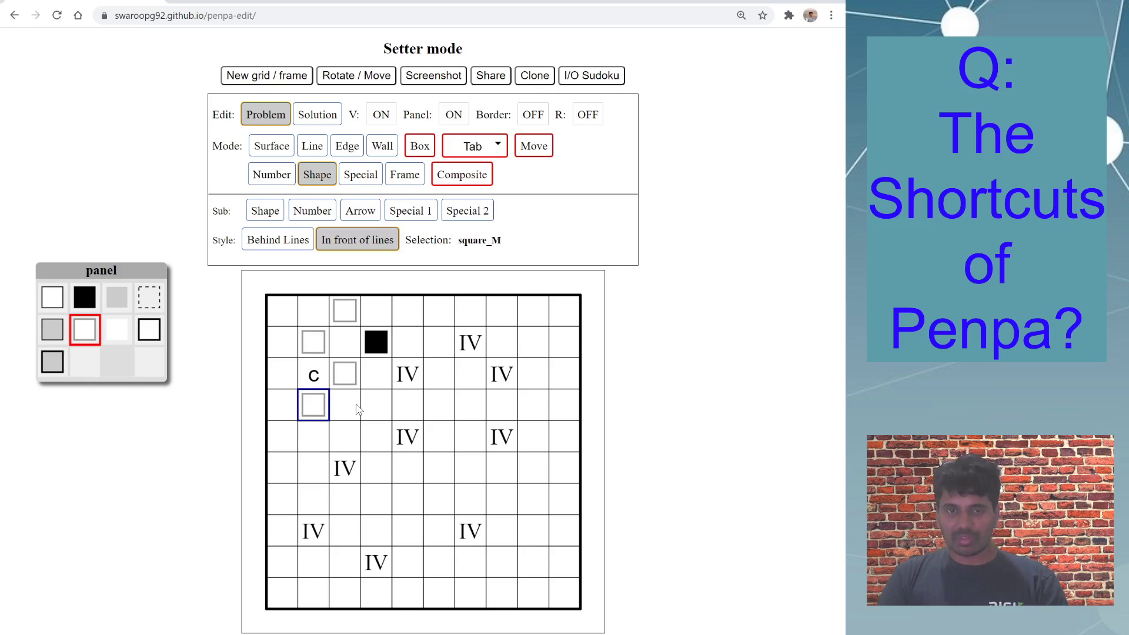
Turn the floating panel off and on again, and move it off the grid into the empty area beside it.
left_click(454, 116)
left_click(454, 116)
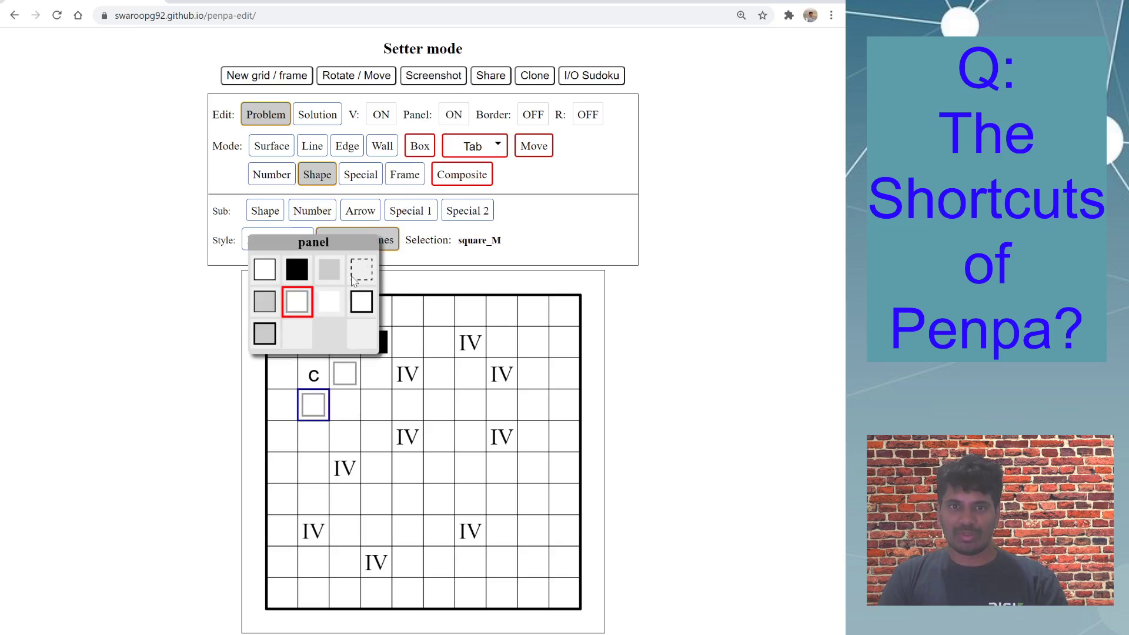
left_click_drag(297, 245, 108, 282)
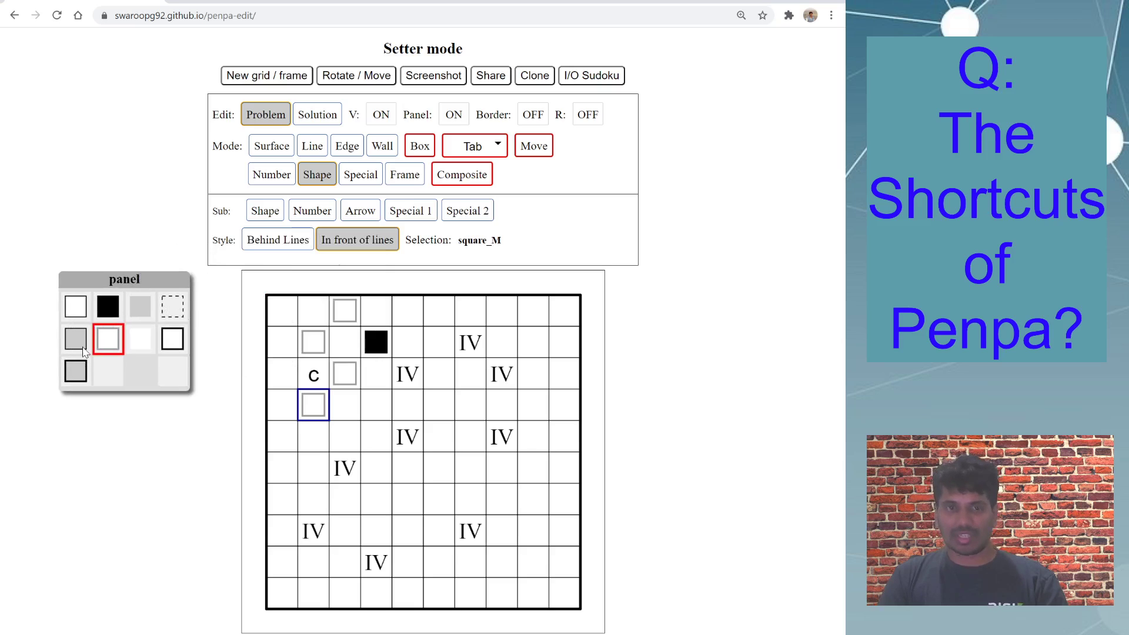
Select the white, black, gray and dashed-outline square styles in the panel one after another.
left_click(81, 309)
left_click(117, 307)
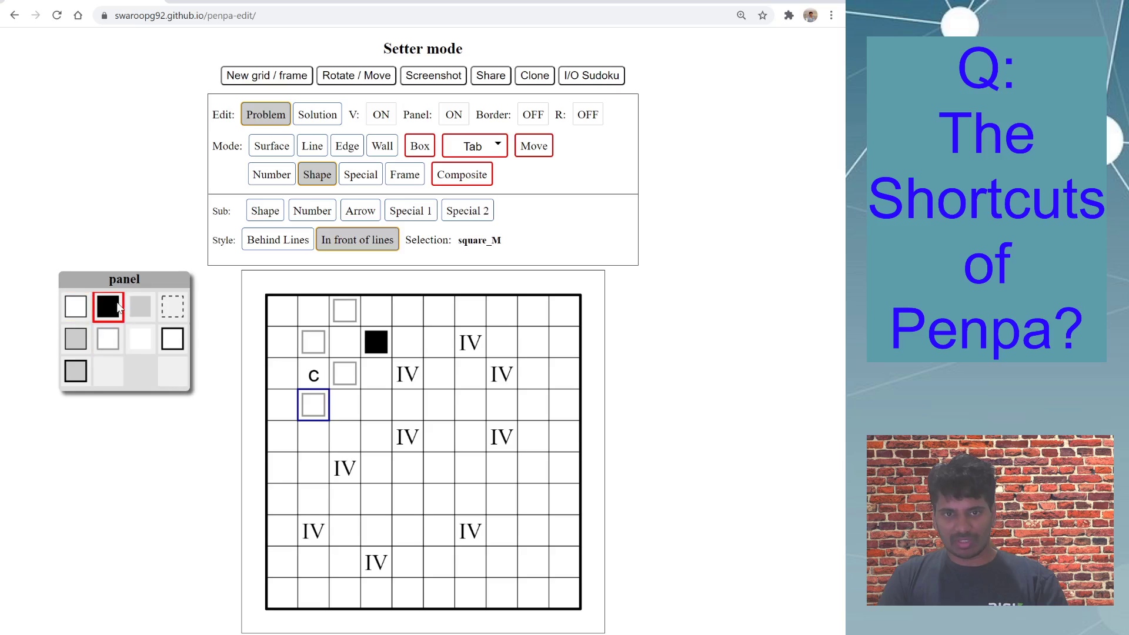
left_click(142, 304)
left_click(175, 305)
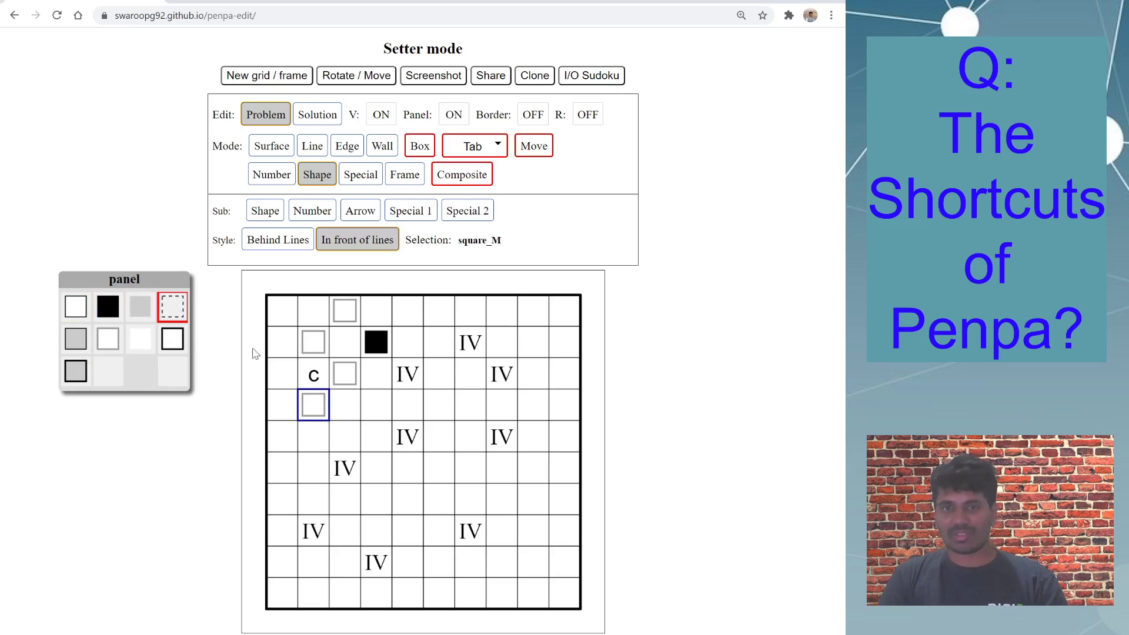
Reload the Penpa page to start over with a blank grid.
left_click(379, 14)
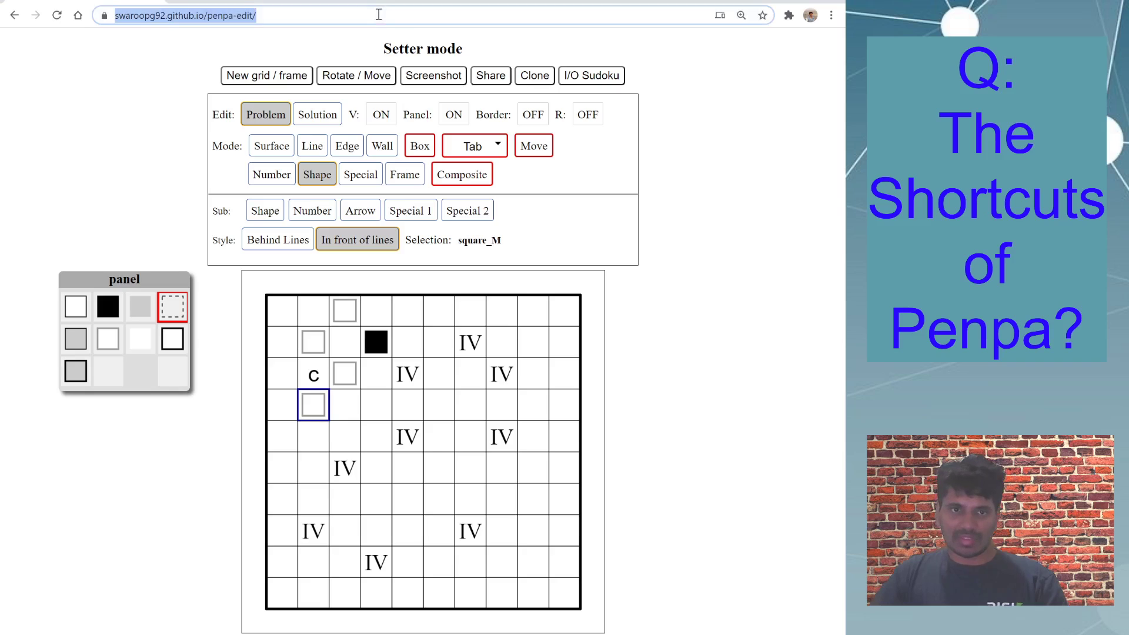
key("Return")
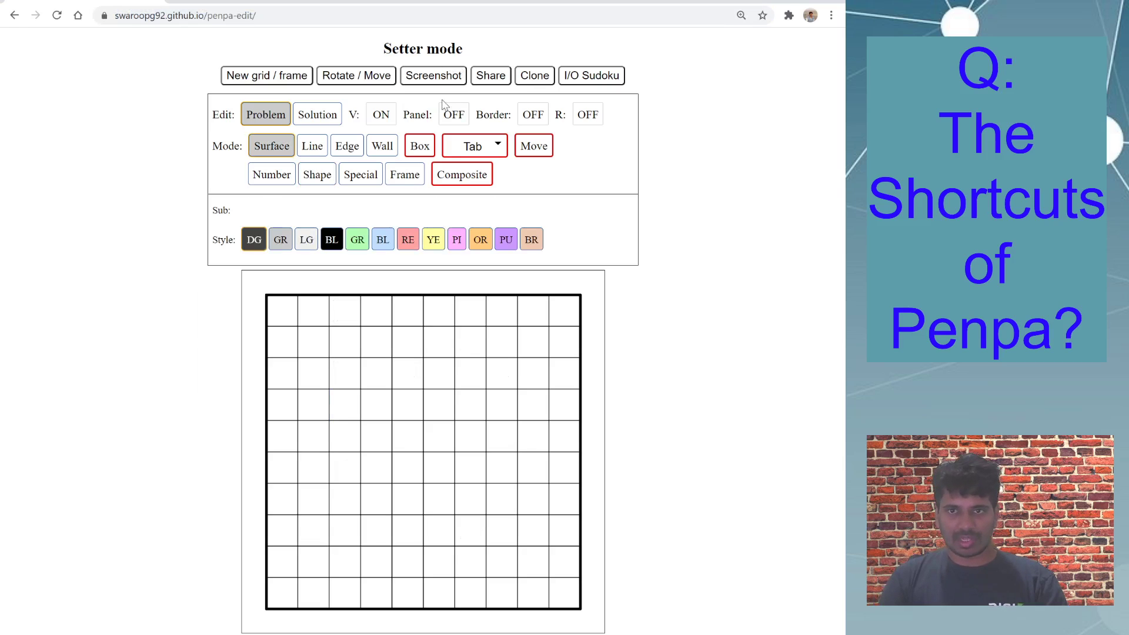
Switch to Shape mode with the panel on, move the panel beside the grid, and place a large white circle in row 2, column 2.
left_click(317, 175)
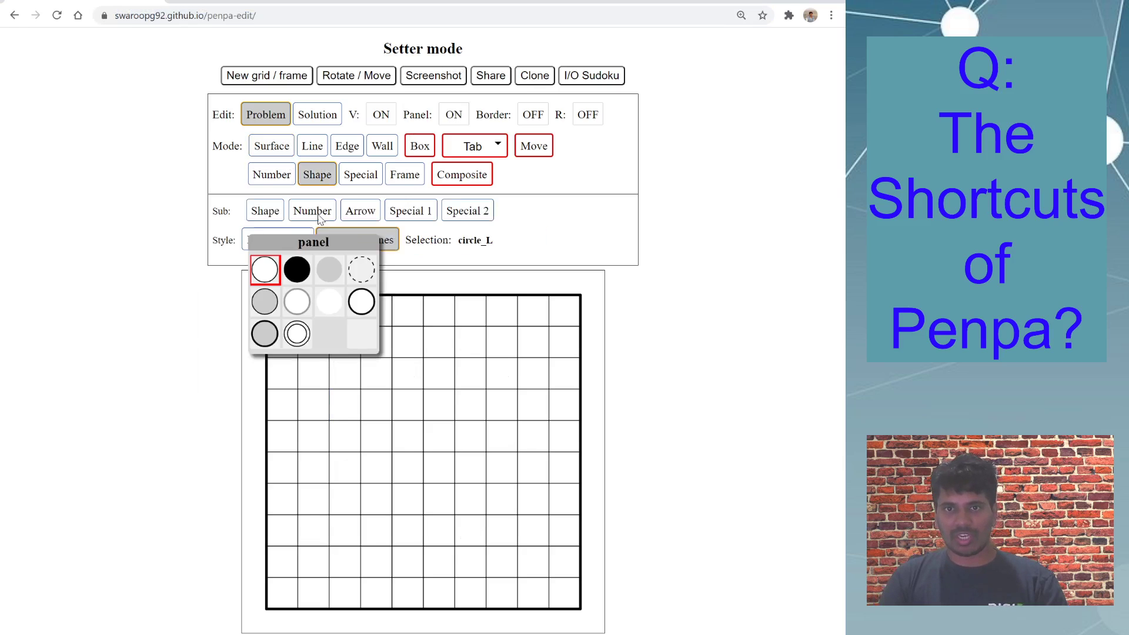
left_click_drag(288, 244, 95, 248)
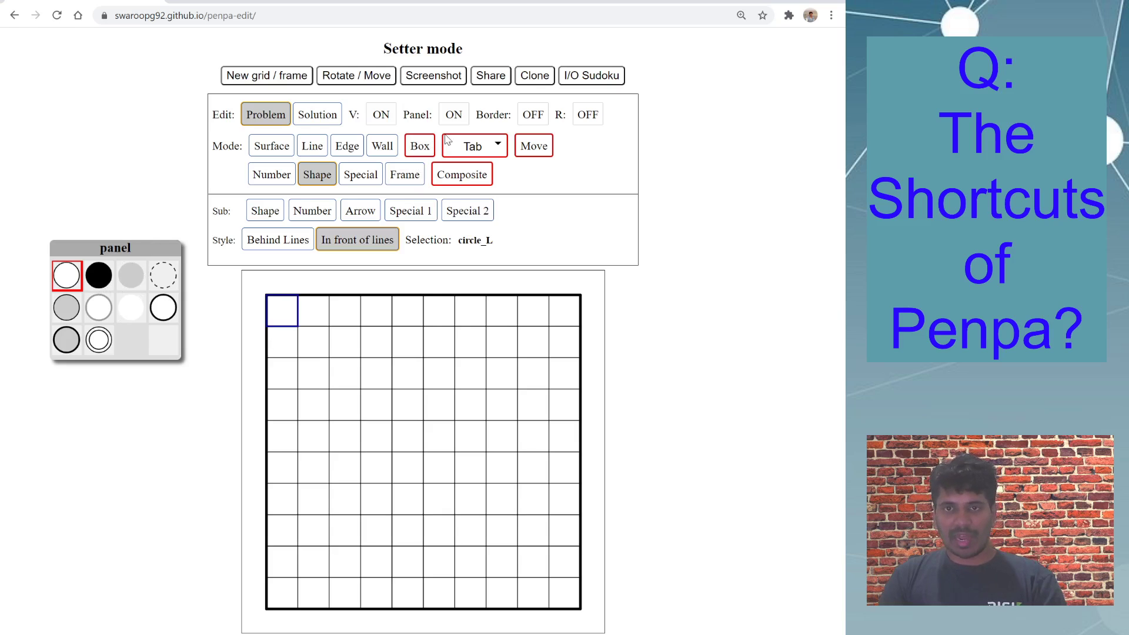
left_click(316, 343)
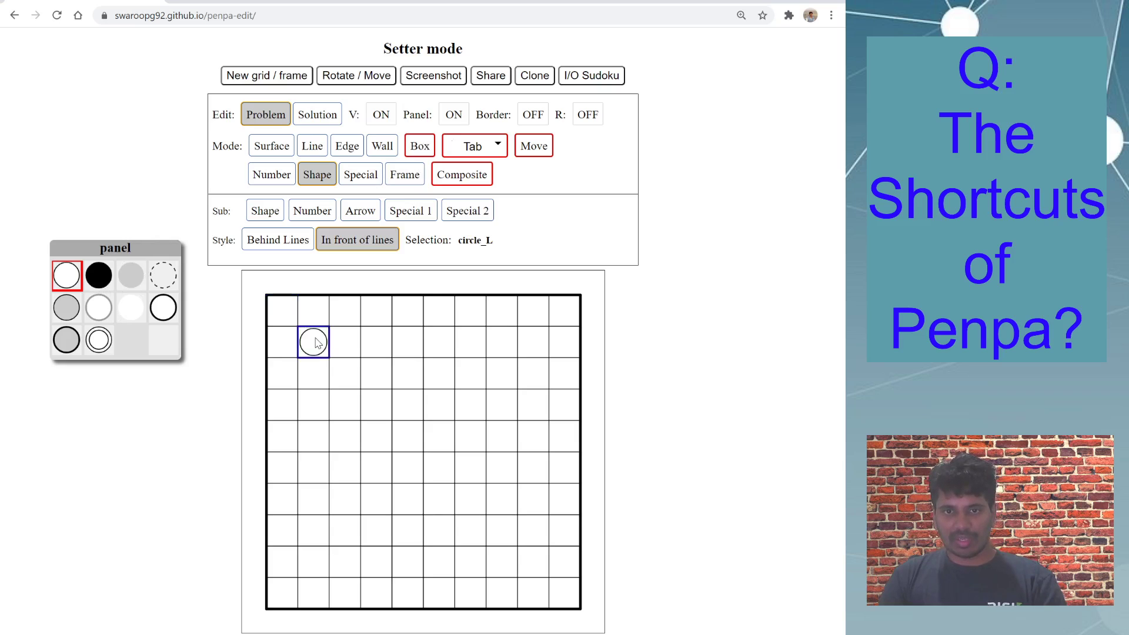
Replace the white circle in row 2, column 2 with a large black one and place a white circle in row 2, column 4.
left_click(315, 343)
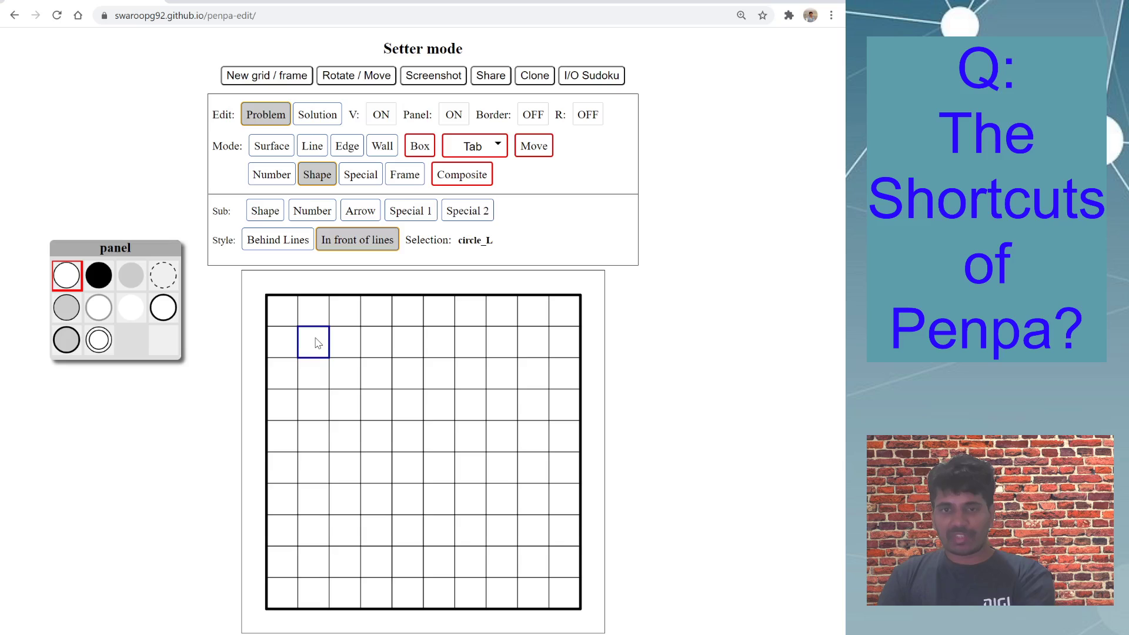
key("2")
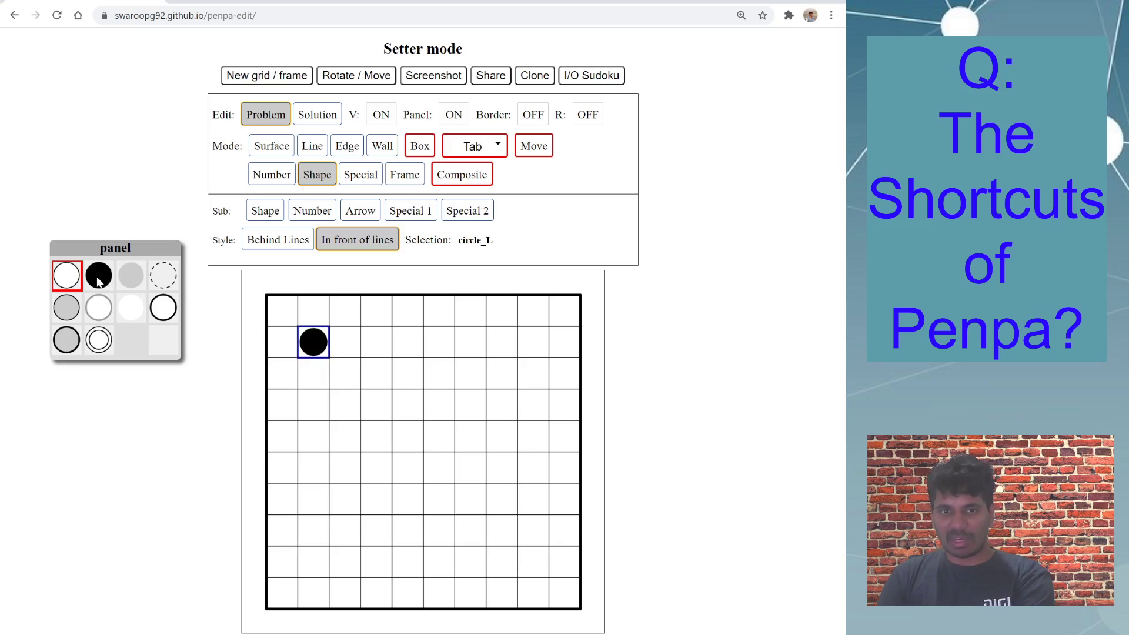
left_click(363, 339)
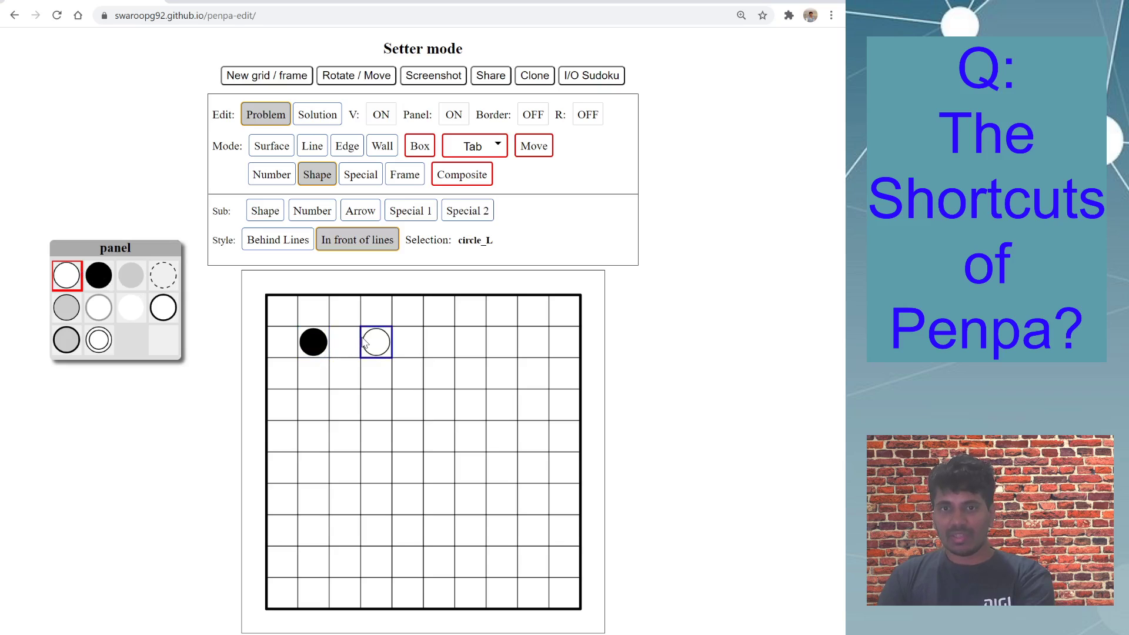
Cycle the circle in row 2, column 4 through the numbered circle styles, ending on the gray fill with the thick black outline.
key("3")
key("4")
key("5")
key("6")
key("9")
key("1")
key("3")
key("5")
key("6")
key("9")
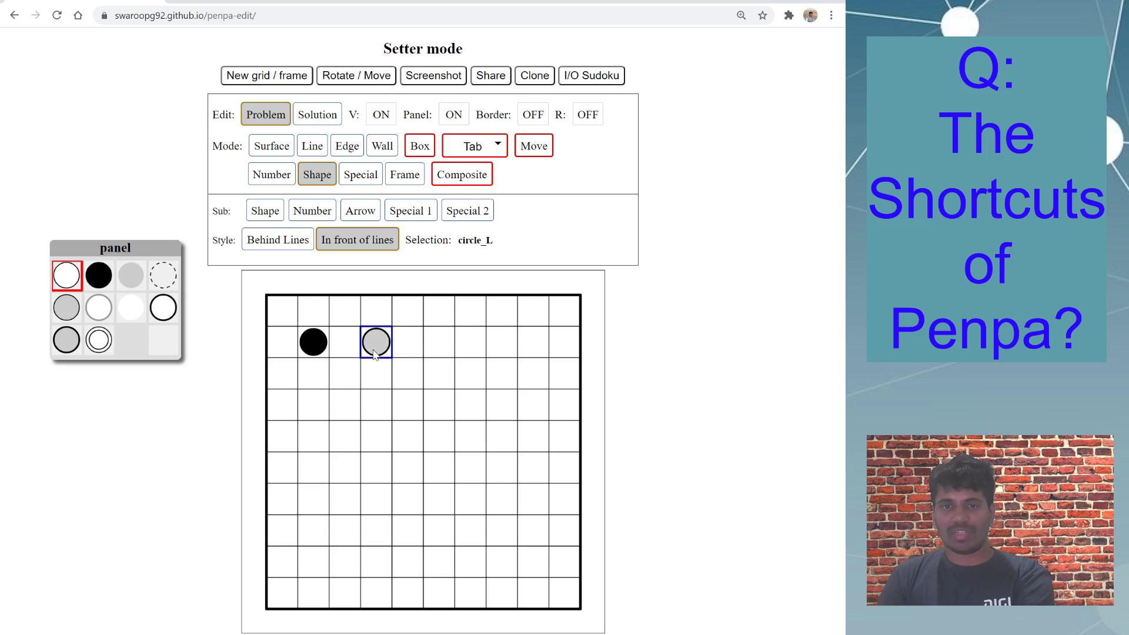
key("1")
key("3")
key("5")
key("6")
key("8")
key("9")
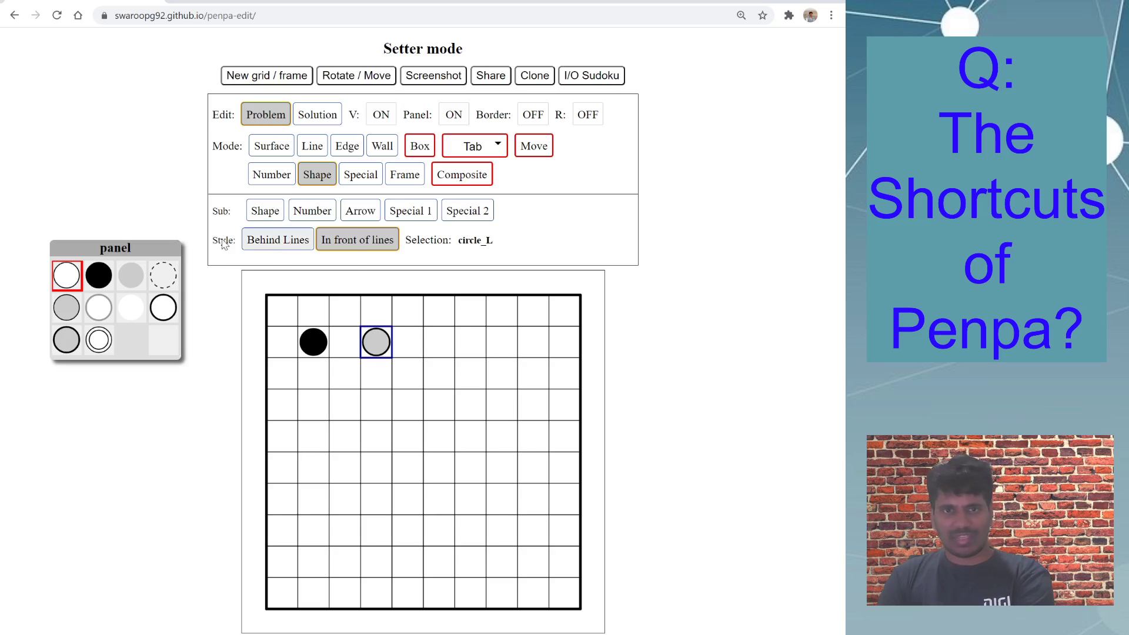
Switch the shape set to Digital Frame, then to the special set with the tree, tent, fish and water symbols.
left_click(312, 210)
left_click(334, 301)
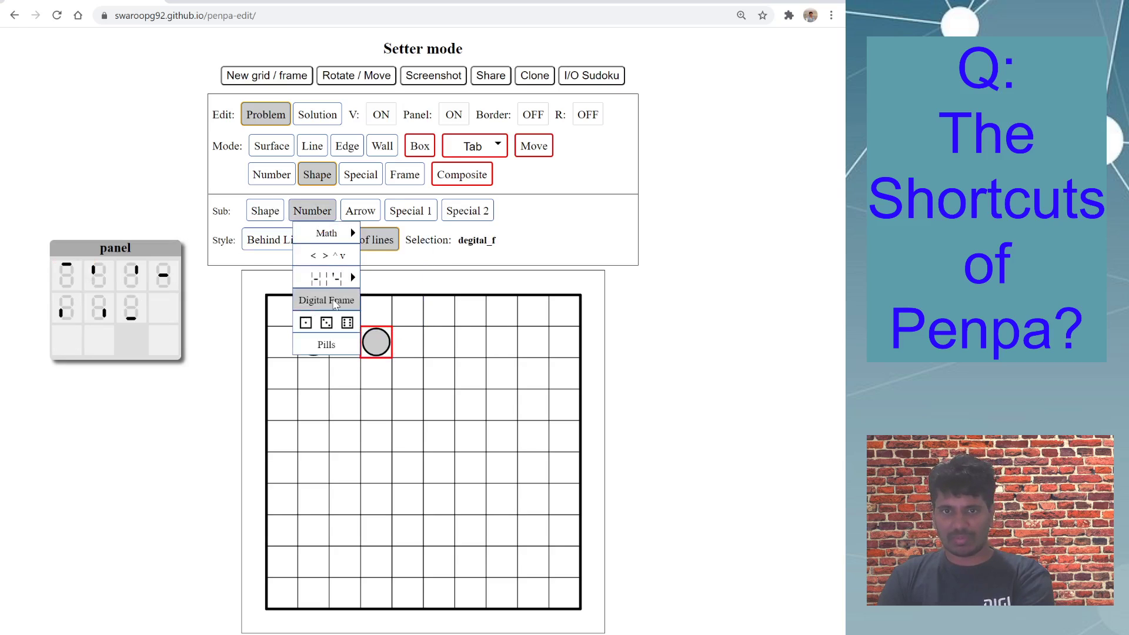
mouse_move(408, 212)
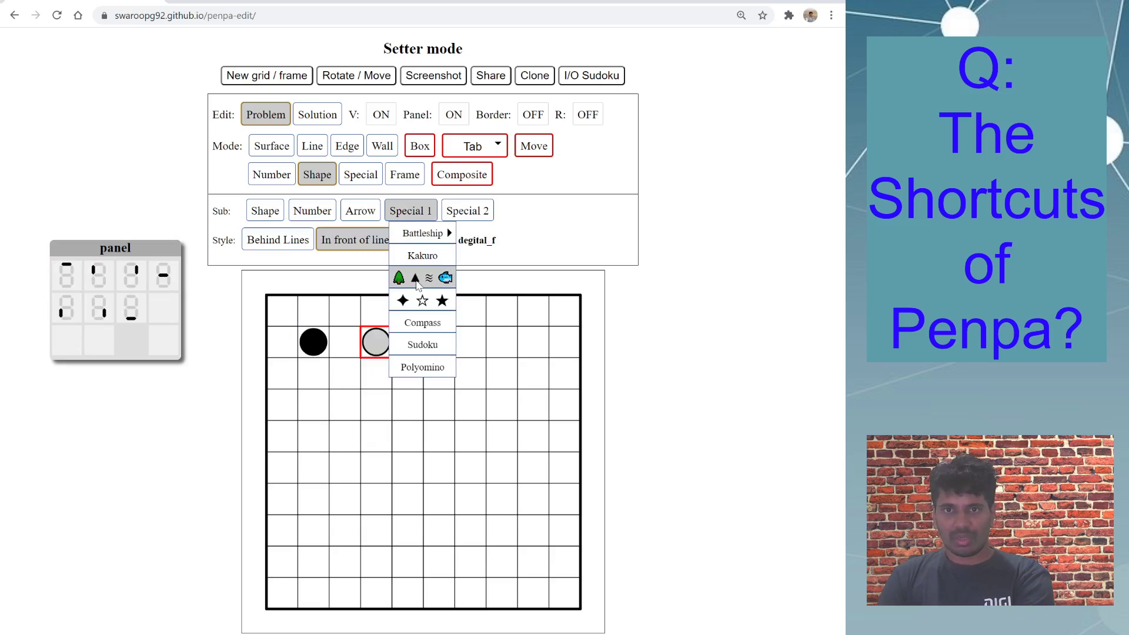
left_click(416, 282)
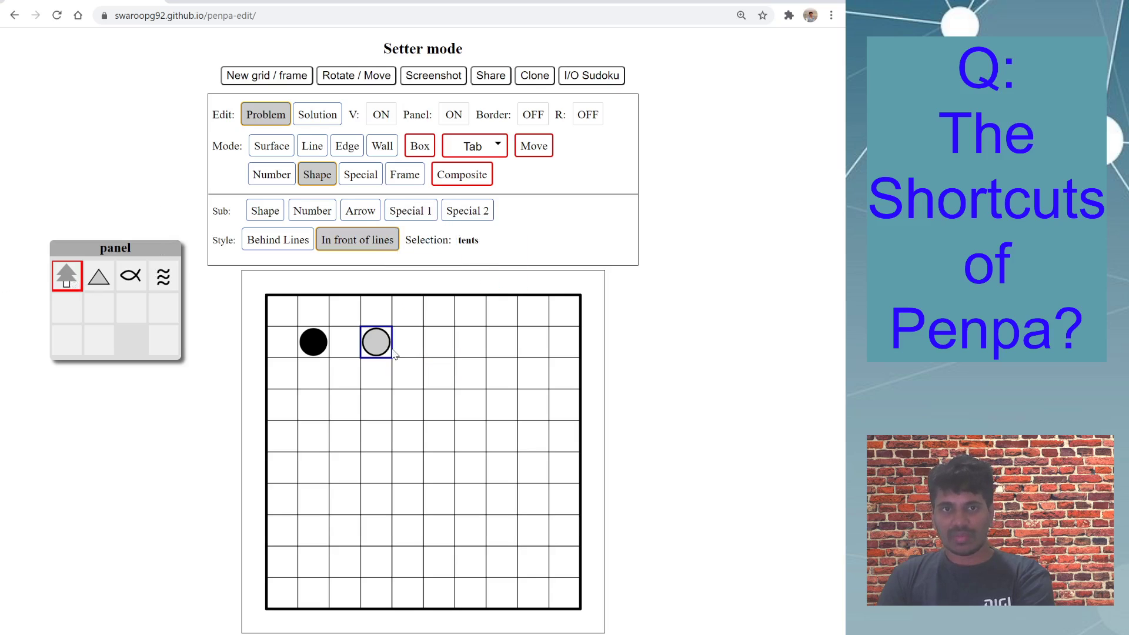
Turn the panel off and place a tree in row 4, column 5 using its number shortcut.
left_click(457, 116)
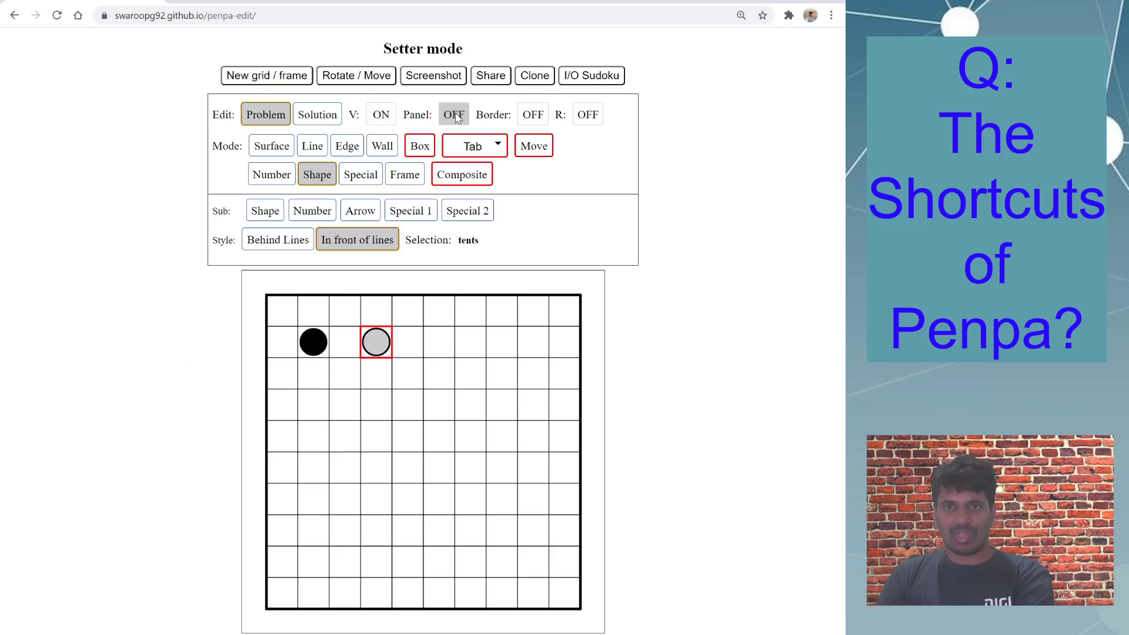
left_click(419, 416)
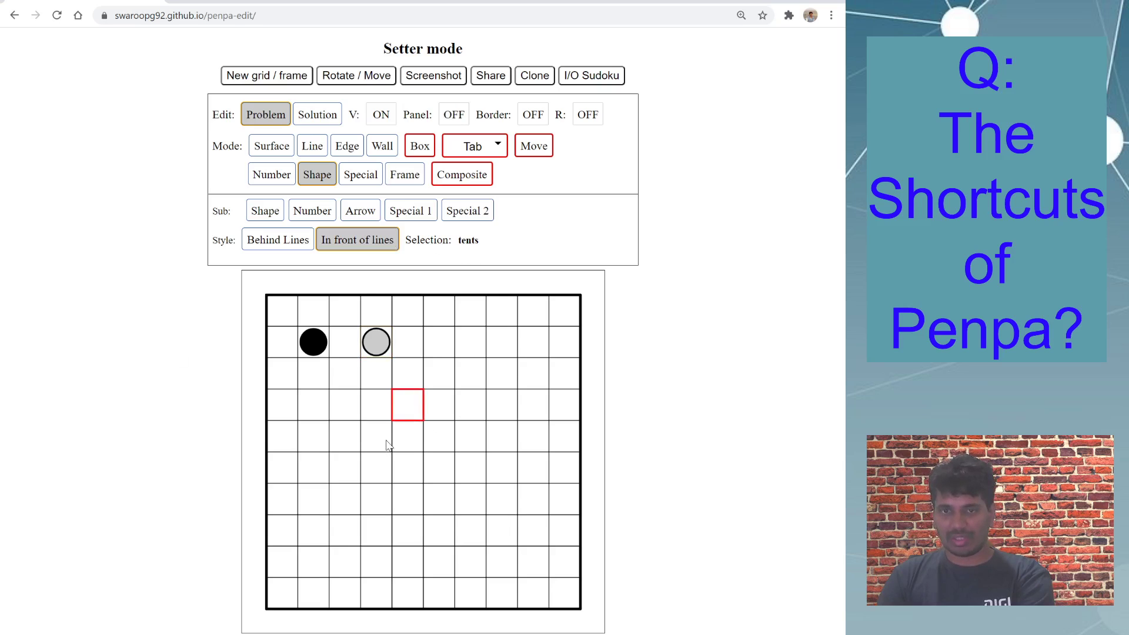
key("1")
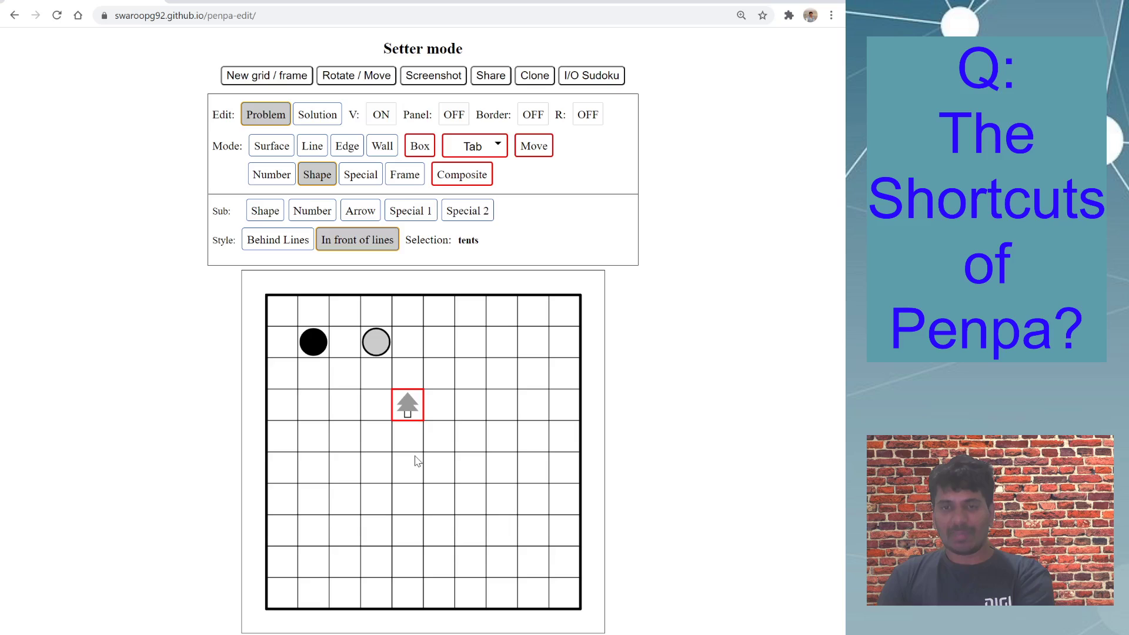
Cycle row 4, column 5 repeatedly through the numbered tree, tent, fish and water symbols, clearing the cell after each round.
key("2")
key("3")
key("BackSpace")
key("1")
key("2")
key("3")
key("BackSpace")
key("1")
key("2")
key("3")
key("4")
key("BackSpace")
Turn the panel back on and move it off the grid into the empty area beside it.
left_click(461, 118)
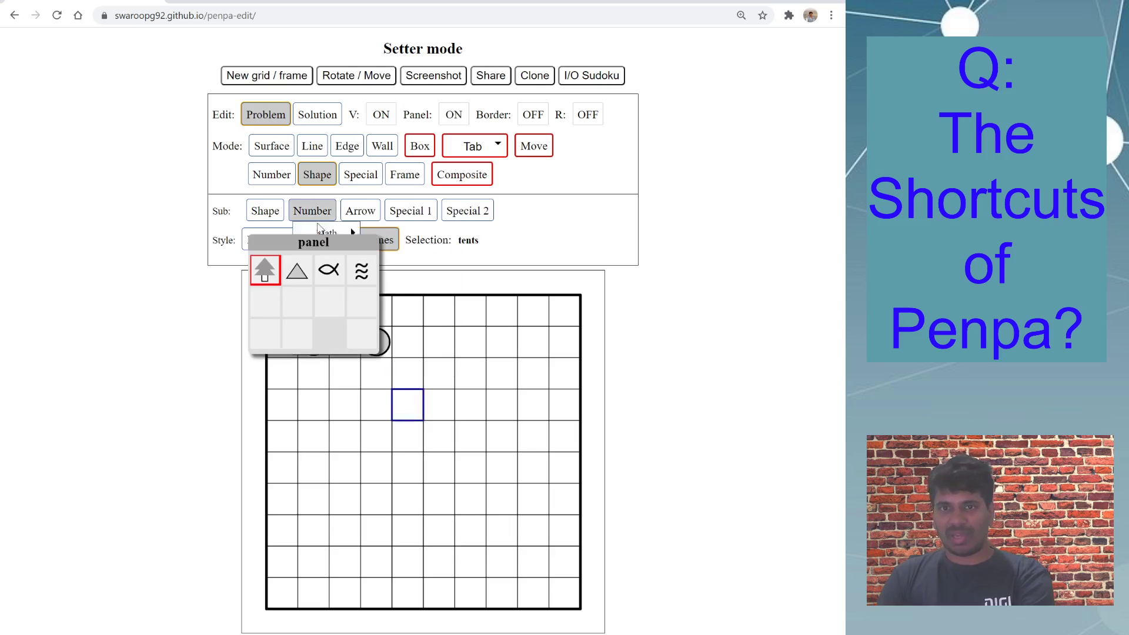
left_click_drag(309, 241, 115, 273)
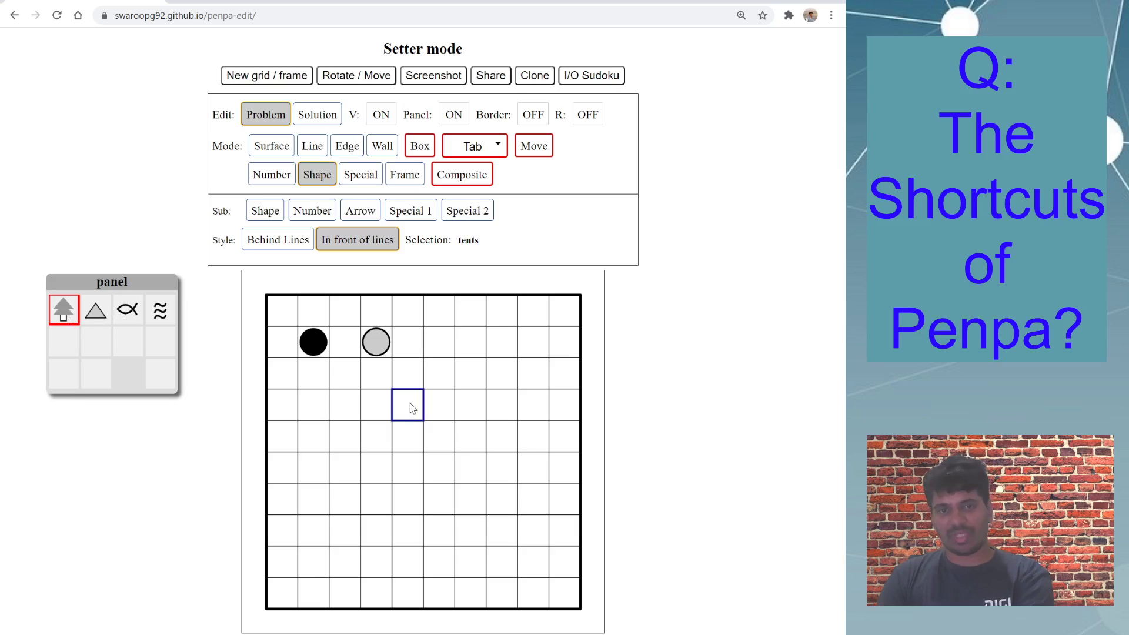
Clear and switch symbols in row 3, column 5 with the panel on, ending with the water symbol in the cell.
left_click(403, 374)
key("space")
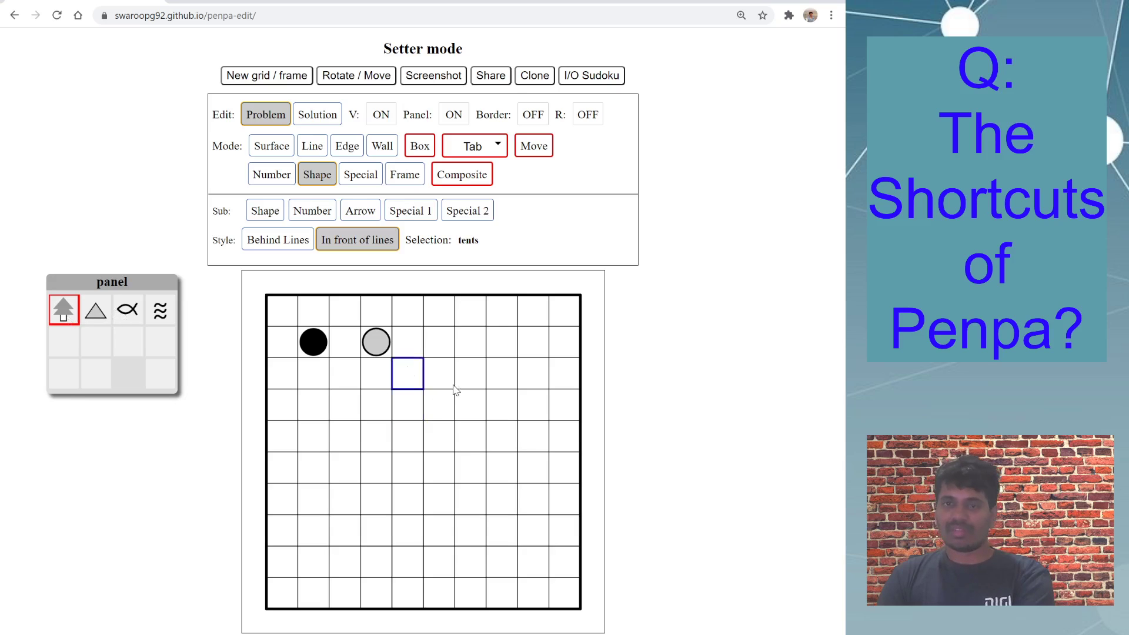
key("2")
key("space")
key("1")
key("2")
key("4")
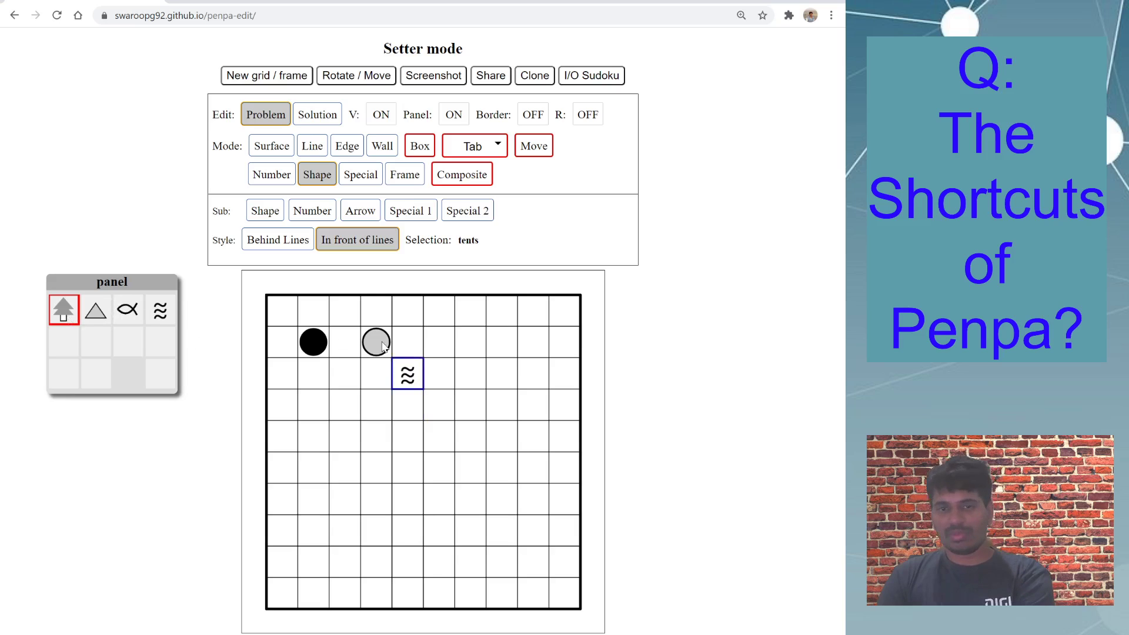